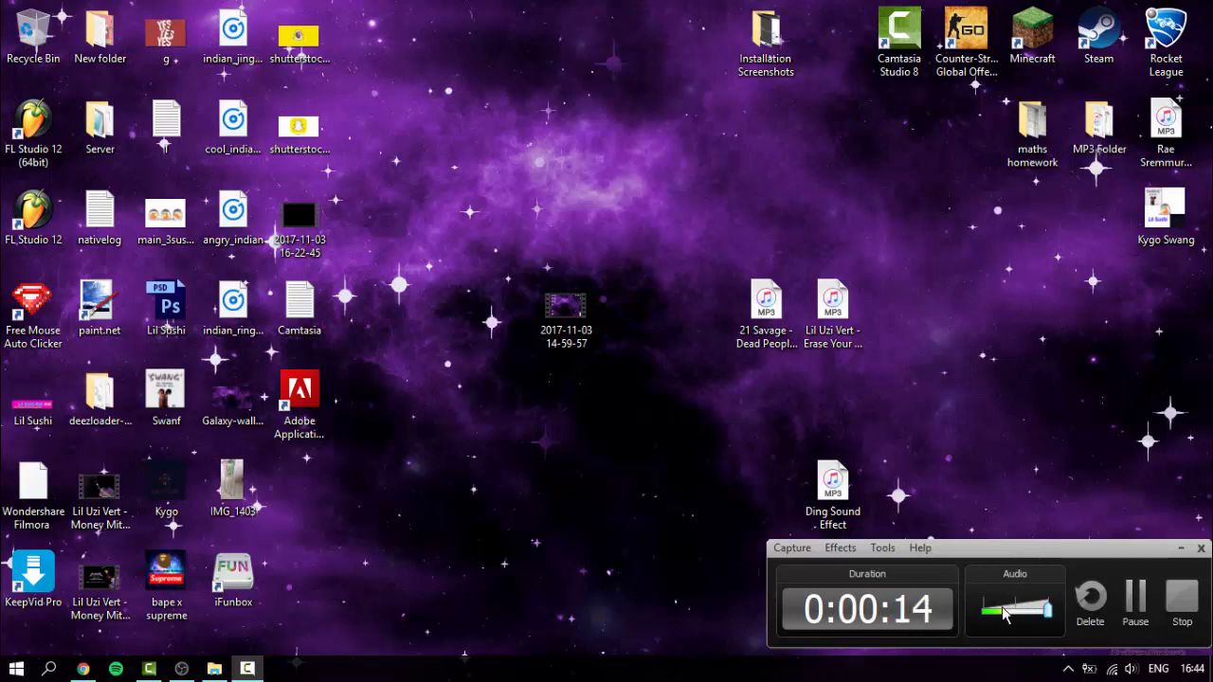
- Move the Ding Sound Effect file near the middle of the desktop, and search YouTube in Chrome for "ding sound effect"
drag(833, 483, 633, 394)
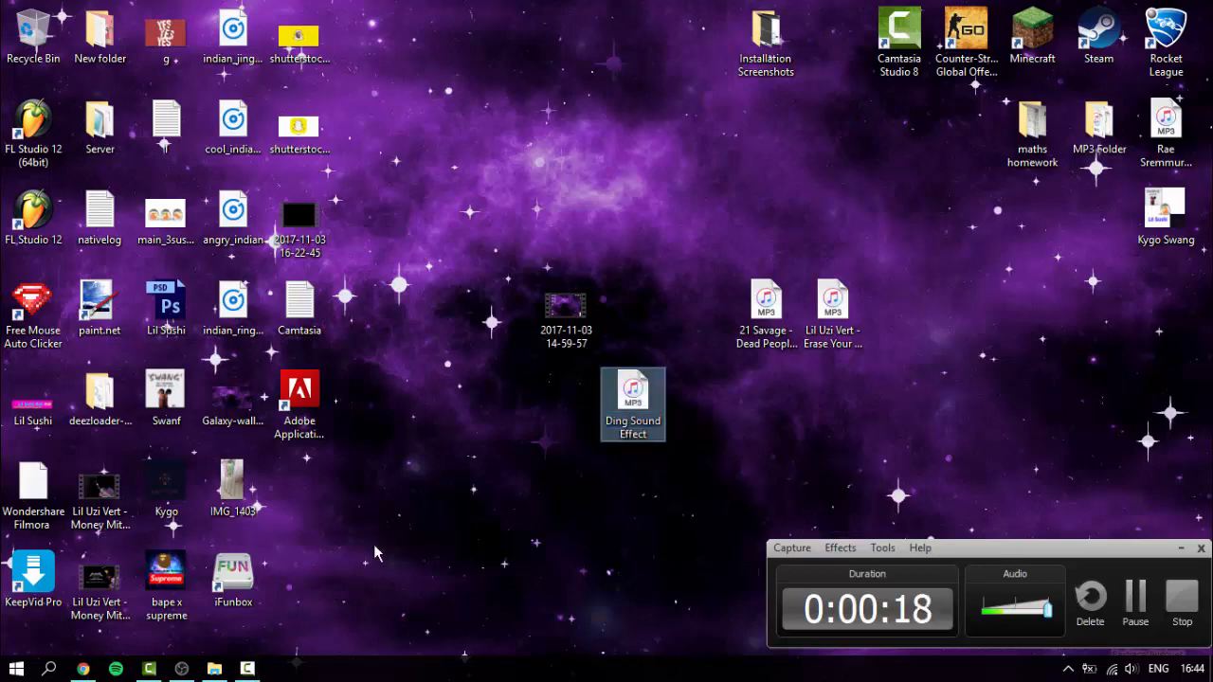
click(84, 669)
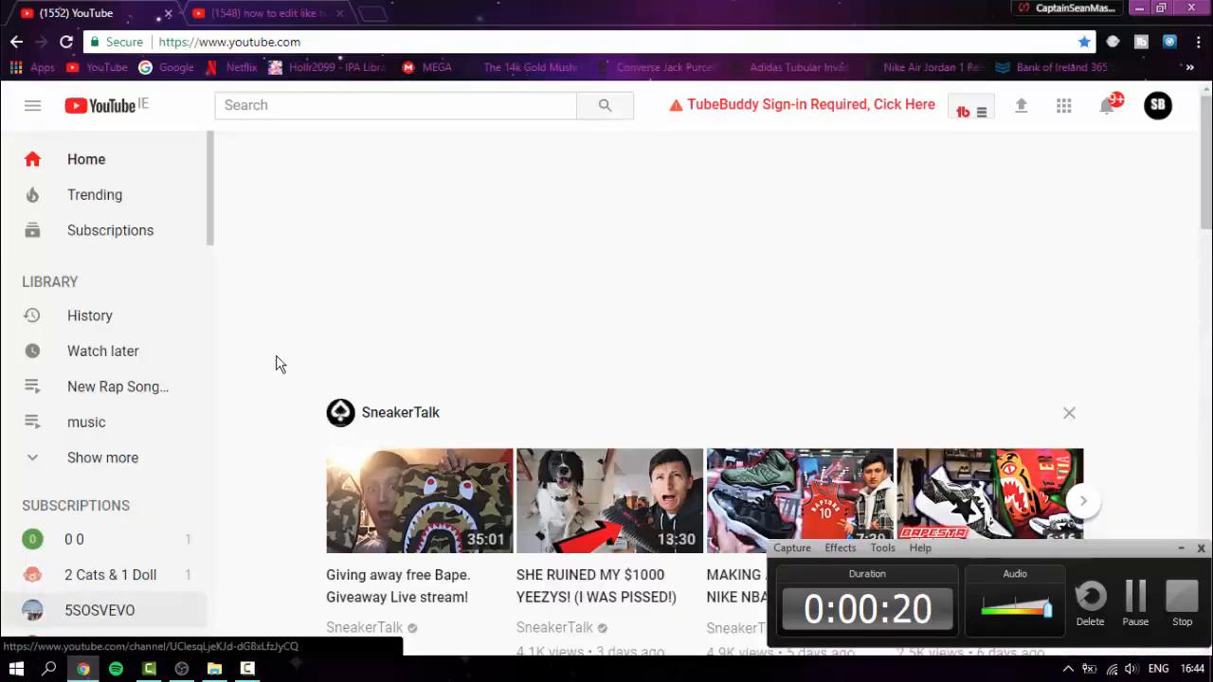
click(385, 105)
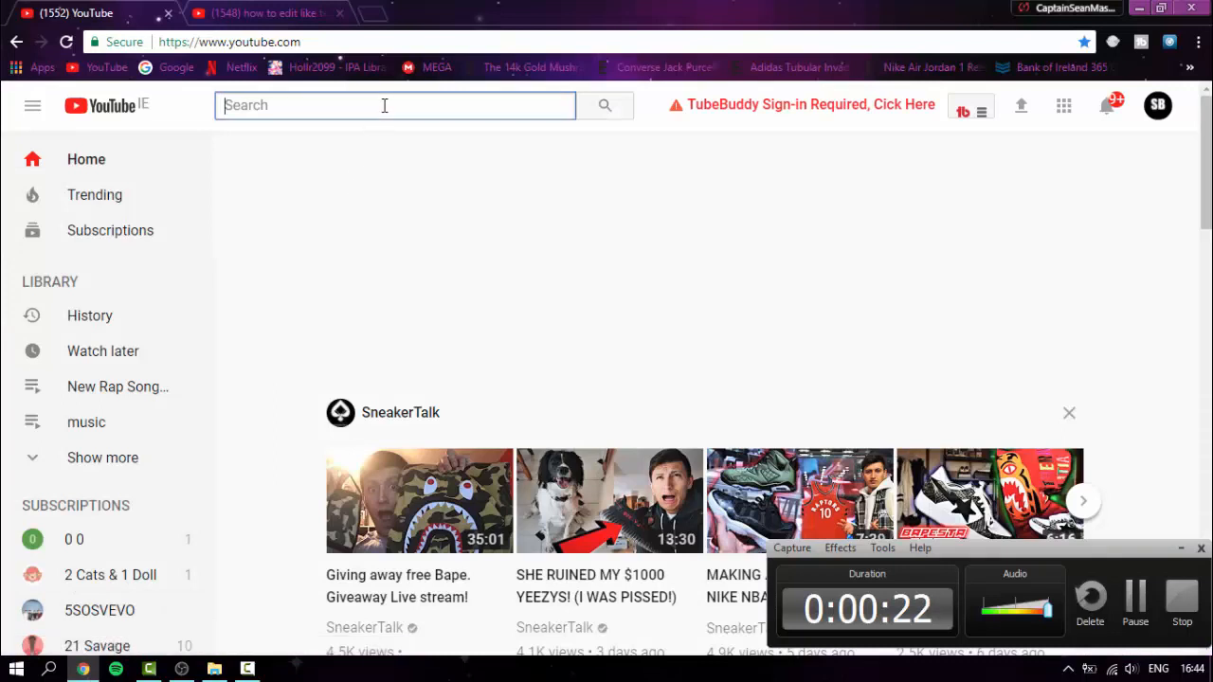
text(ding)
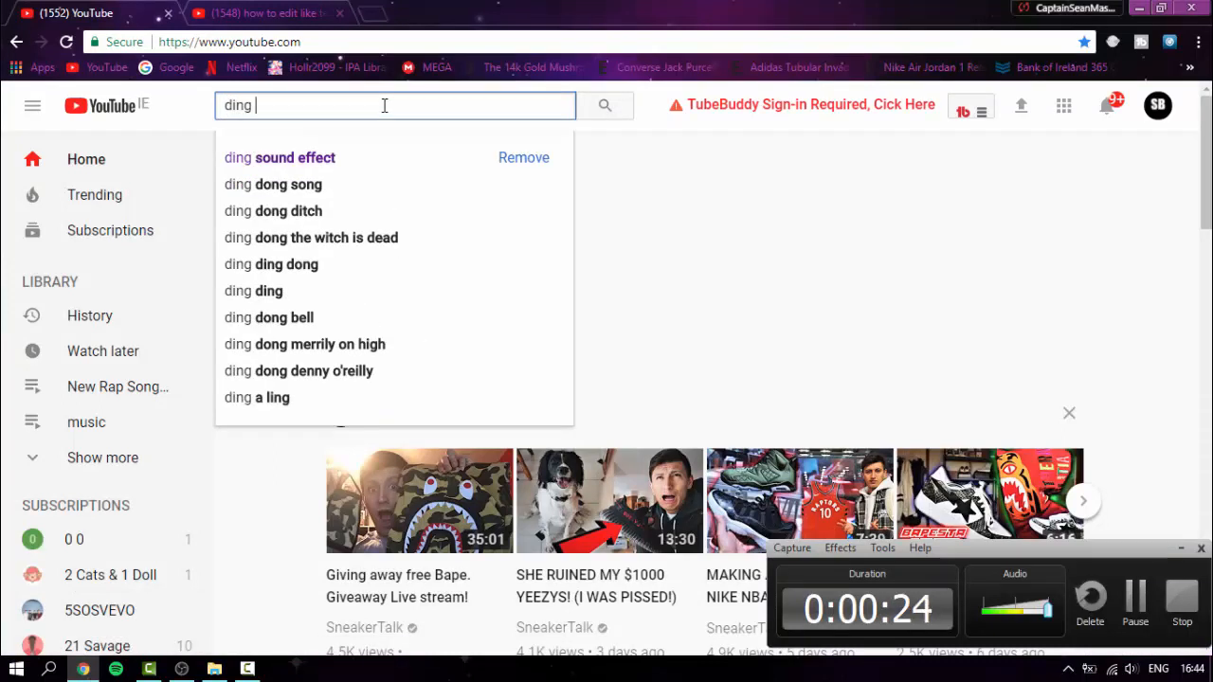
key(Down)
key(Return)
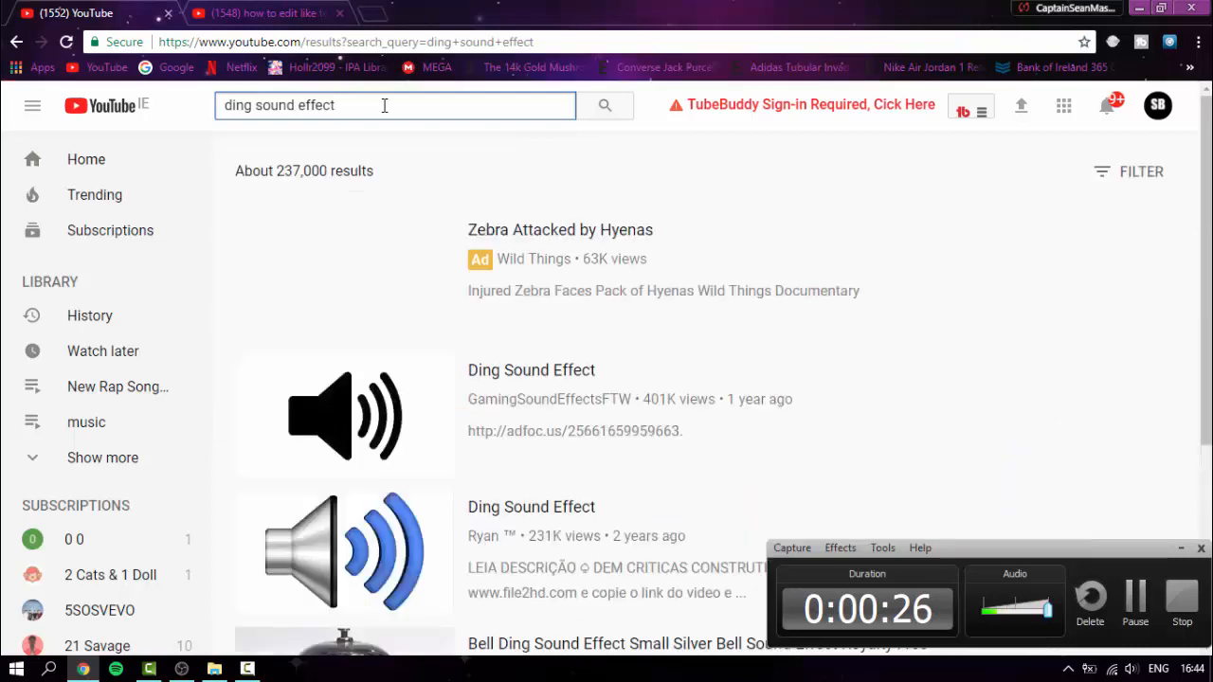
- Open the GamingSoundEffectsFTW "Ding Sound Effect" video, pause it and select its web address
scroll(557, 362, down, 2)
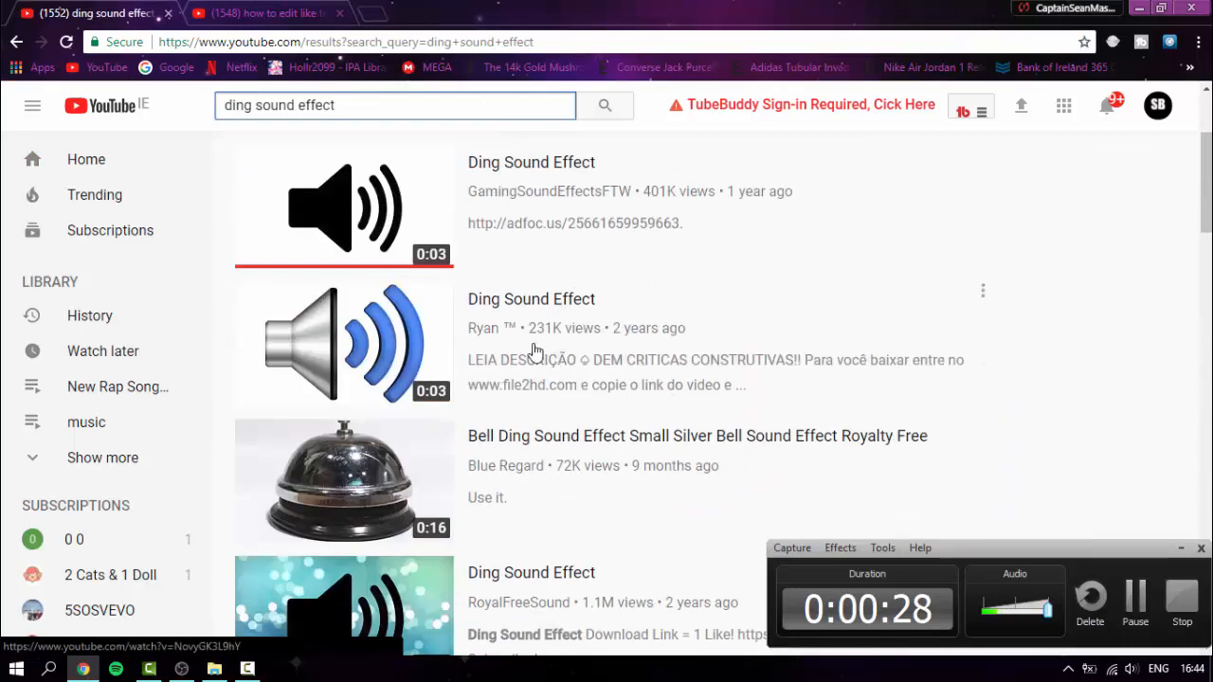
click(536, 173)
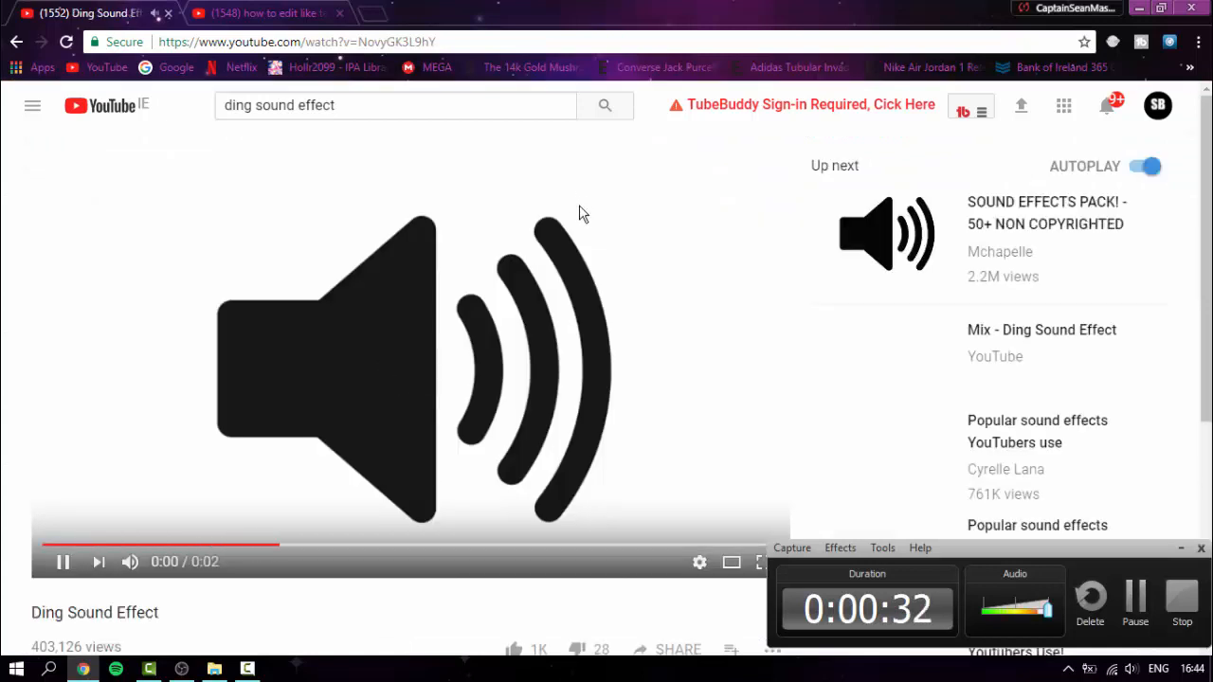
click(588, 159)
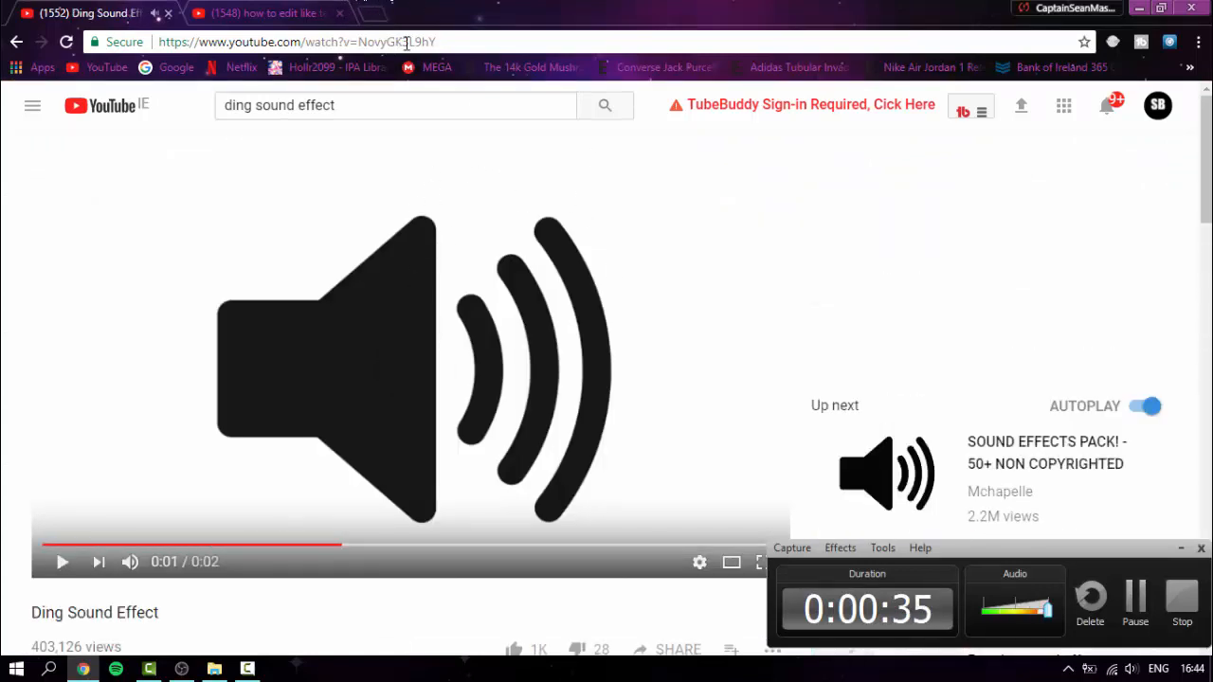
click(438, 41)
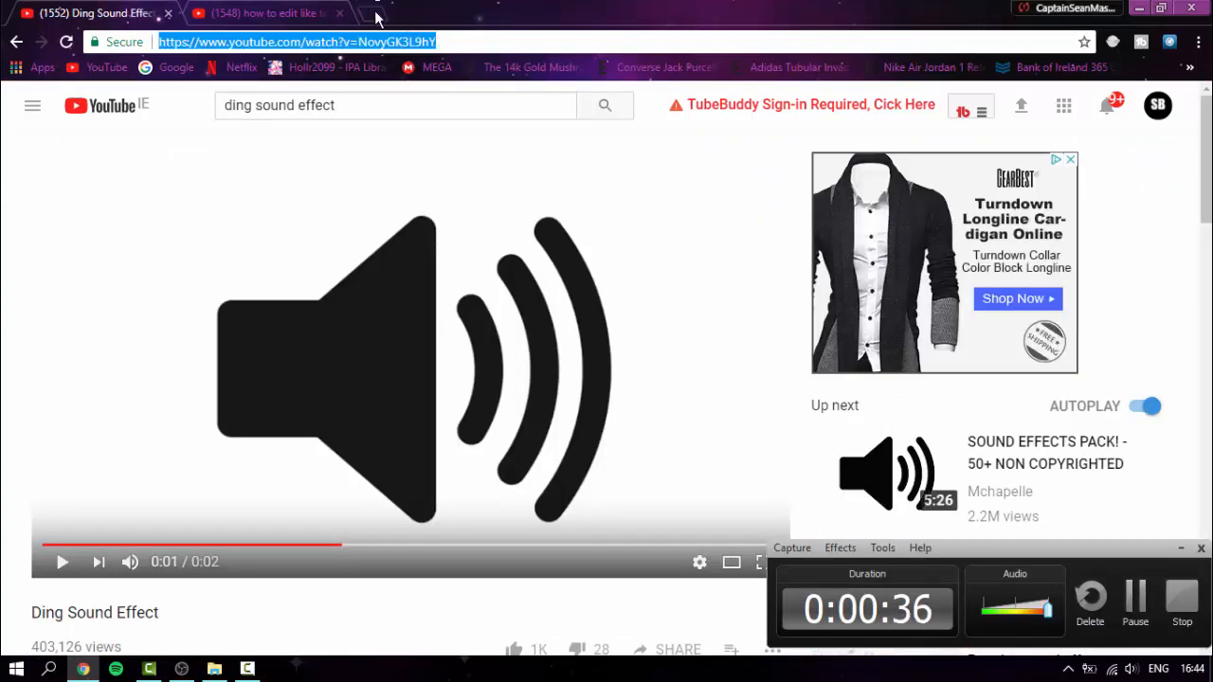
- Open onlinevideoconverter.com/mp3-converter in a new tab, highlight its address, and return to the Ding Sound Effect video
key(ctrl+t)
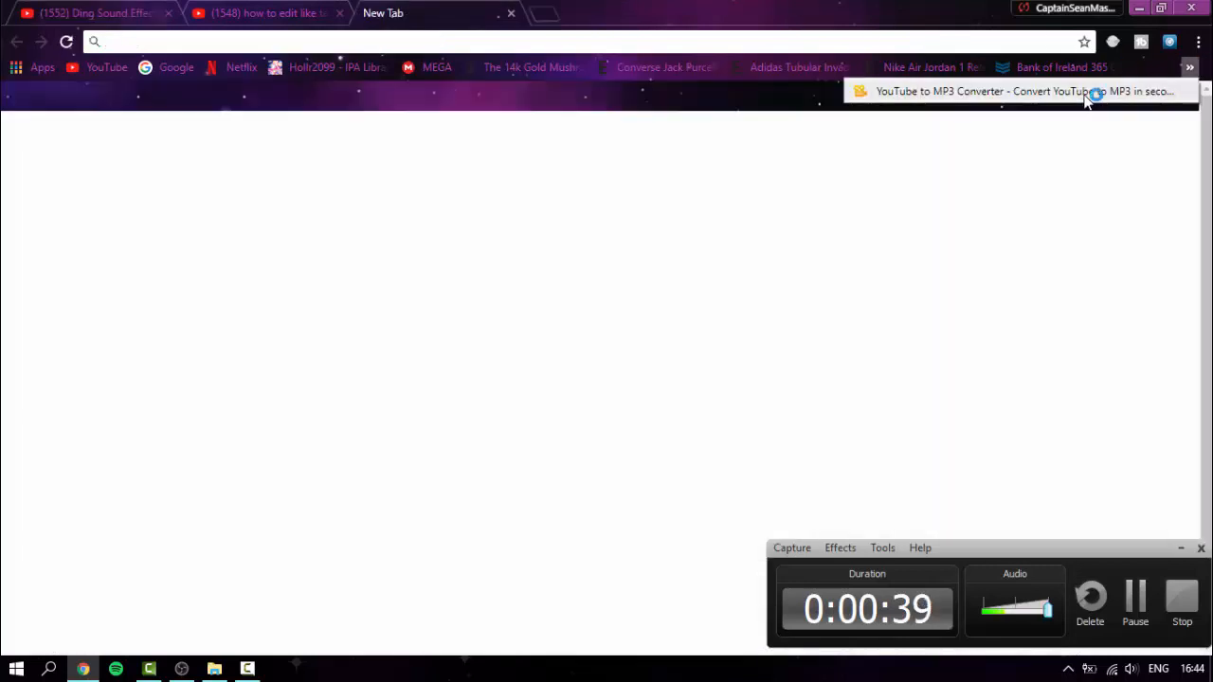
text(https://www.onlinevideoconverter.com/mp3-converter)
key(Return)
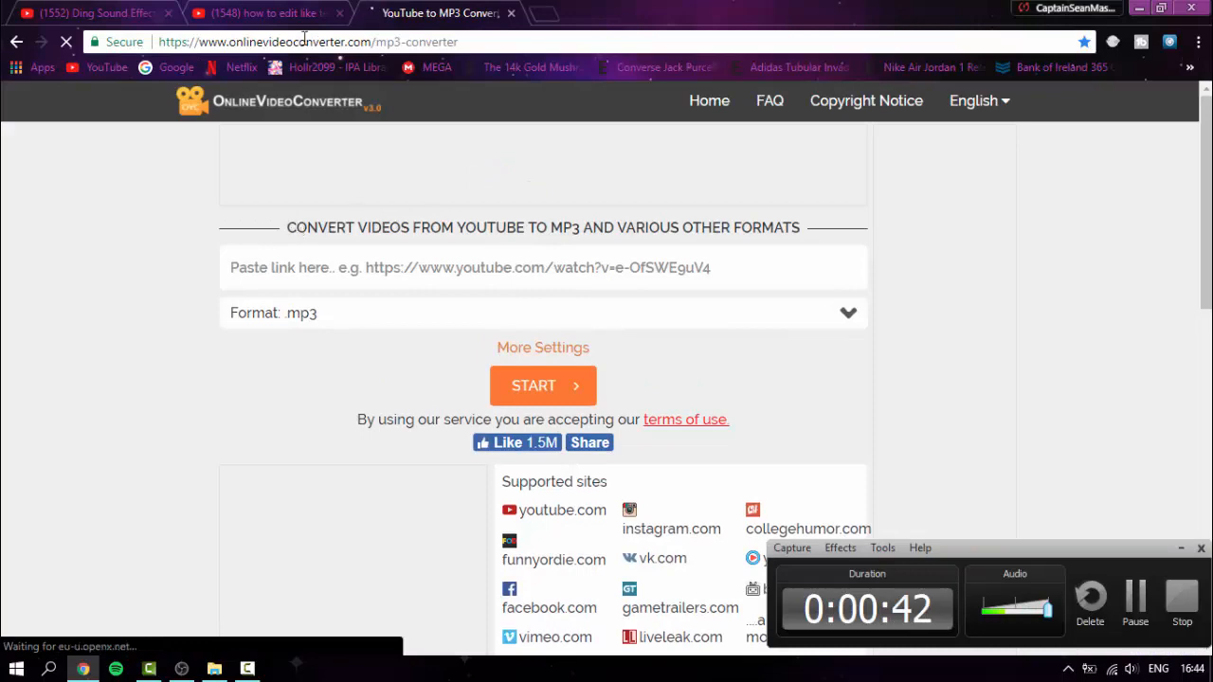
drag(237, 42, 502, 38)
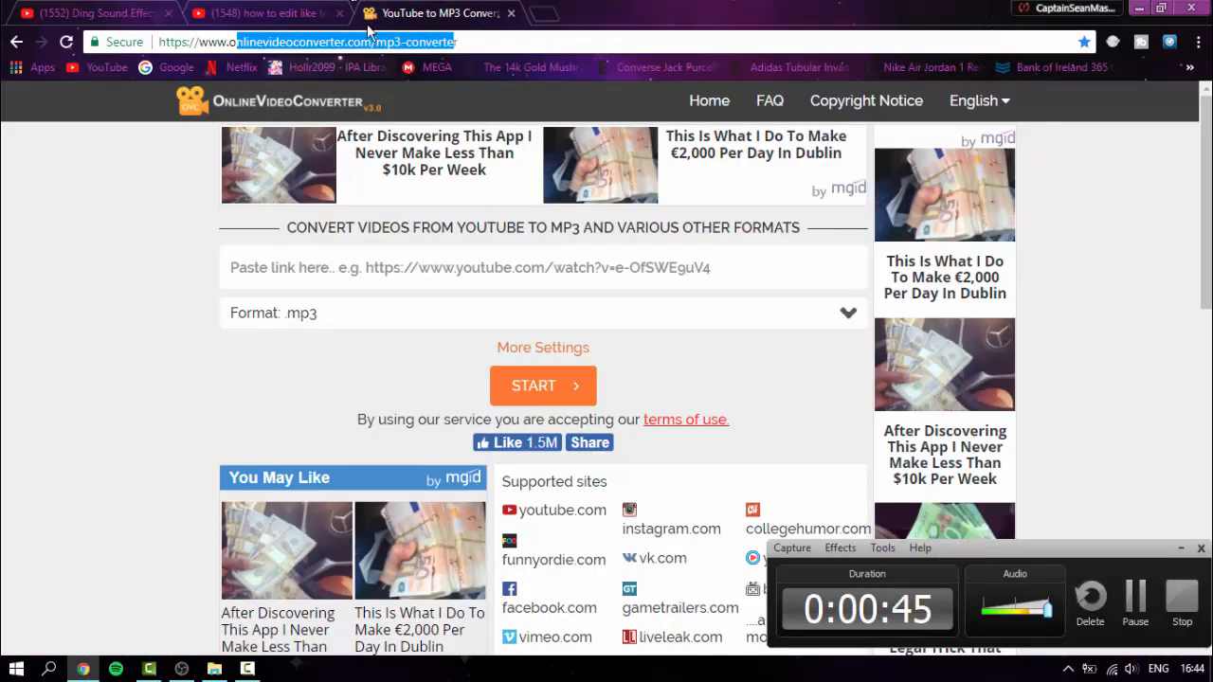
click(509, 42)
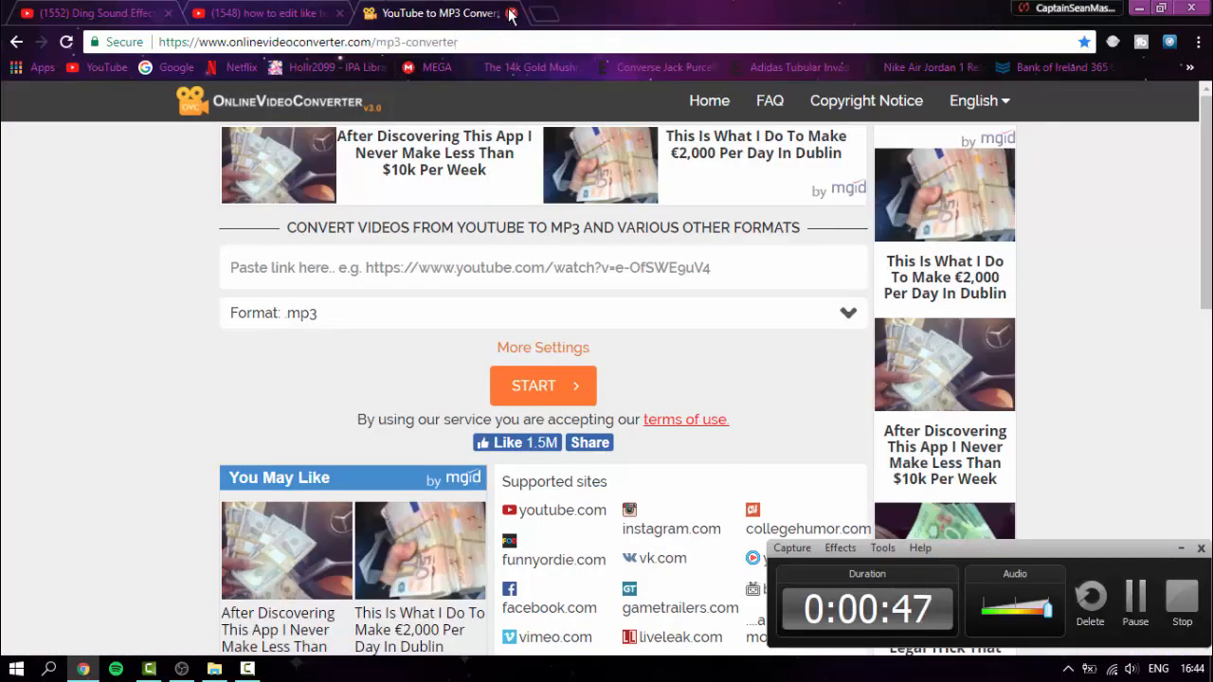
click(510, 13)
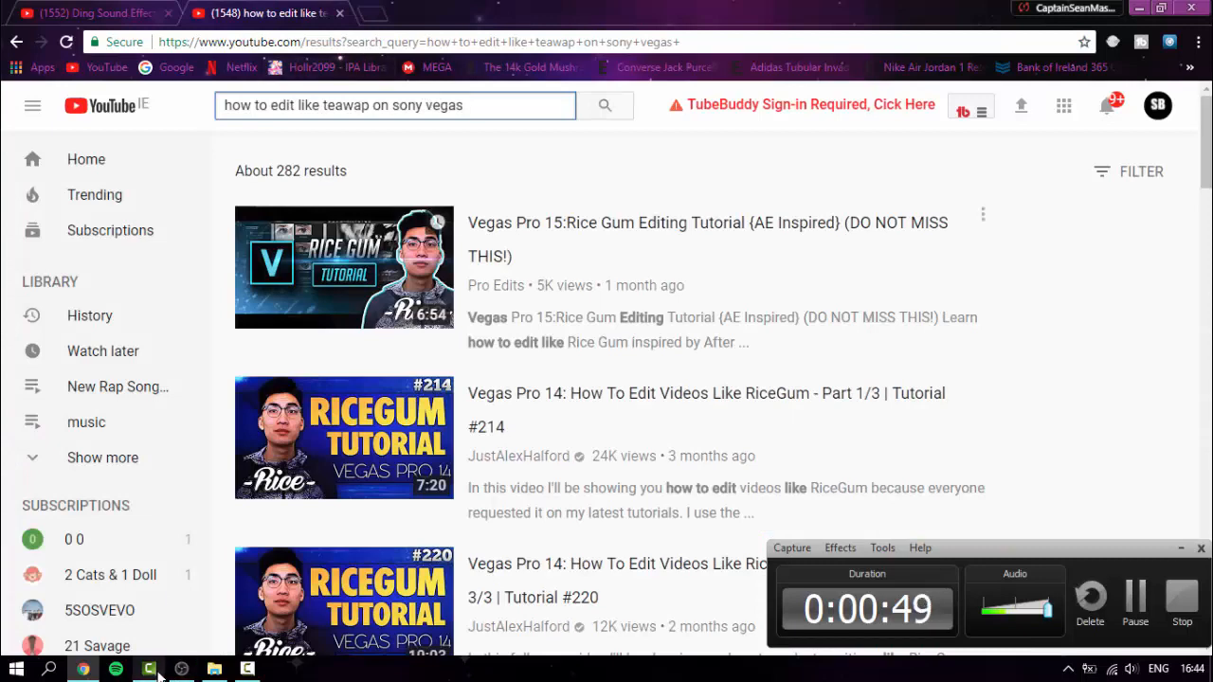
click(92, 10)
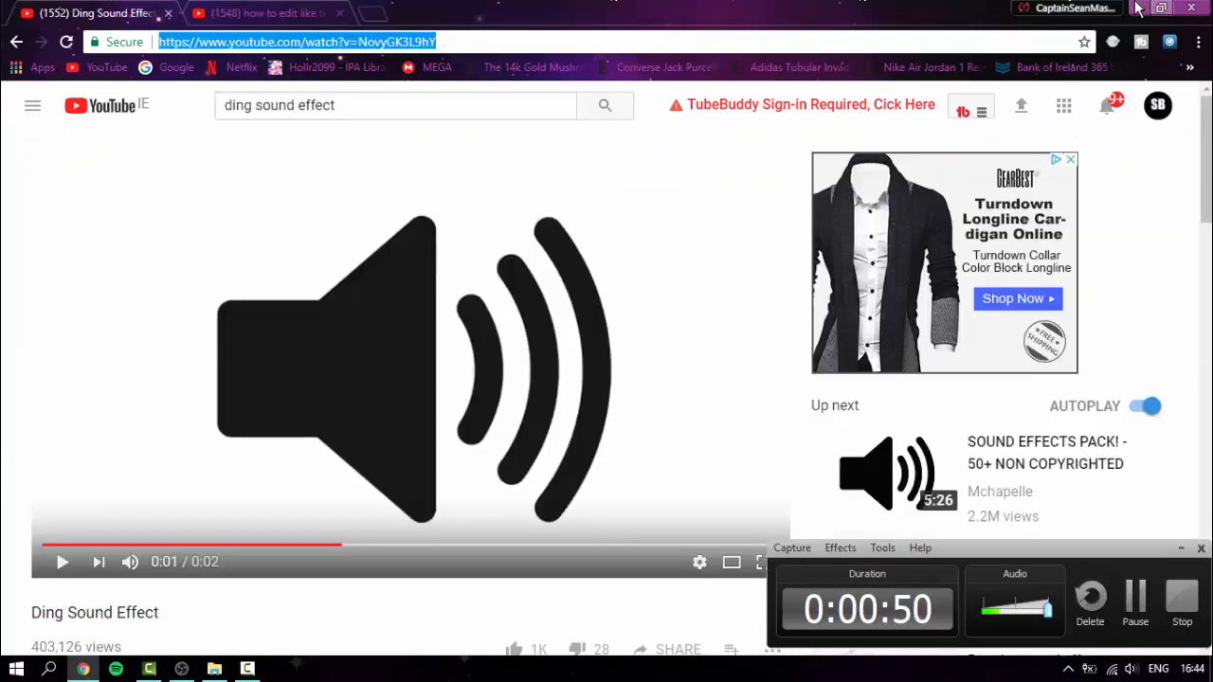
click(1139, 9)
drag(633, 391, 152, 279)
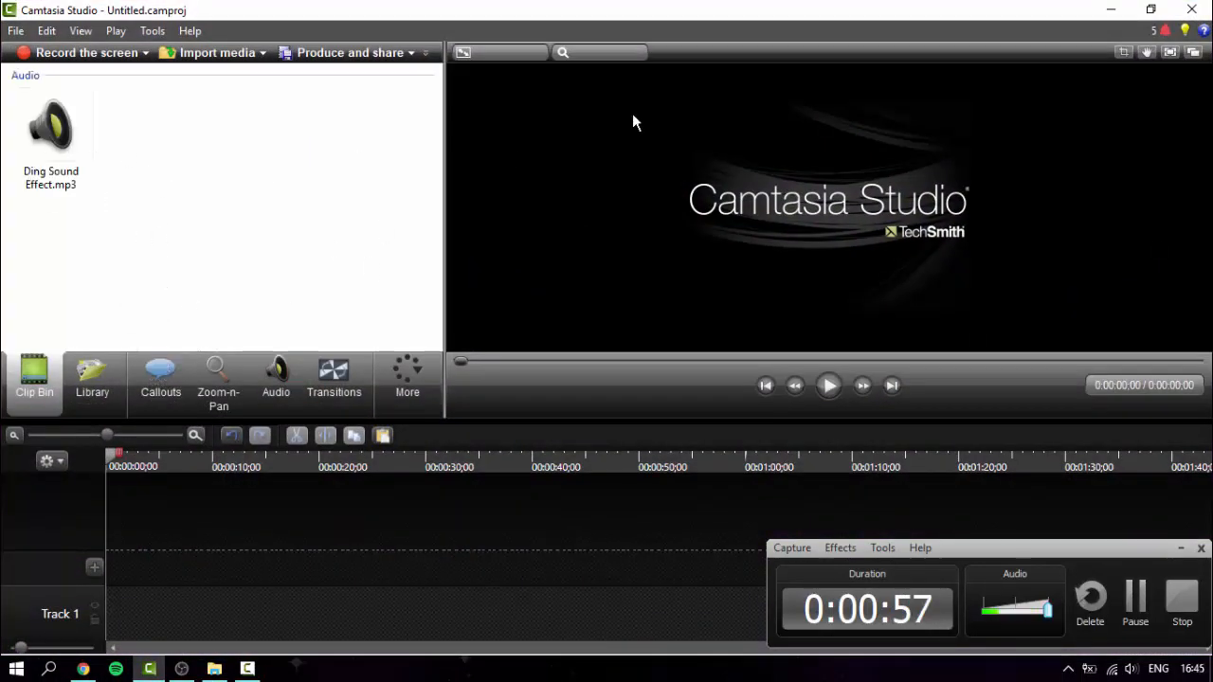
click(1116, 8)
drag(301, 223, 159, 558)
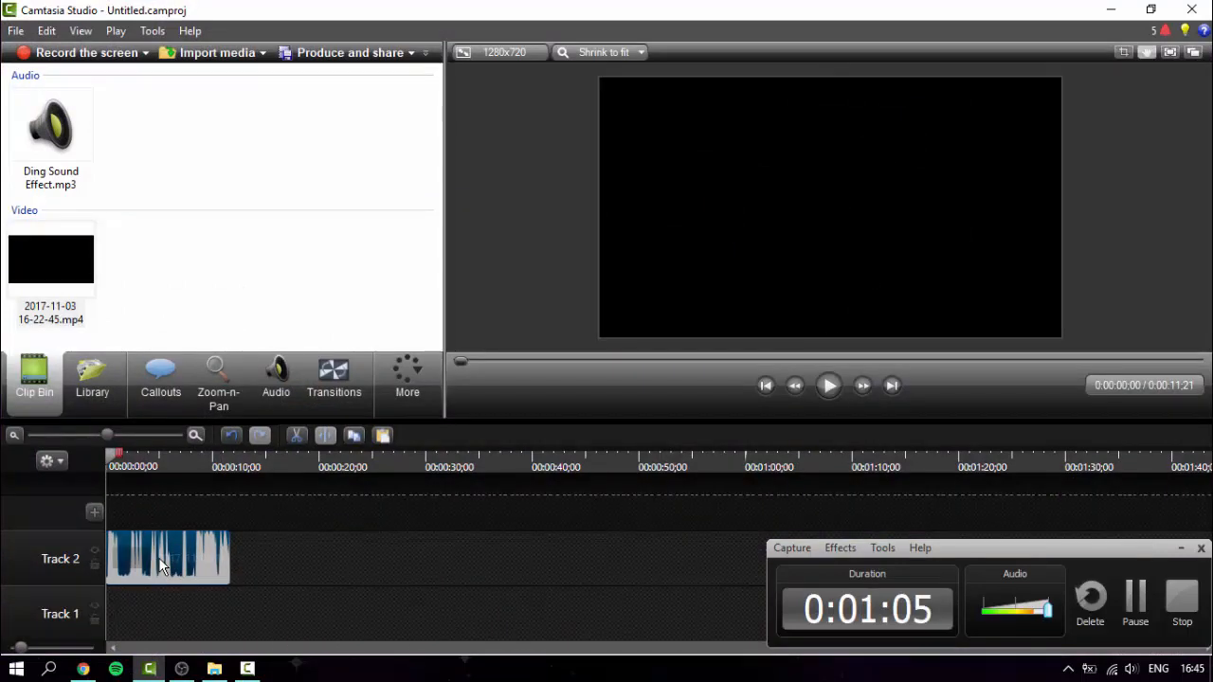
- Play the video clip on Track 2 to listen to its audio, and return the playhead to the start
key(space)
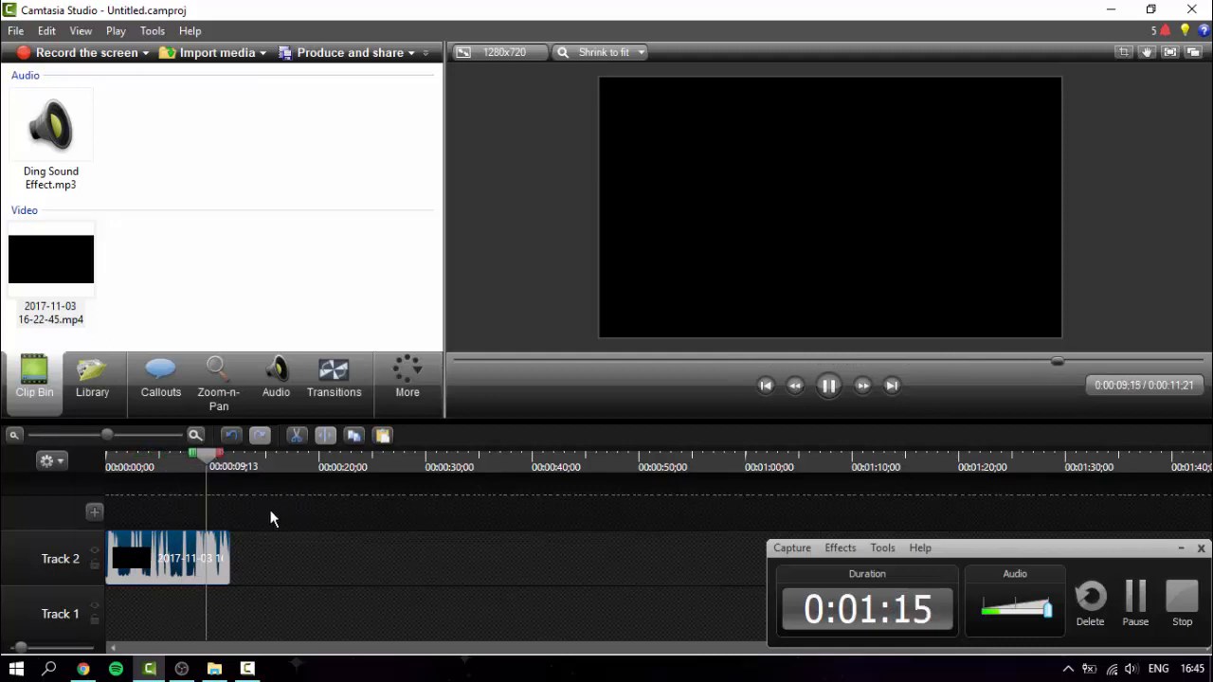
key(space)
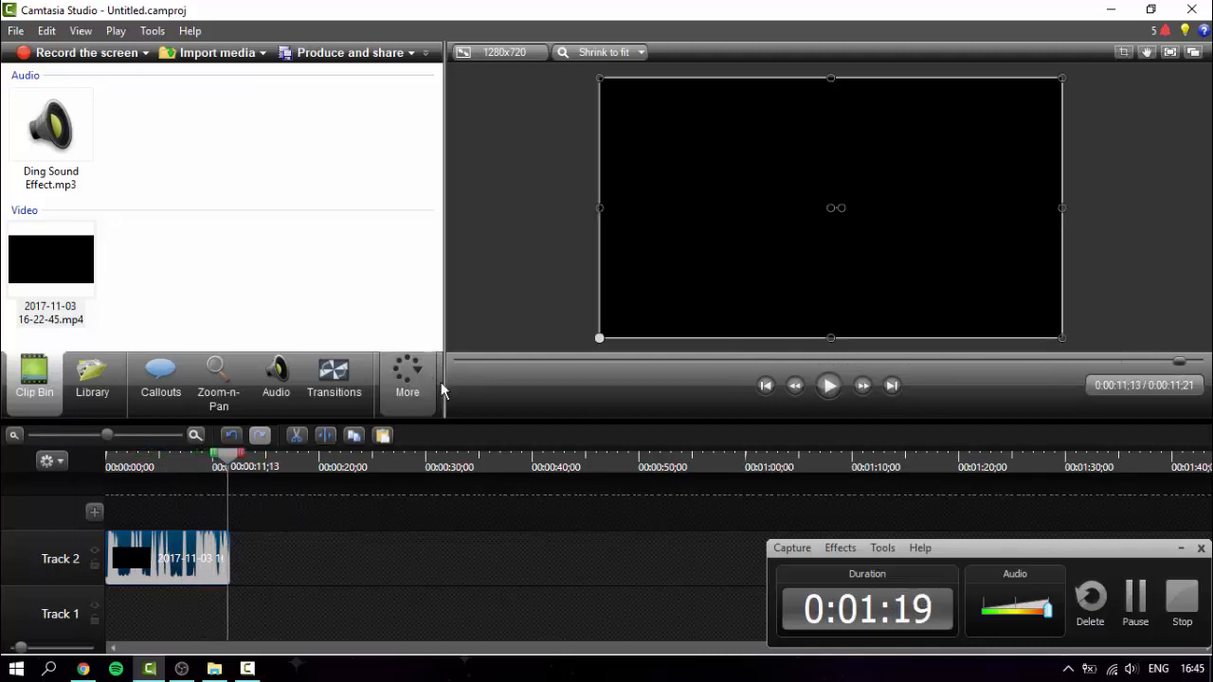
click(770, 389)
- Add Ding Sound Effect.mp3 to Track 3 at 0:00:04;01, above the video clip
drag(115, 469, 130, 458)
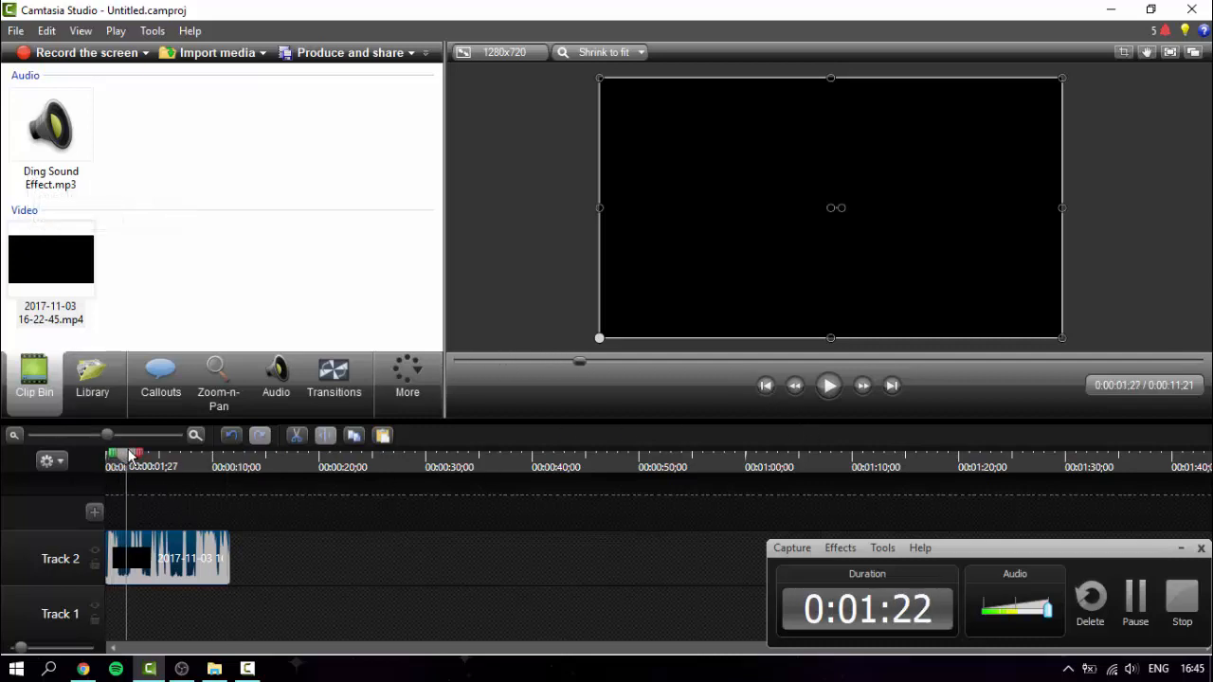
key(space)
key(space)
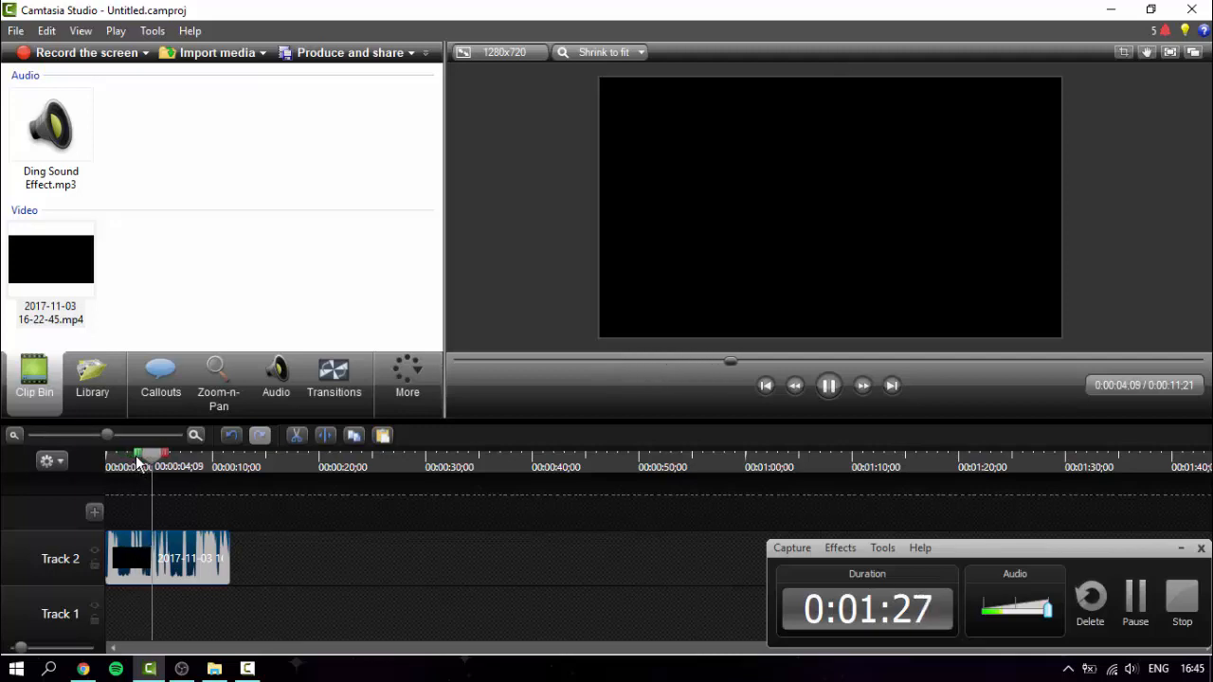
key(space)
drag(162, 456, 151, 457)
drag(42, 166, 127, 302)
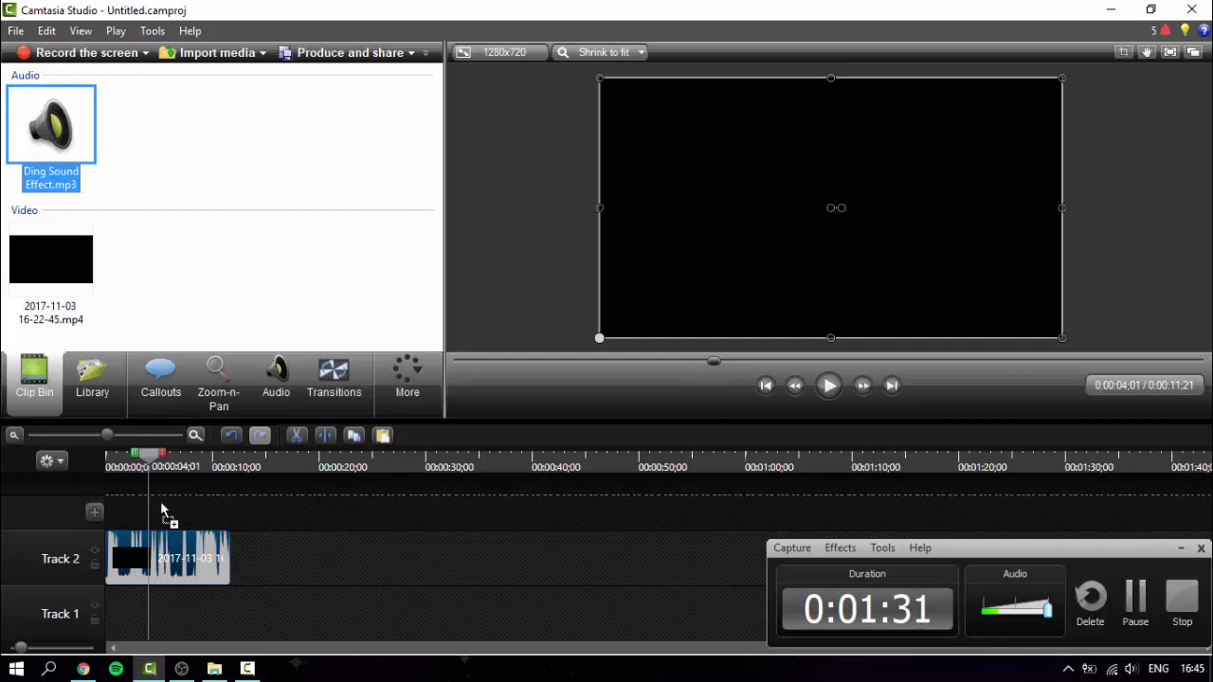
drag(161, 512, 157, 503)
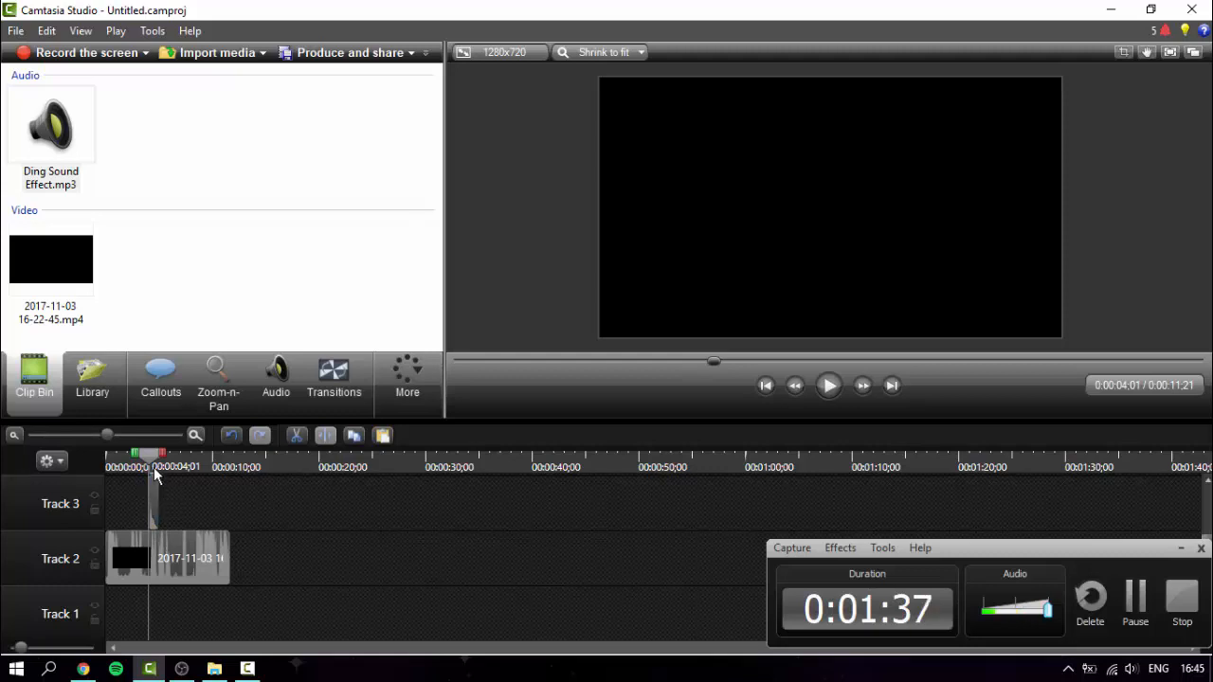
- Add two more ding clips on Track 3, one directly after the first and one at 0:00:07;04, and rewind the timeline
scroll(173, 485, up, 1)
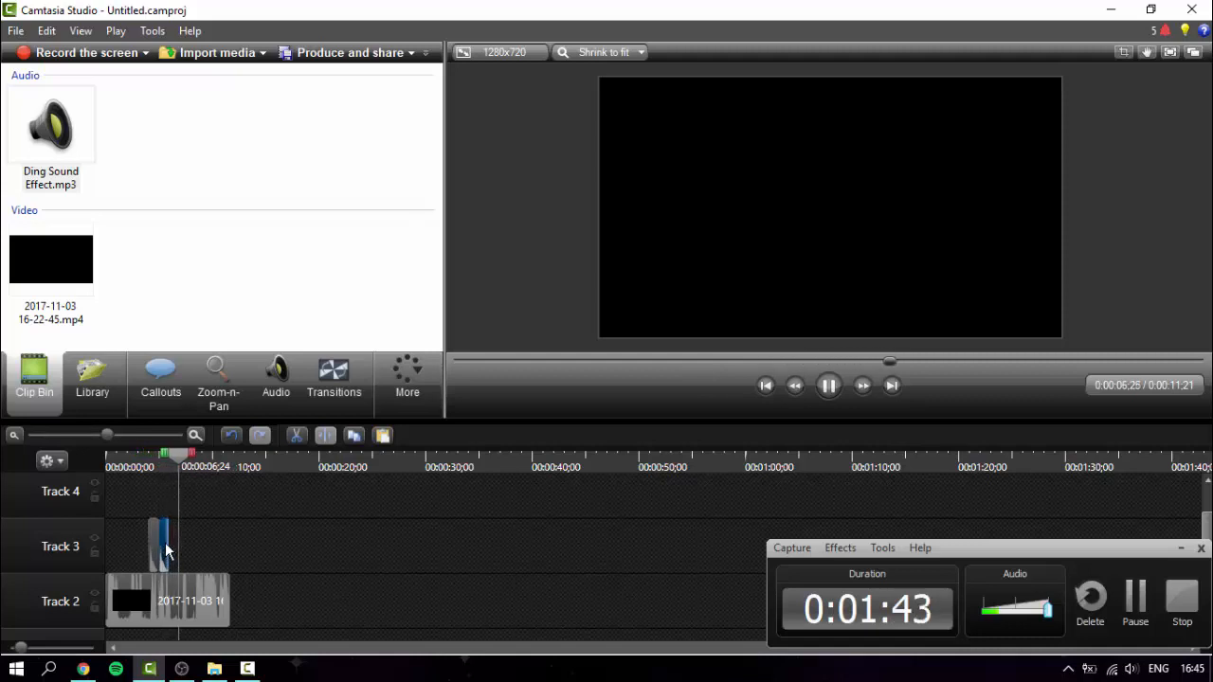
key(space)
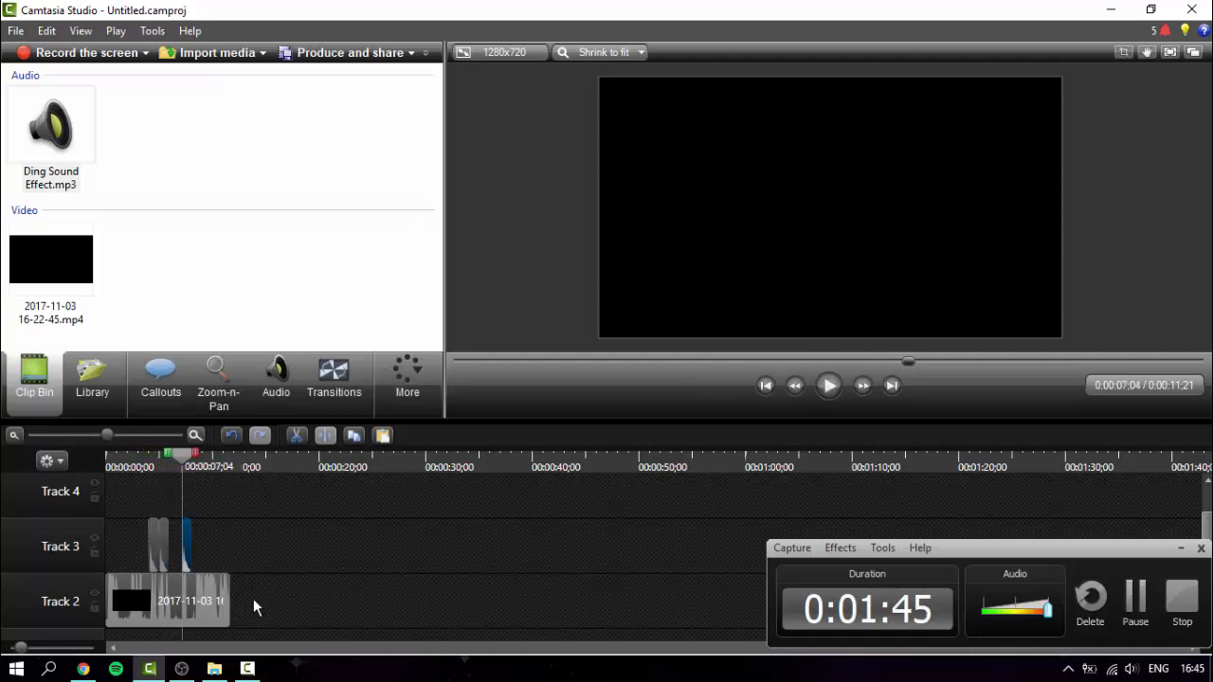
key(space)
key(space)
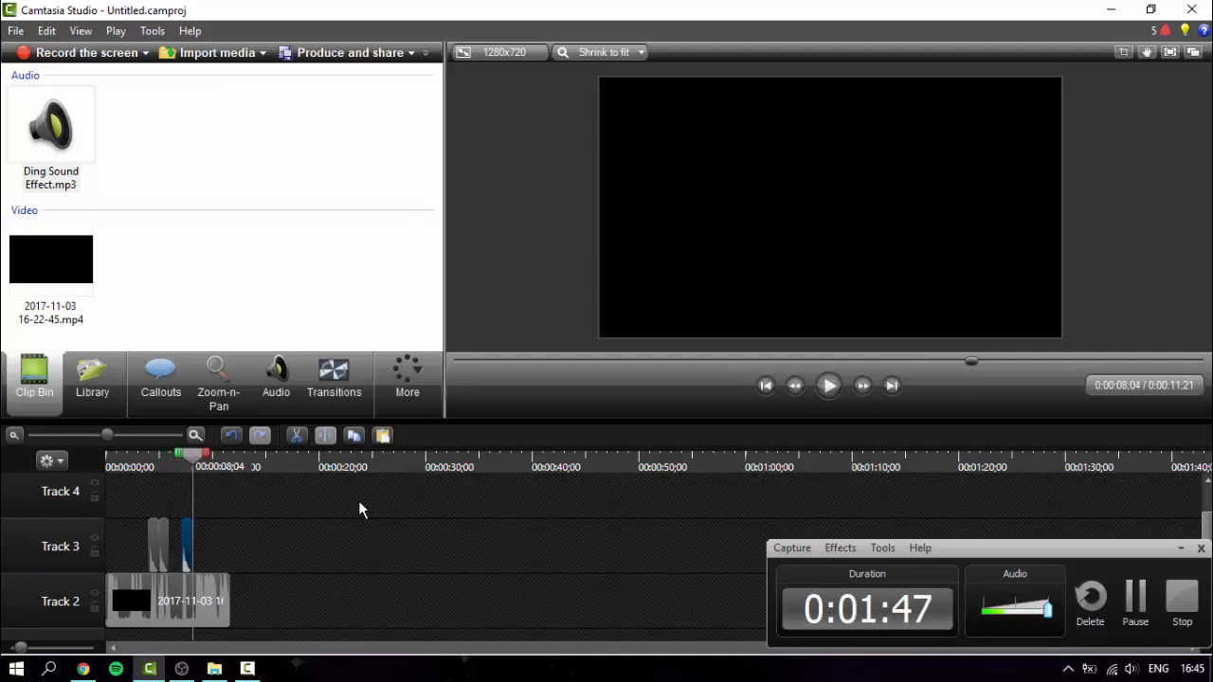
click(765, 392)
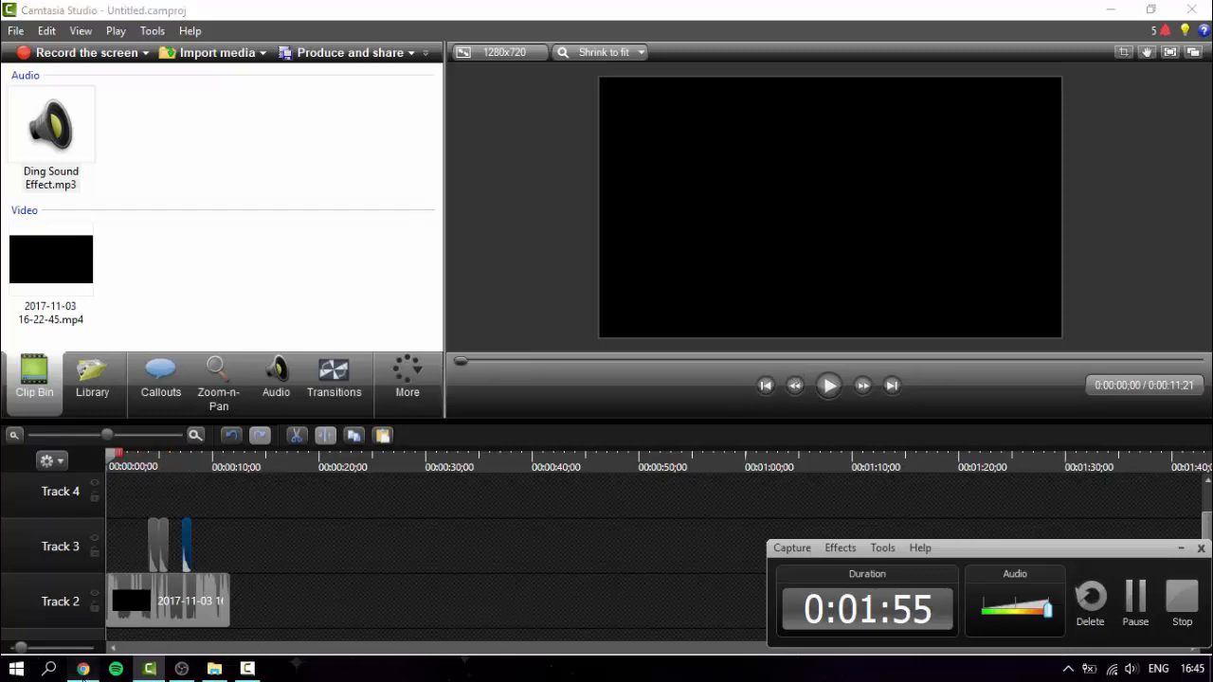
- Switch to Chrome and search Google Images for "snapchat logo" in a new tab
click(83, 669)
click(376, 16)
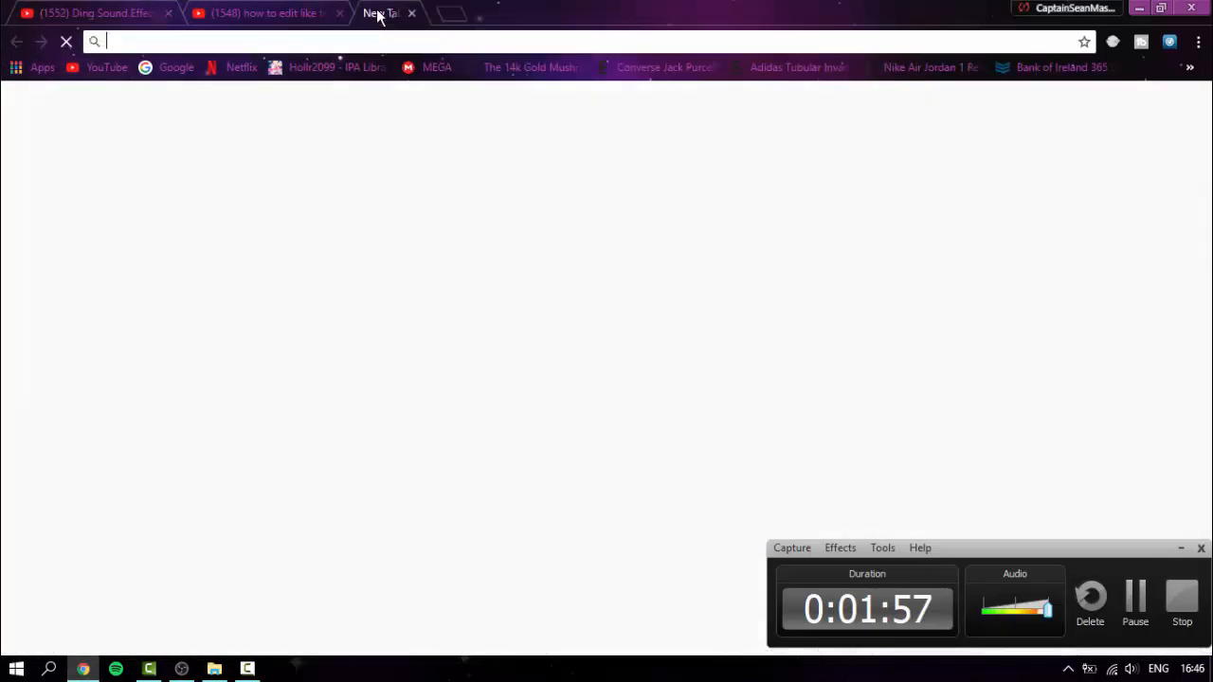
text(snap)
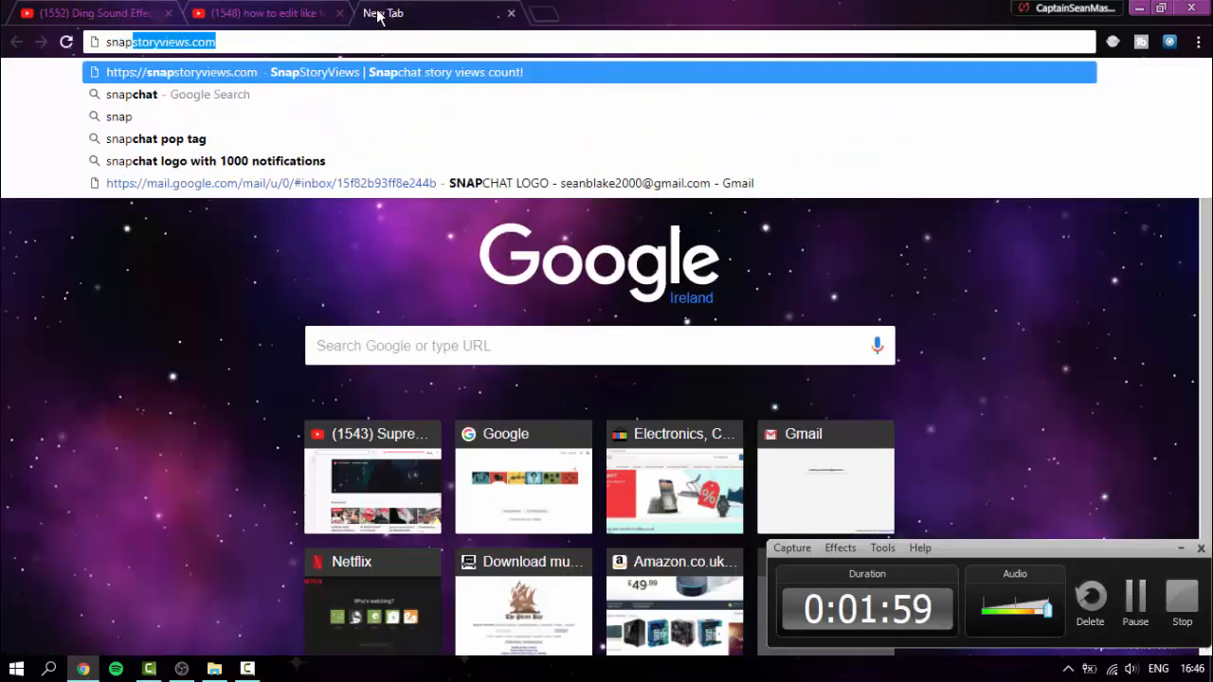
text(chat logo)
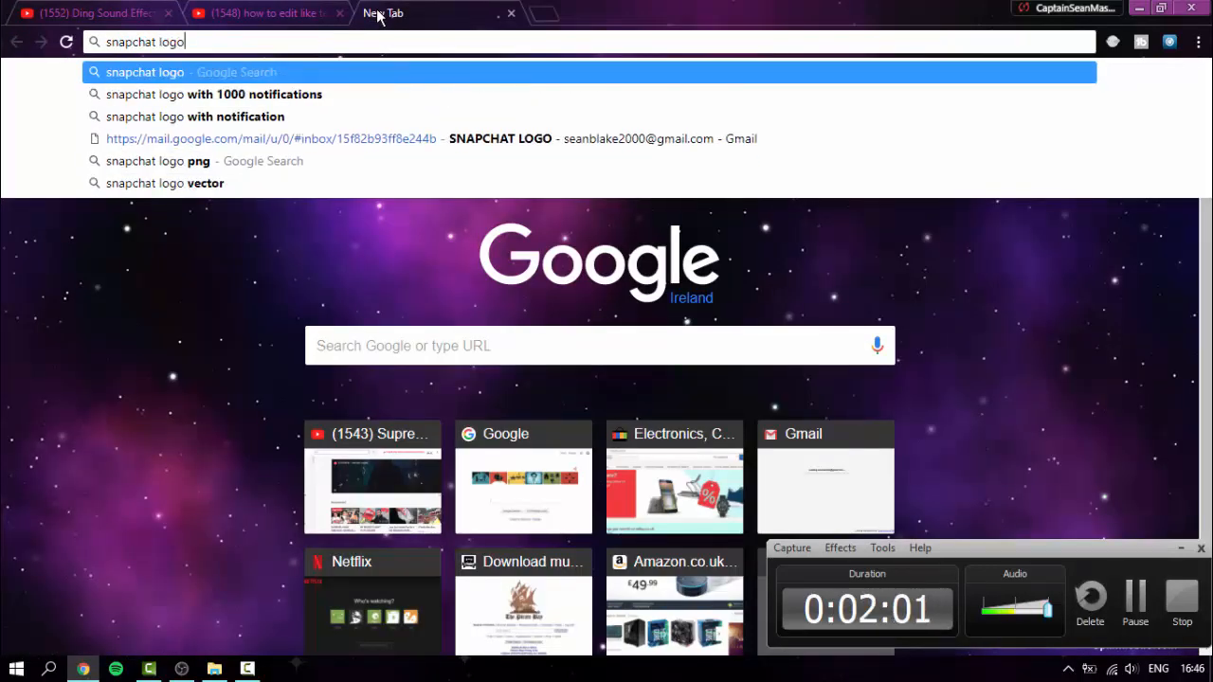
key(Return)
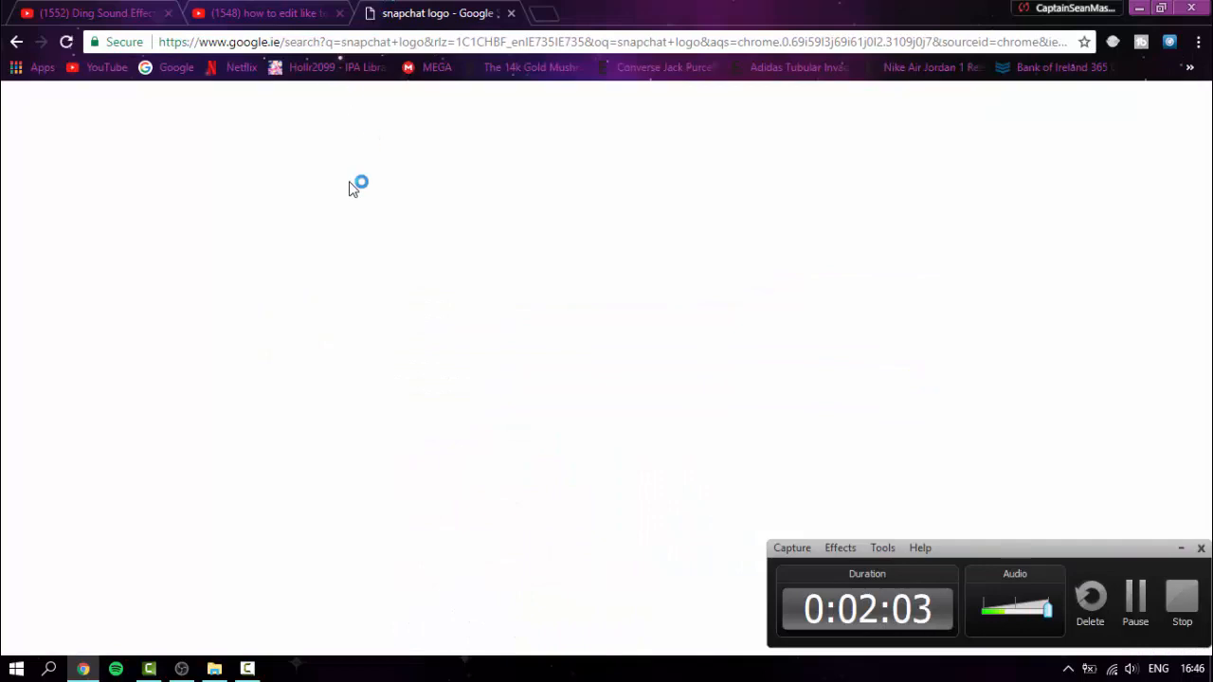
click(233, 180)
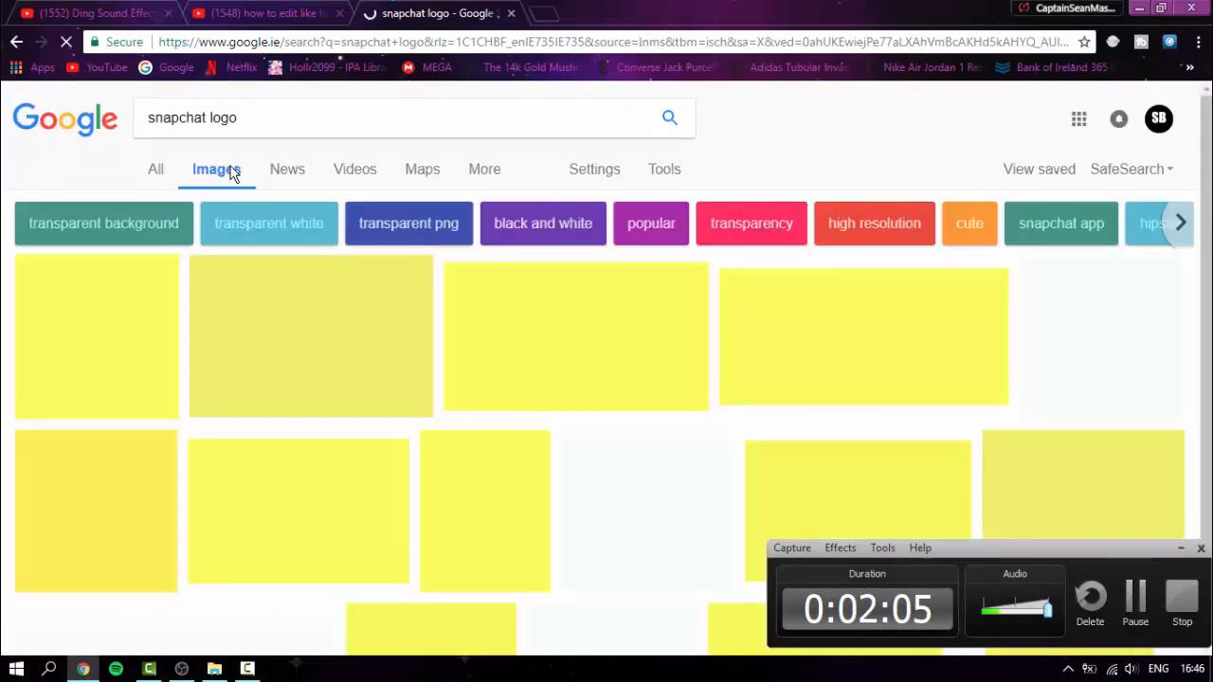
- Save the first Snapchat logo result from Worldvectorlogo to the Desktop as snapchat, with the file type set to All Files
click(135, 360)
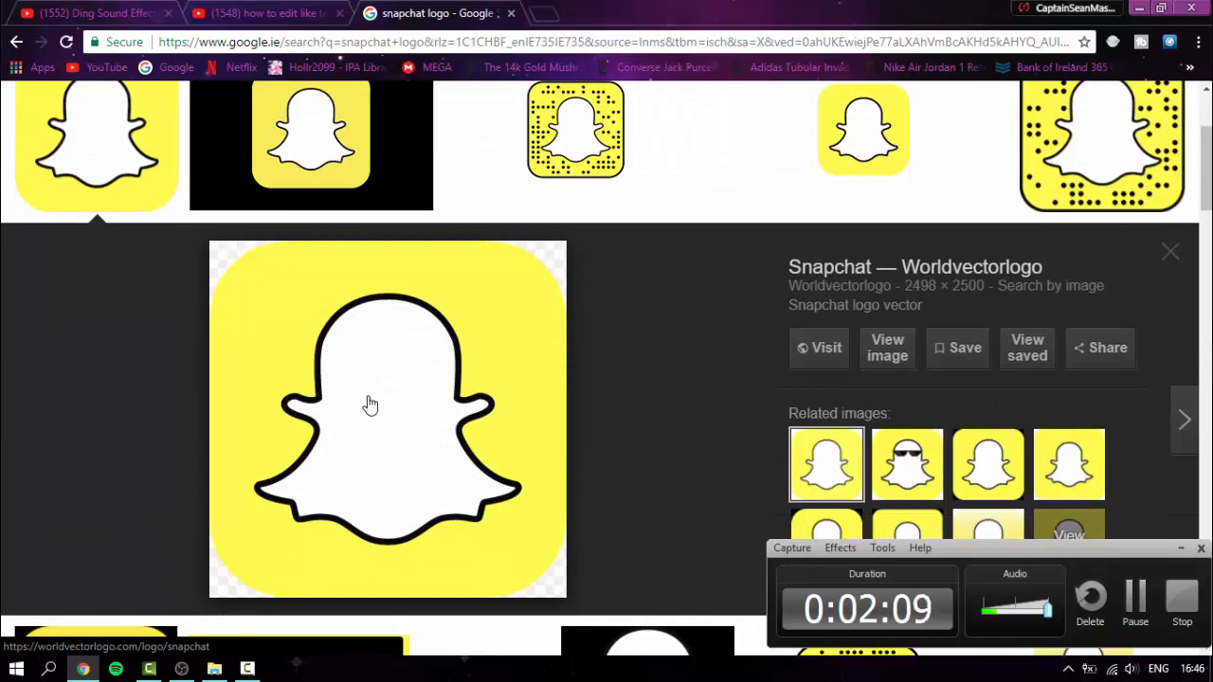
right_click(370, 405)
click(416, 322)
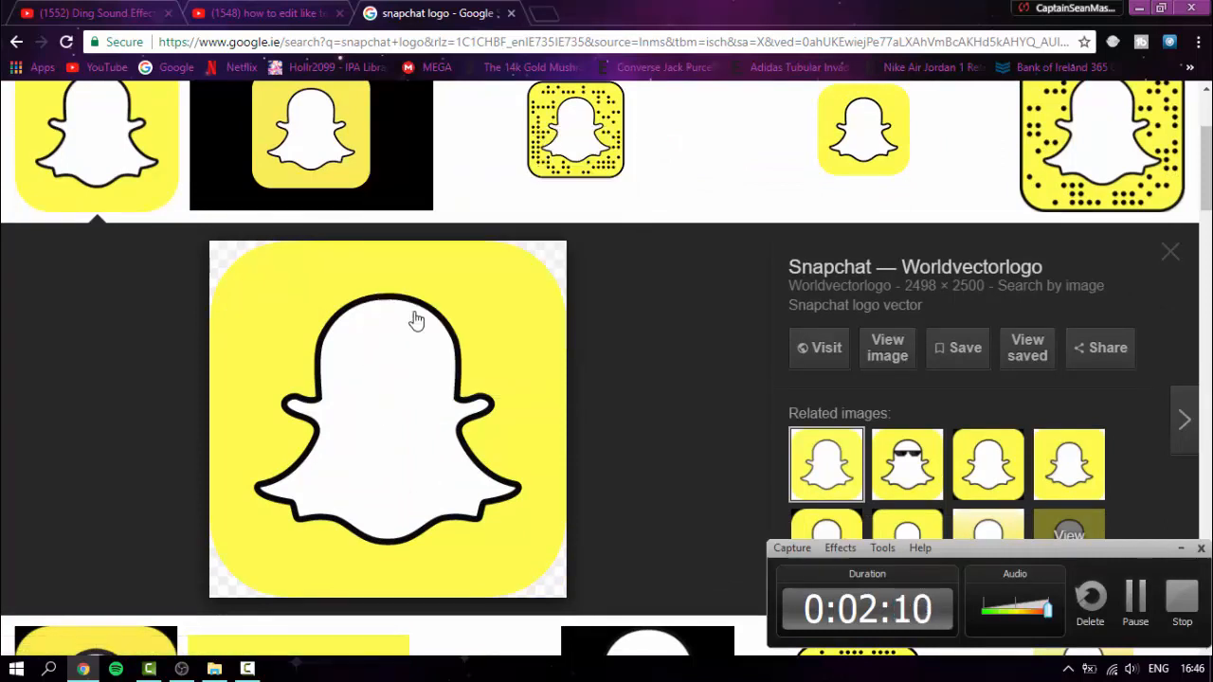
right_click(334, 420)
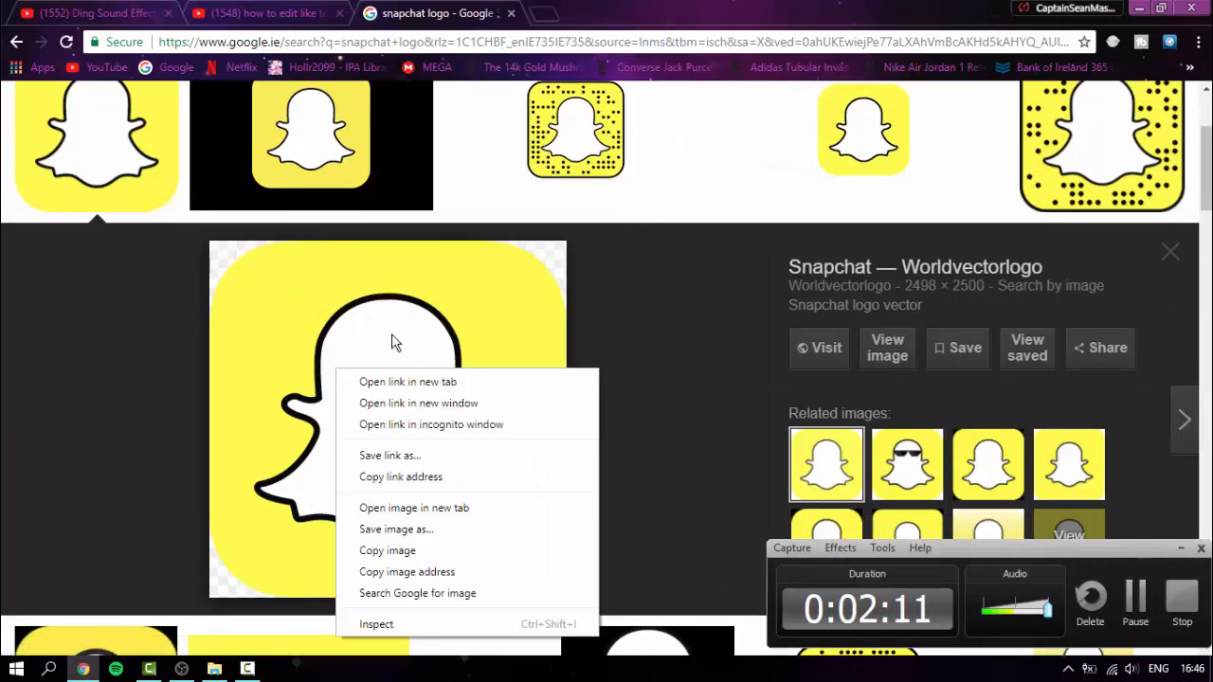
click(409, 534)
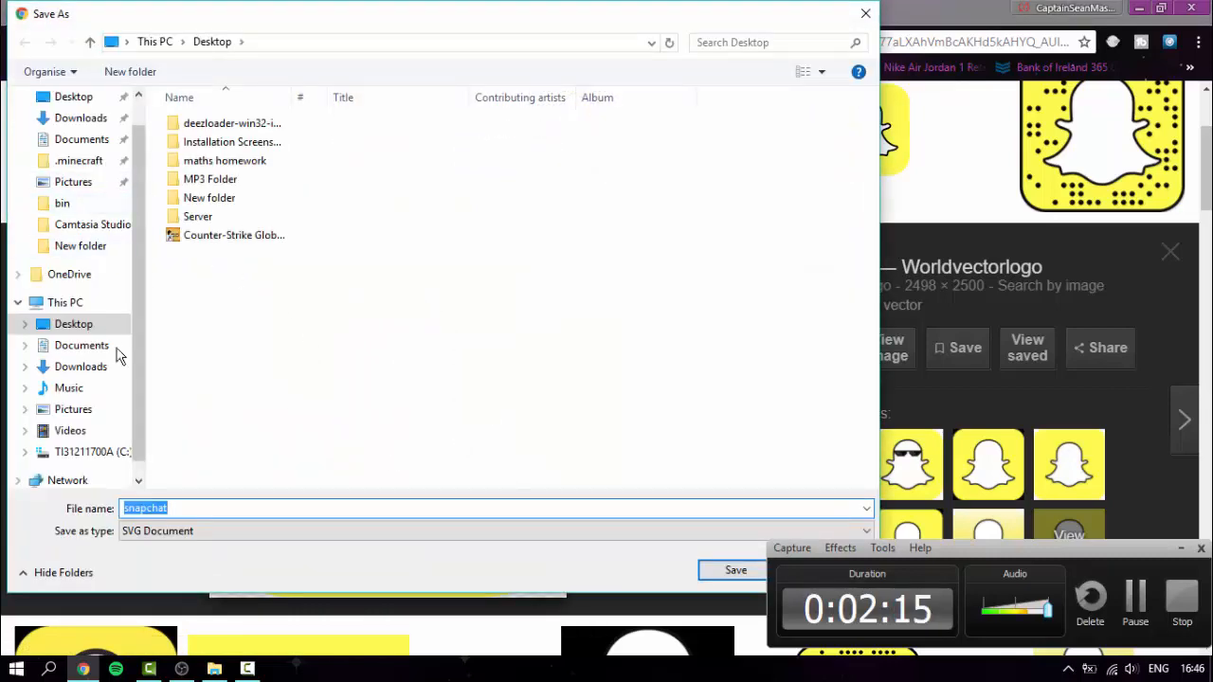
click(459, 535)
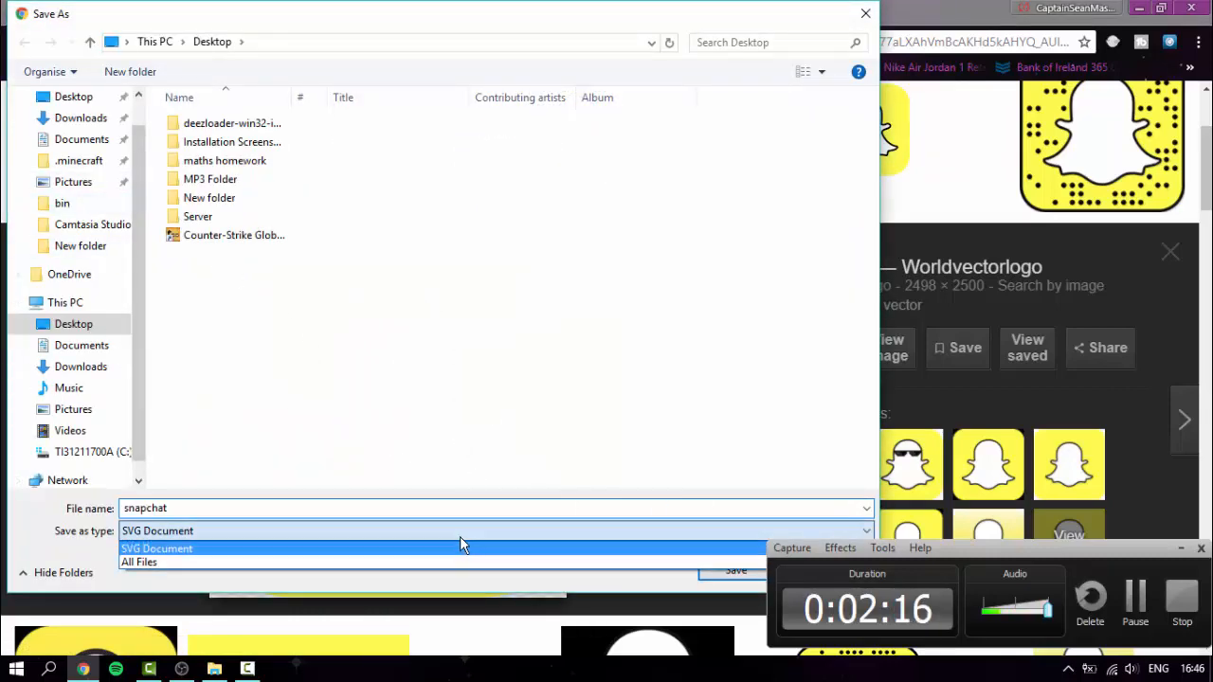
click(396, 563)
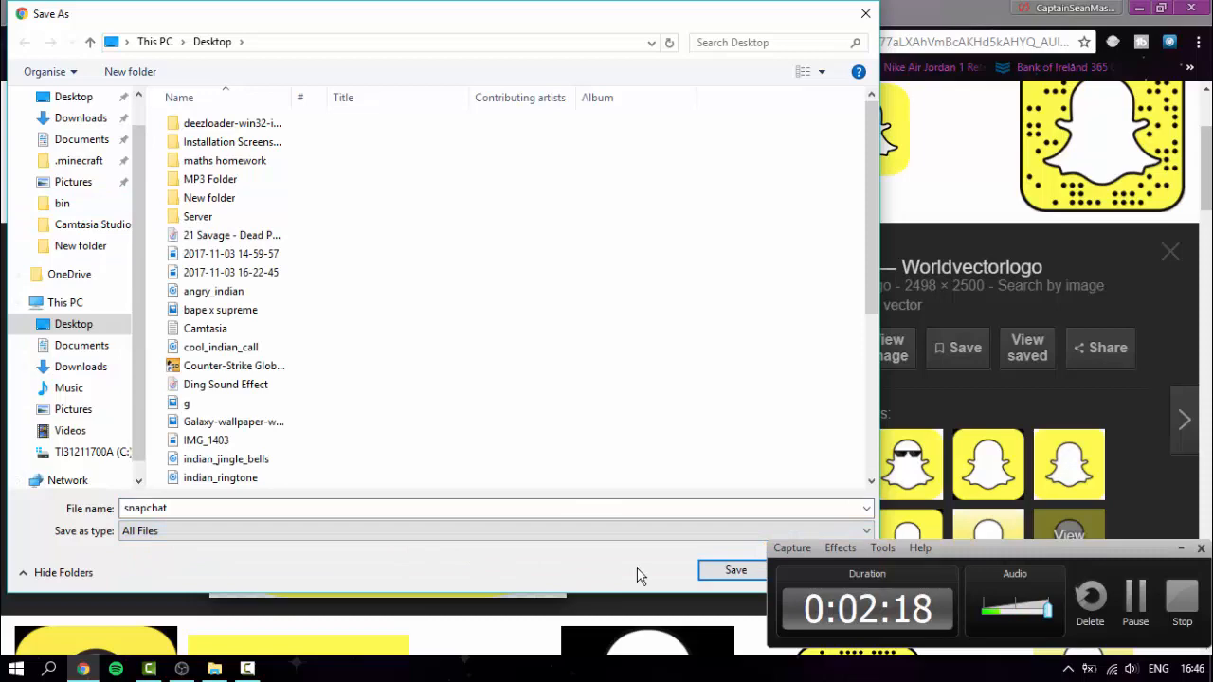
click(726, 570)
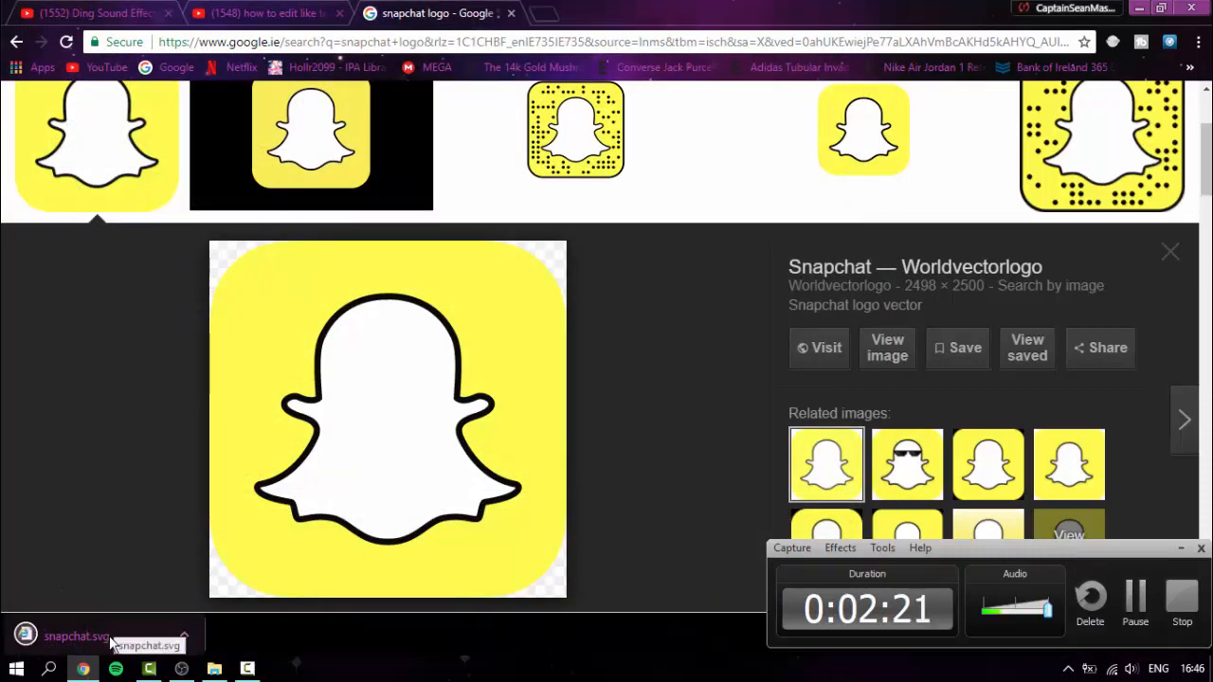
click(184, 635)
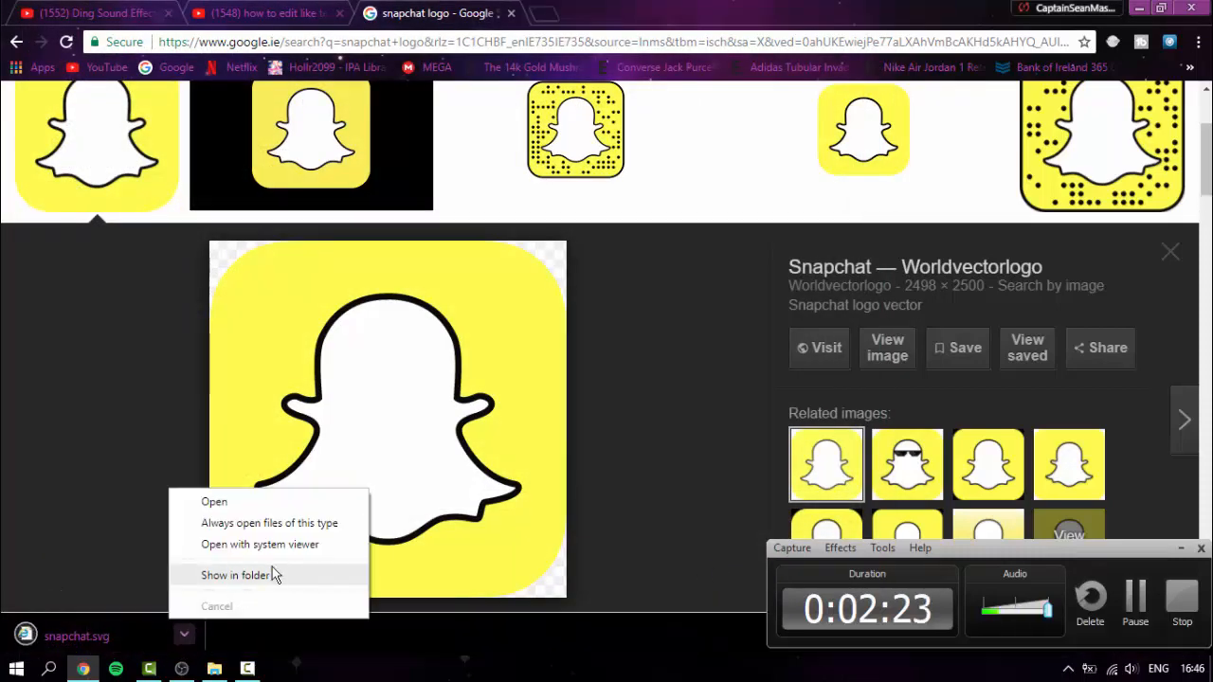
- Examine the other Snapchat logo results for a more suitable image, including the Vectorlogo4u one
click(1174, 256)
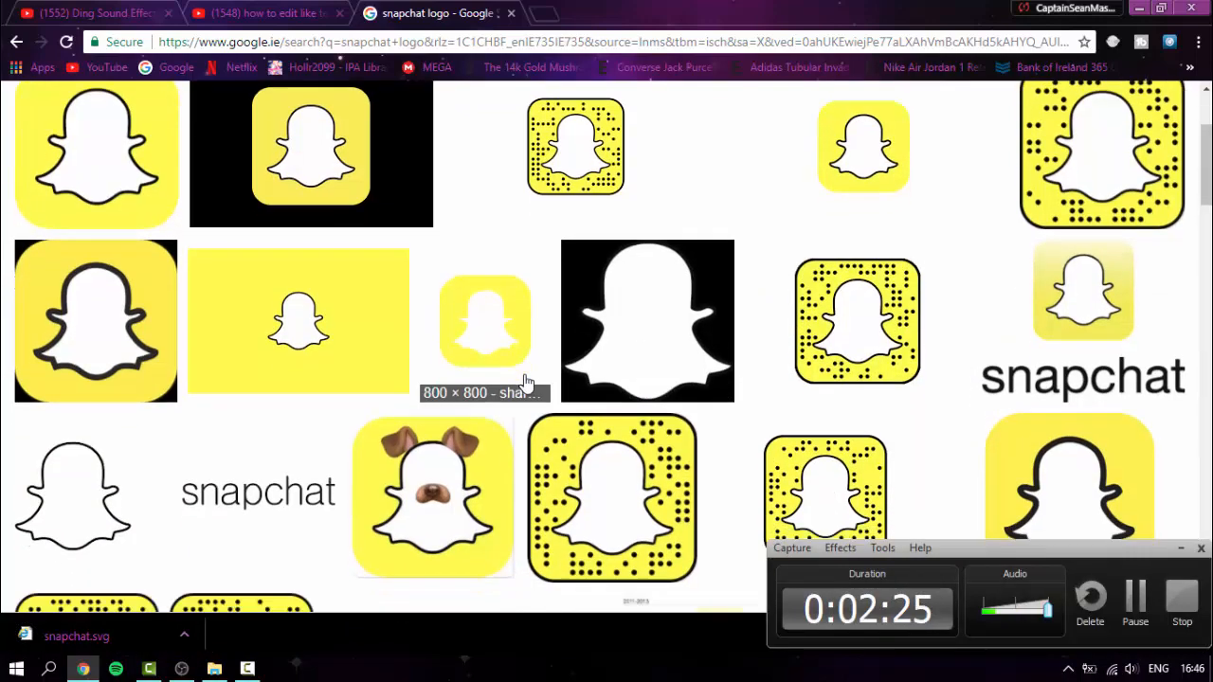
scroll(528, 382, down, 5)
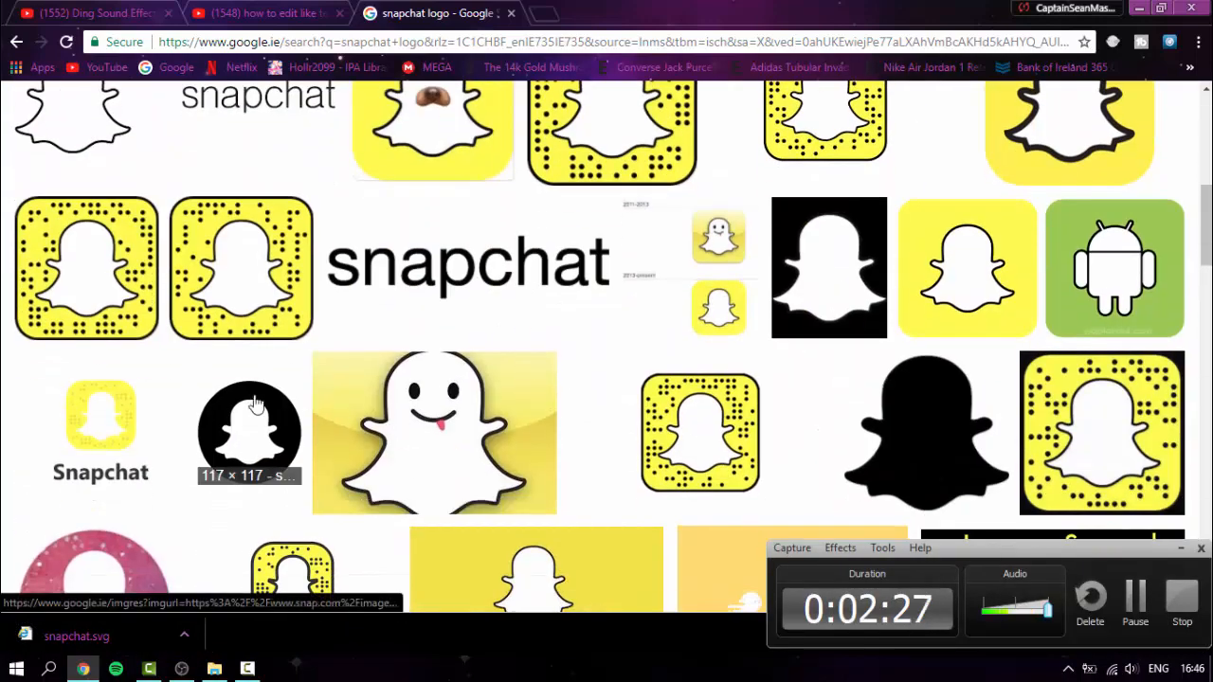
scroll(145, 426, down, 2)
scroll(137, 369, down, 2)
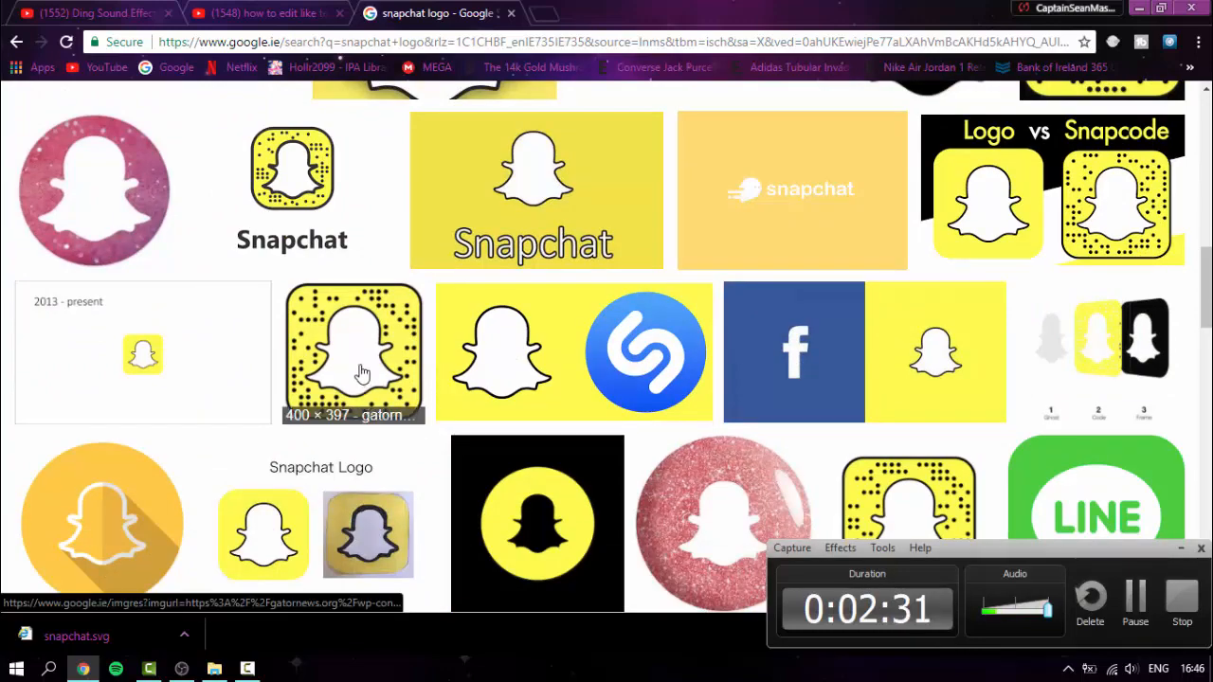
scroll(360, 370, up, 2)
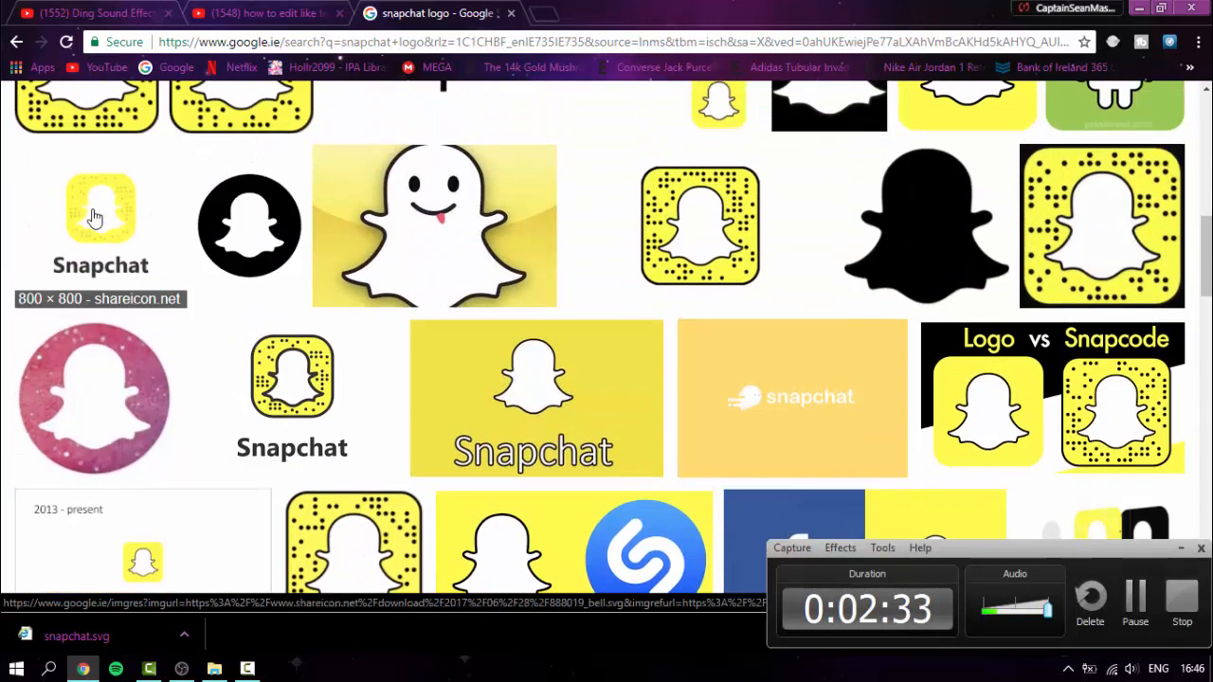
scroll(93, 218, up, 4)
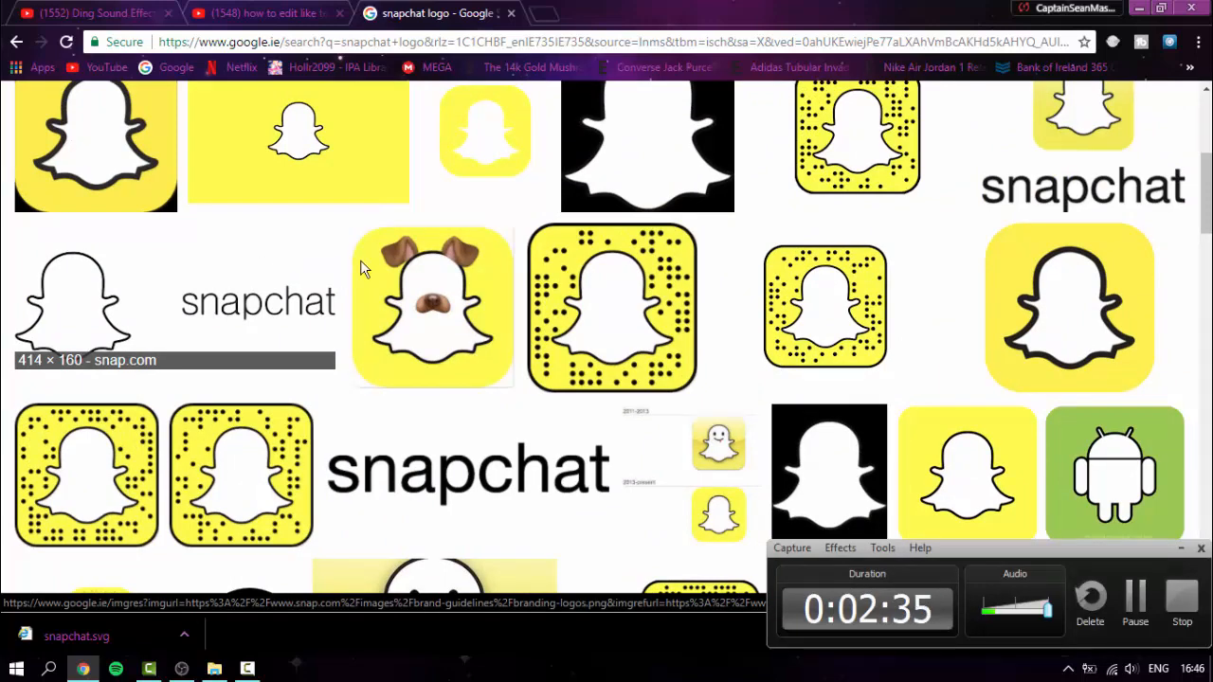
scroll(360, 269, up, 2)
click(881, 167)
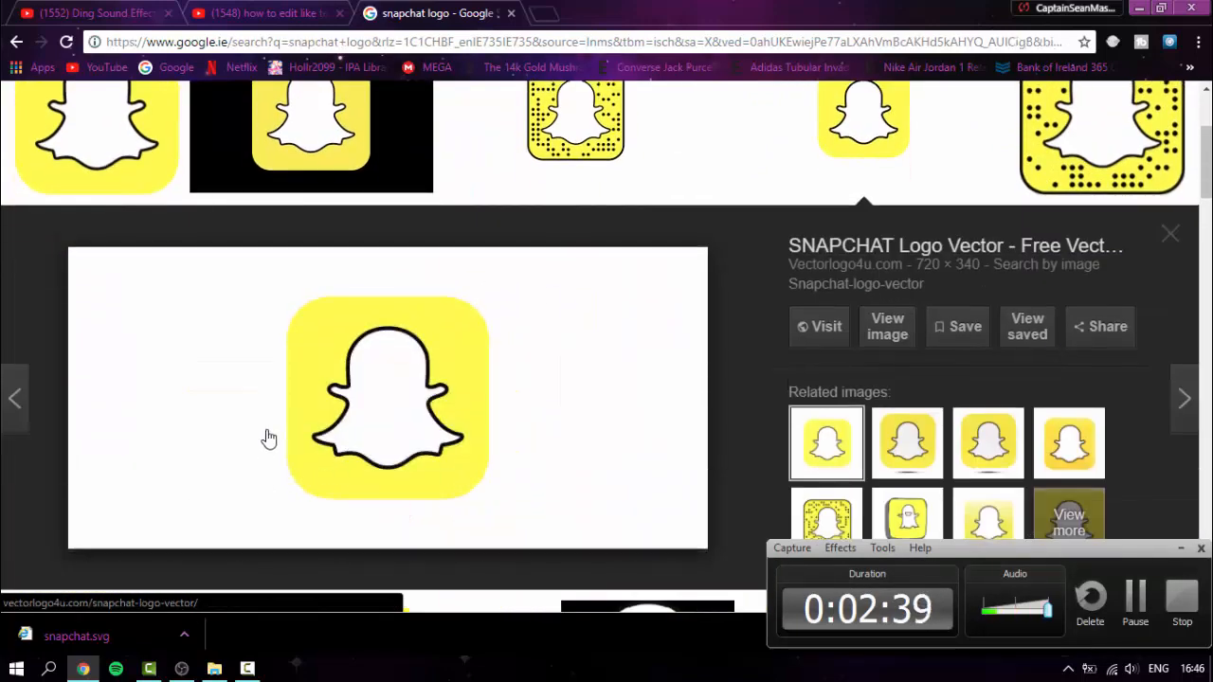
scroll(284, 528, down, 5)
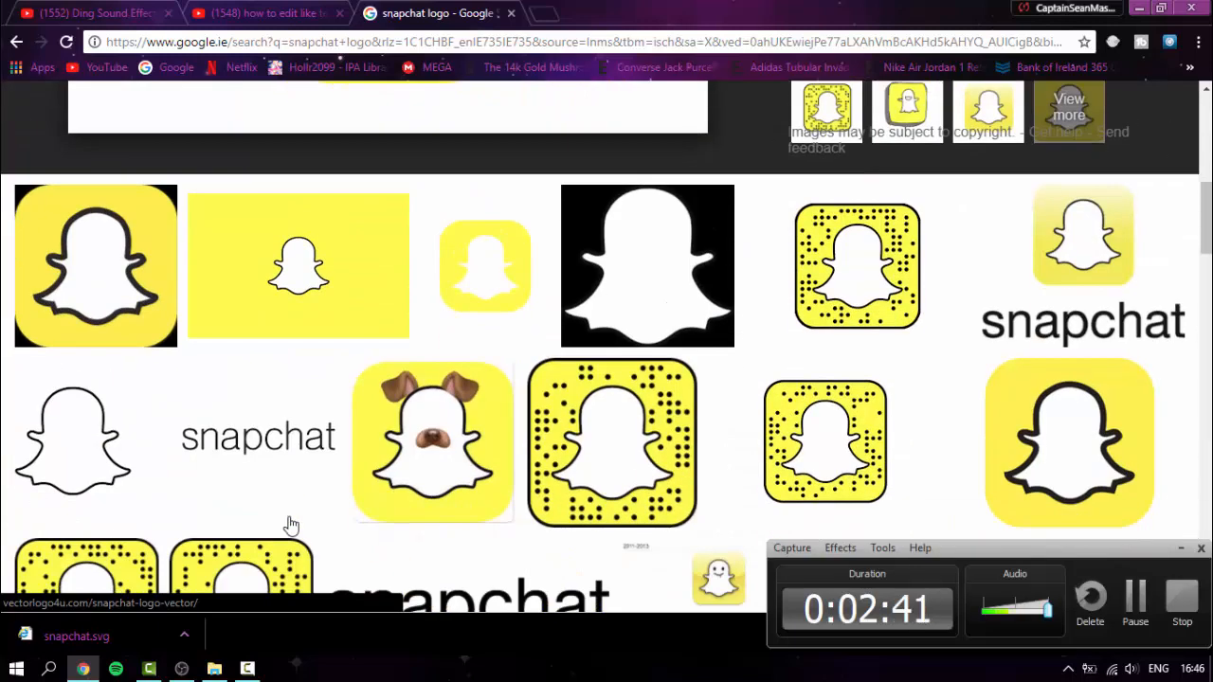
scroll(262, 262, up, 10)
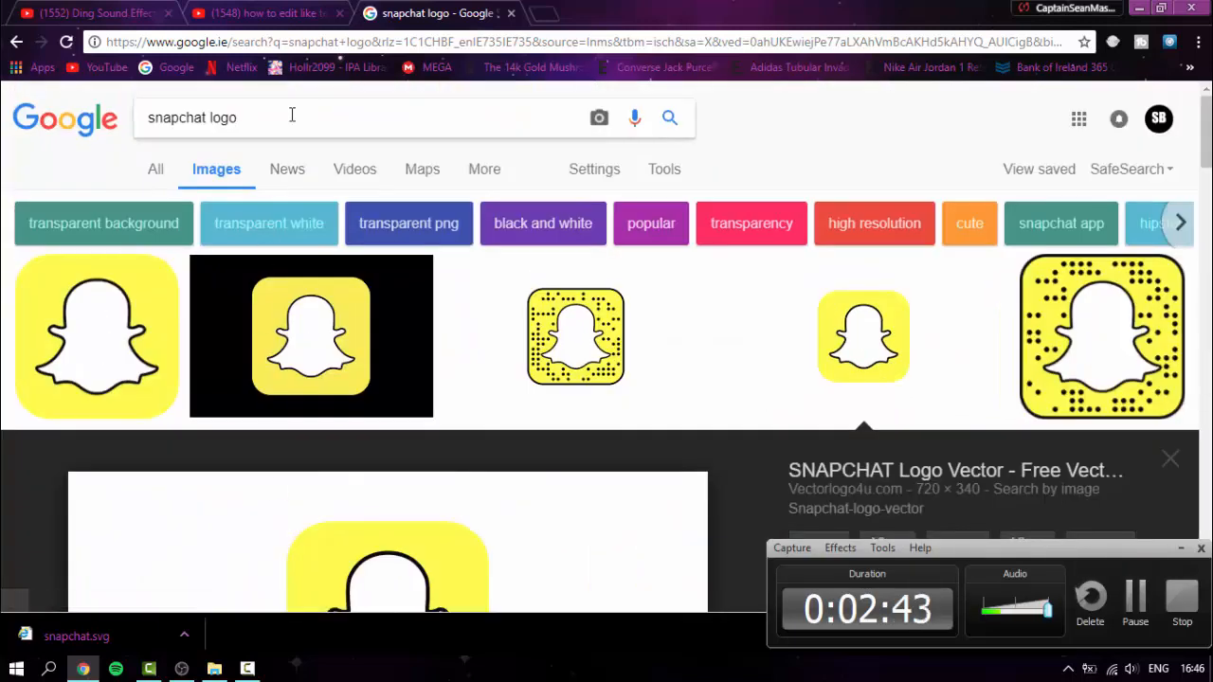
click(290, 117)
- Save the 1600 × 1067 Snapchat logo from Logo-Share to the Desktop as the PNG image Snapchat Logo
click(299, 361)
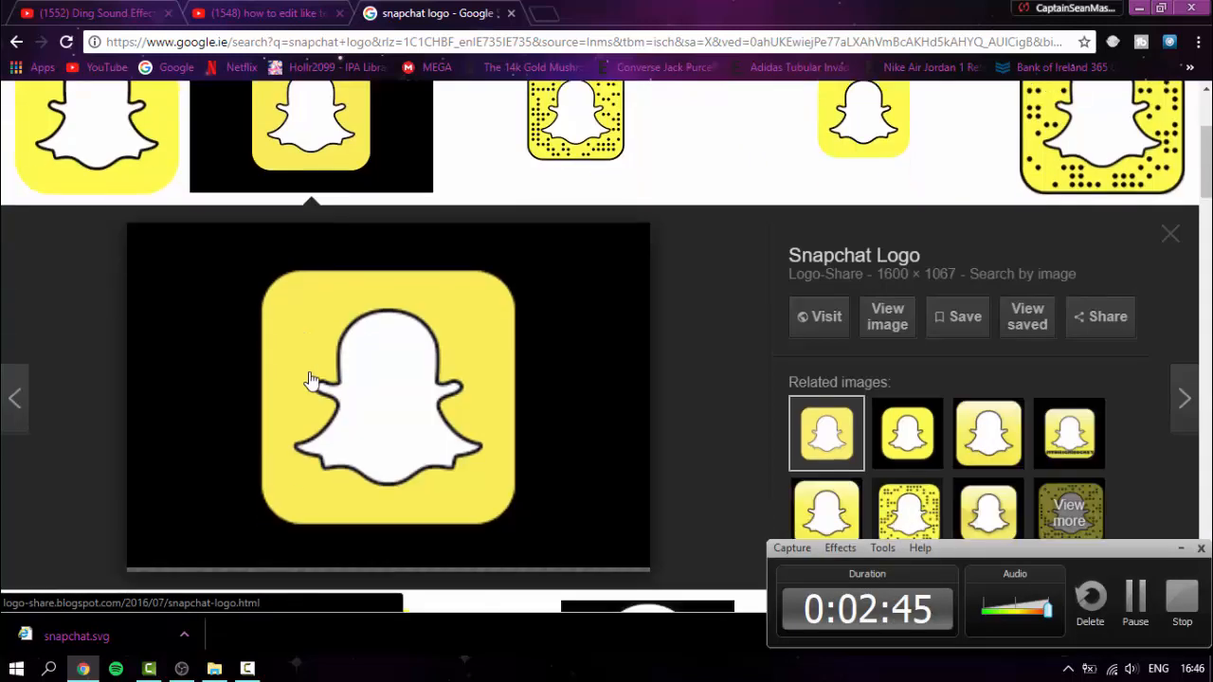
right_click(361, 406)
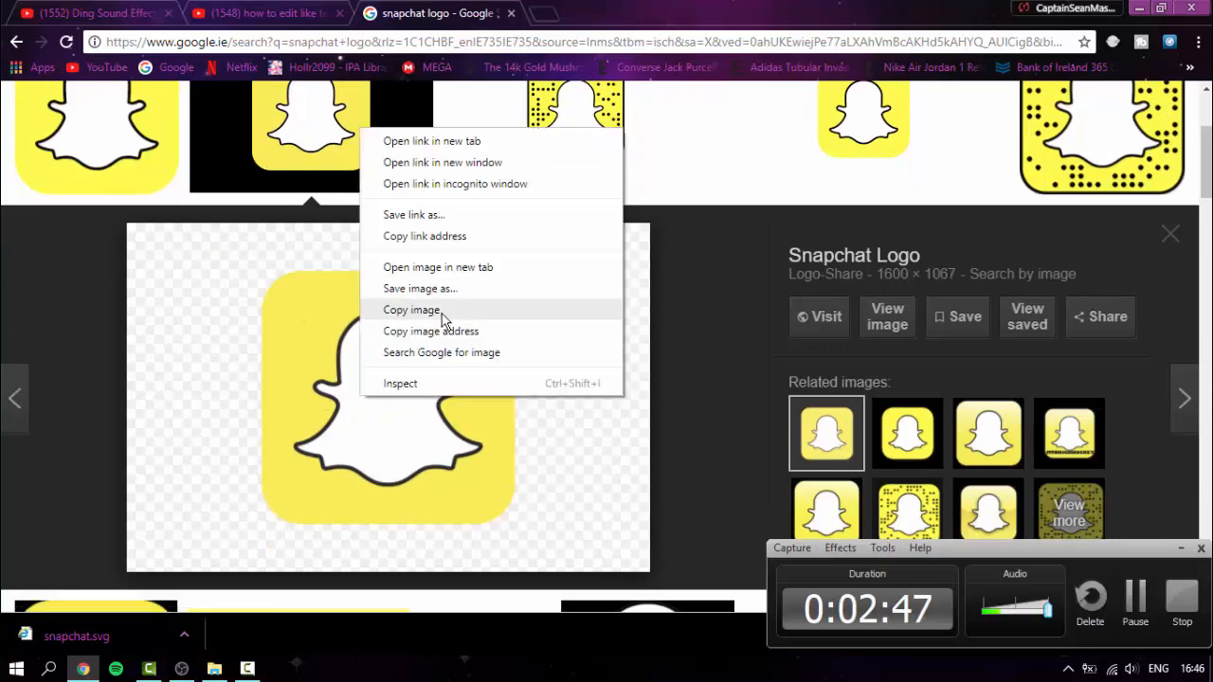
click(446, 291)
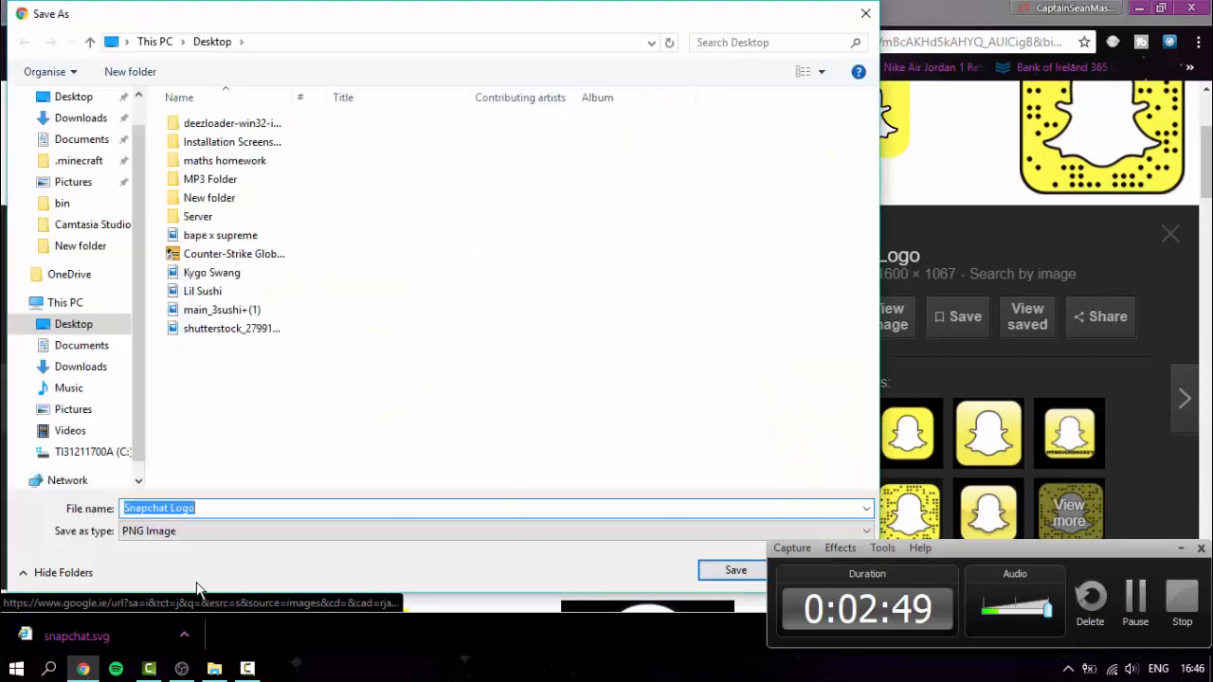
key(Return)
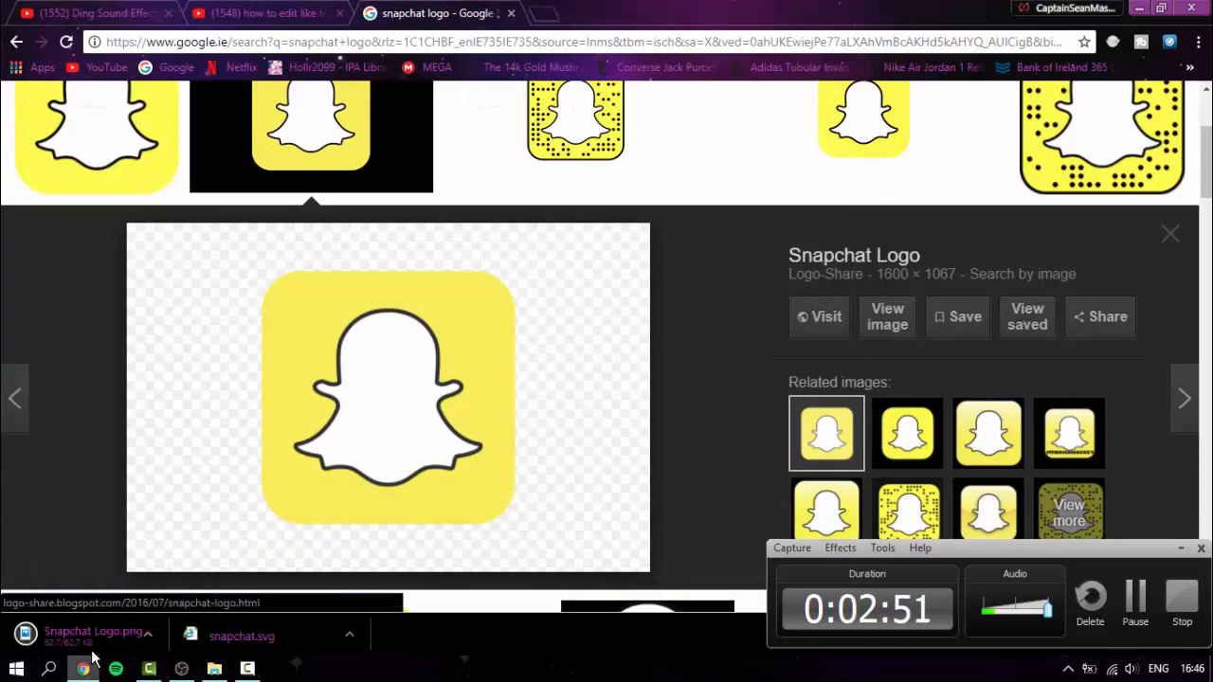
- Import Snapchat Logo.png into Camtasia Studio and place it on Track 4 above the first ding, pausing playback at 0:00:04;13
drag(92, 654, 127, 236)
drag(54, 117, 152, 502)
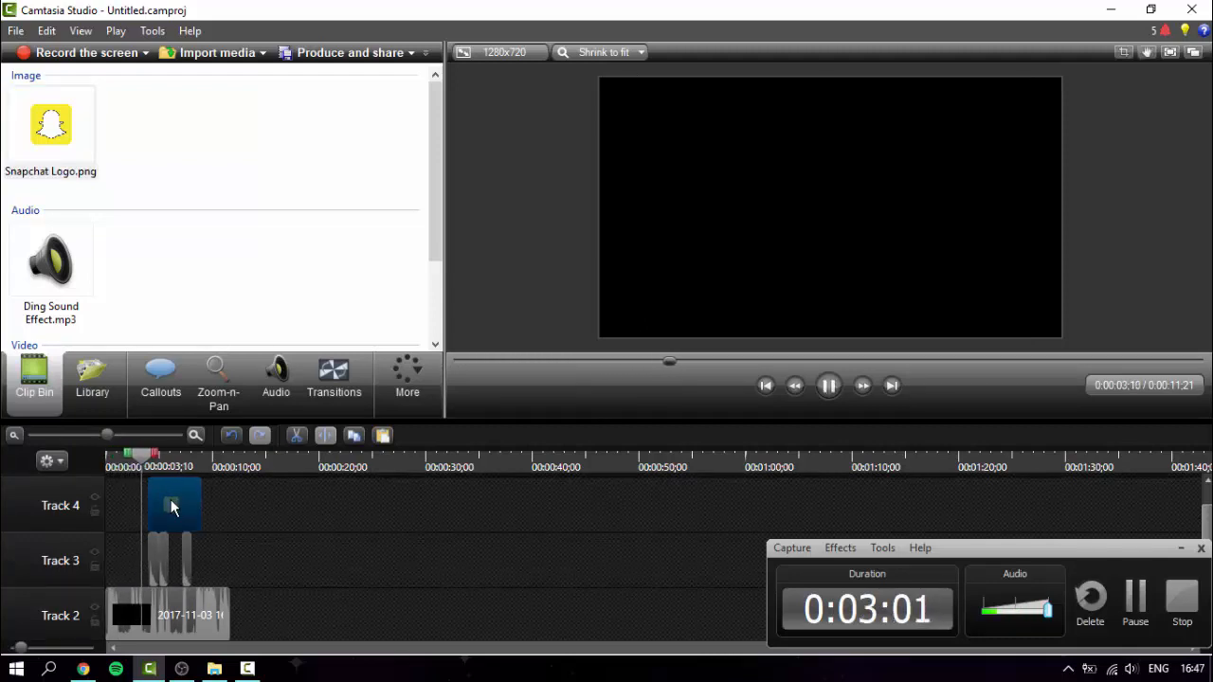
key(space)
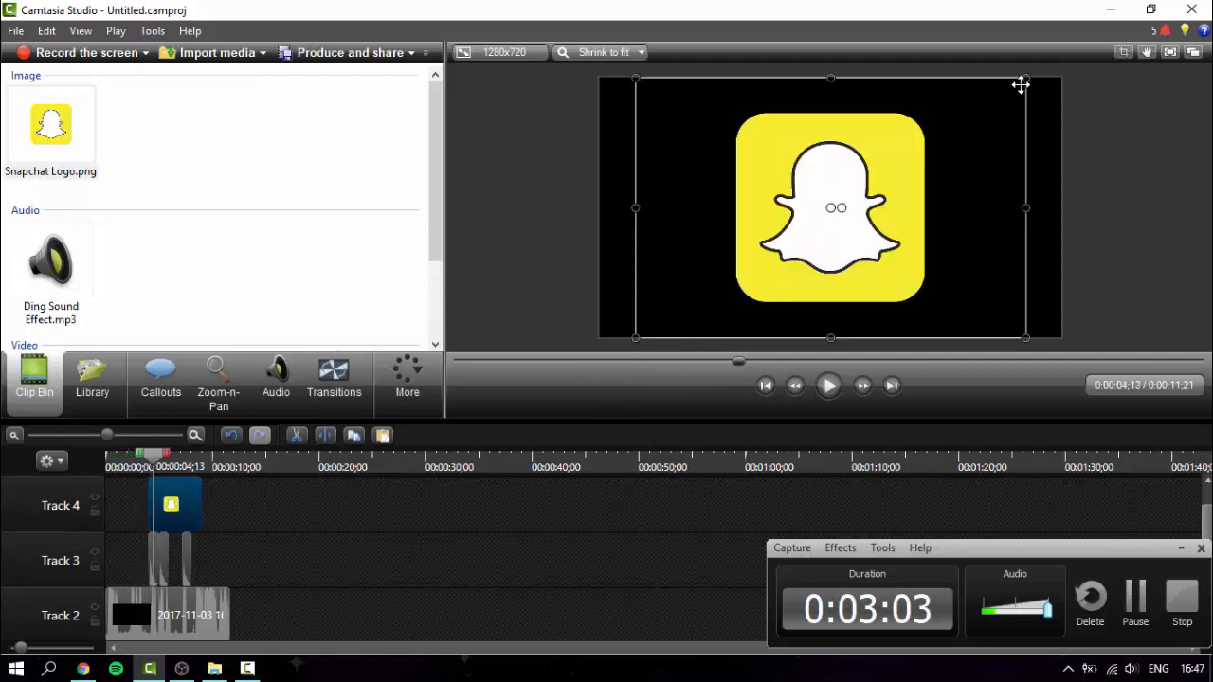
- Shrink the Snapchat logo on the canvas to under half its size and position it in the video's upper-left area
drag(1020, 86, 794, 231)
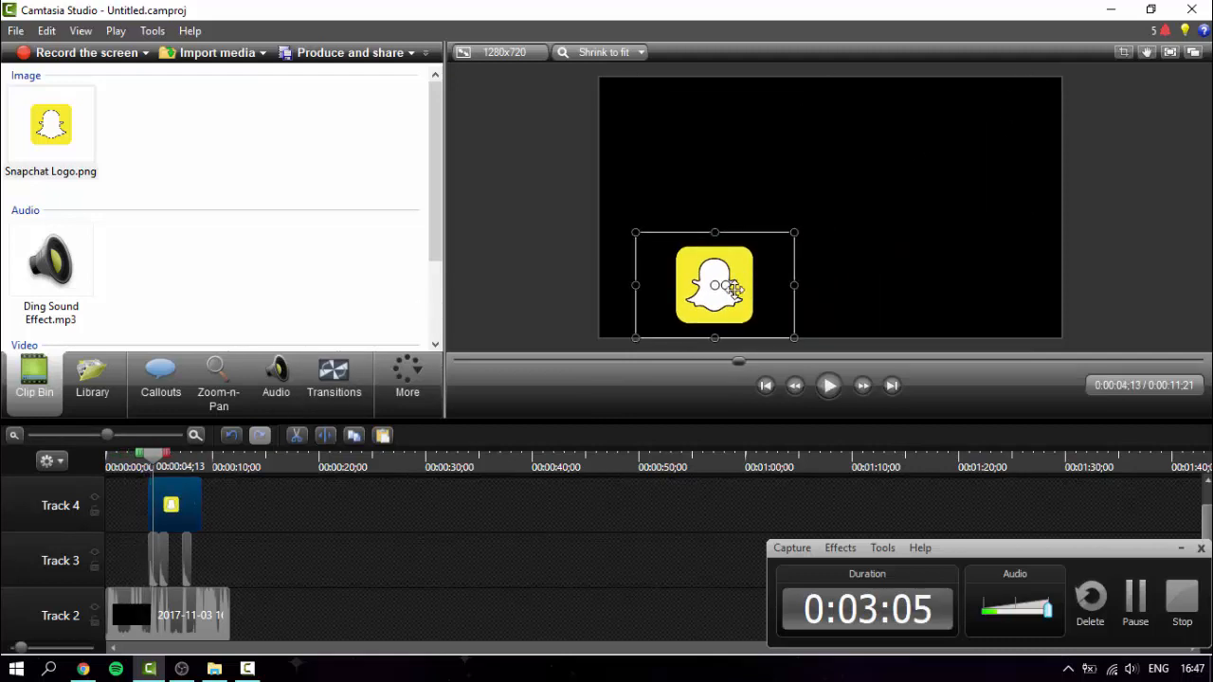
drag(735, 289, 718, 147)
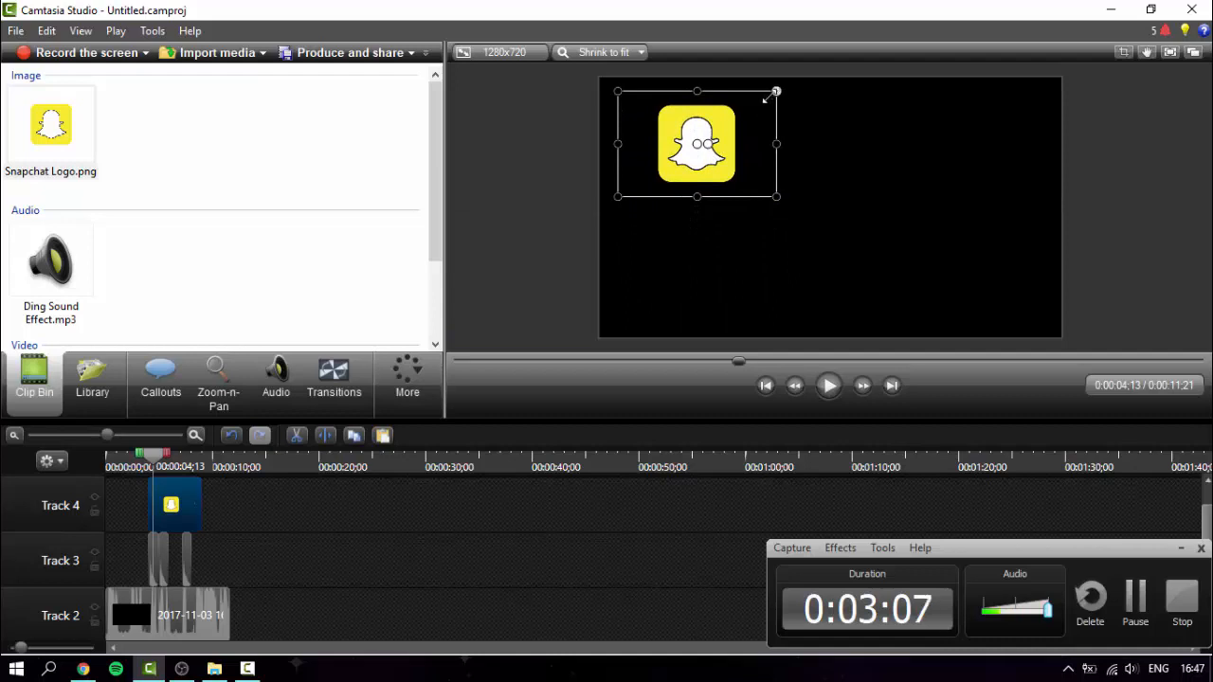
drag(774, 94, 754, 107)
- Play the timeline from the first ding to the second one, stopping at 0:00:05;09
key(space)
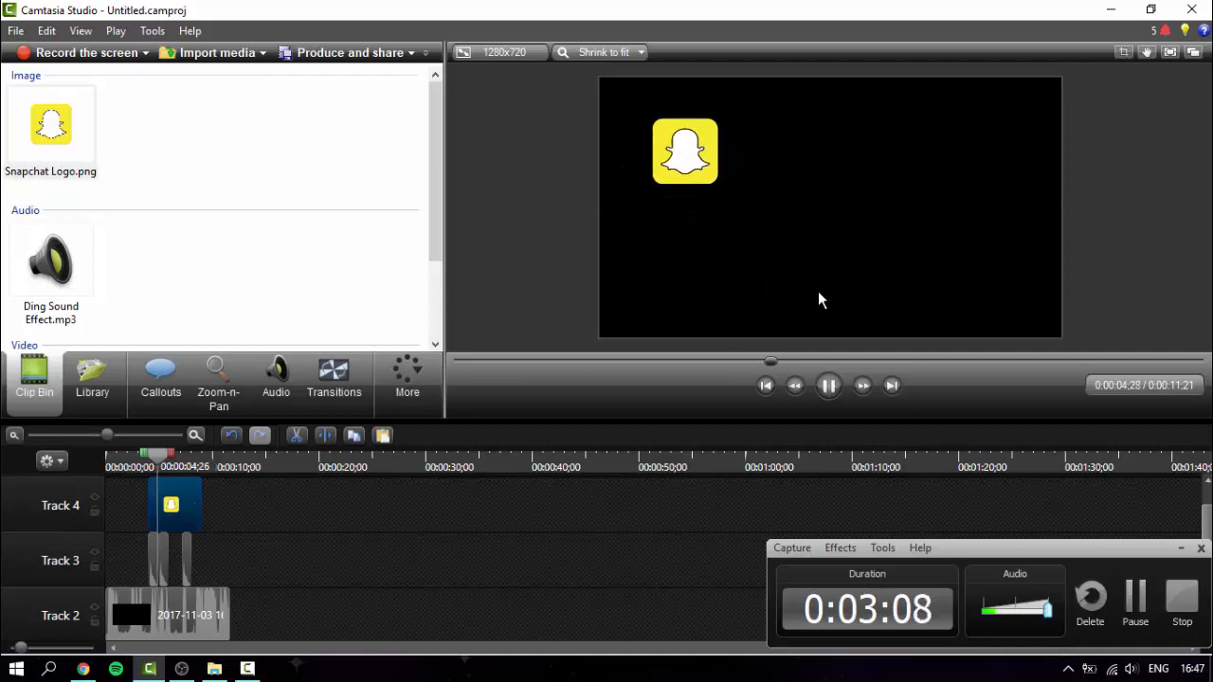
key(space)
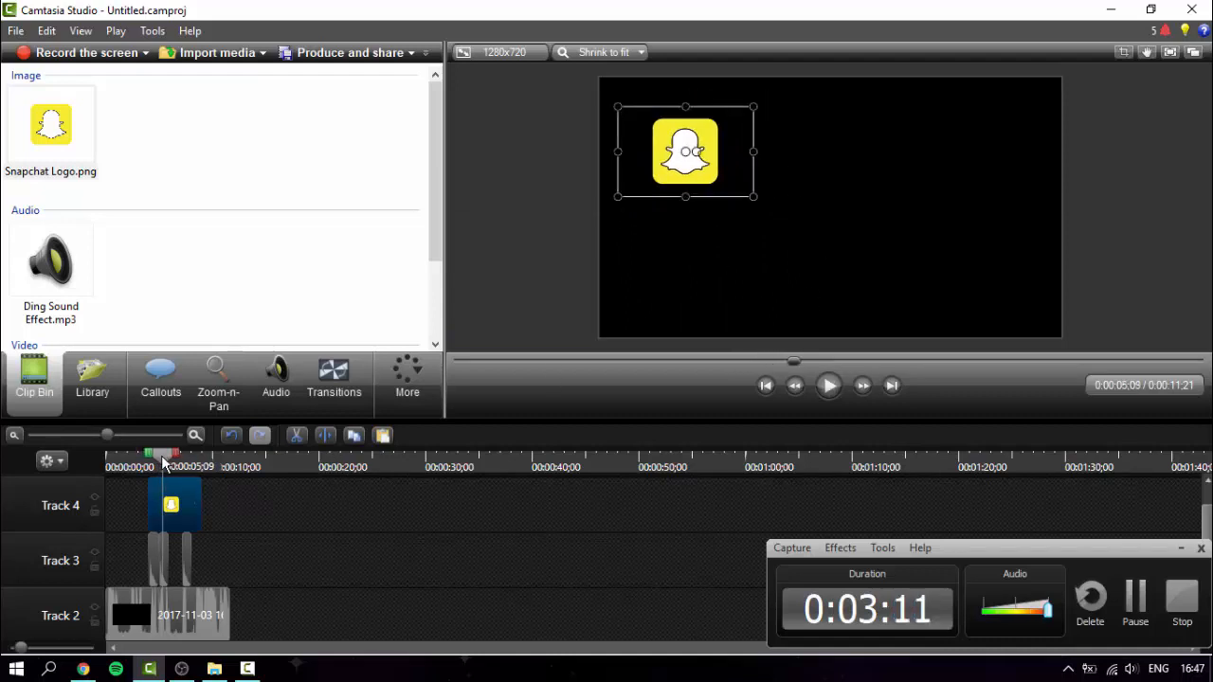
drag(164, 462, 162, 462)
- Switch to Chrome and search Google Images for "instagram logo"
click(83, 669)
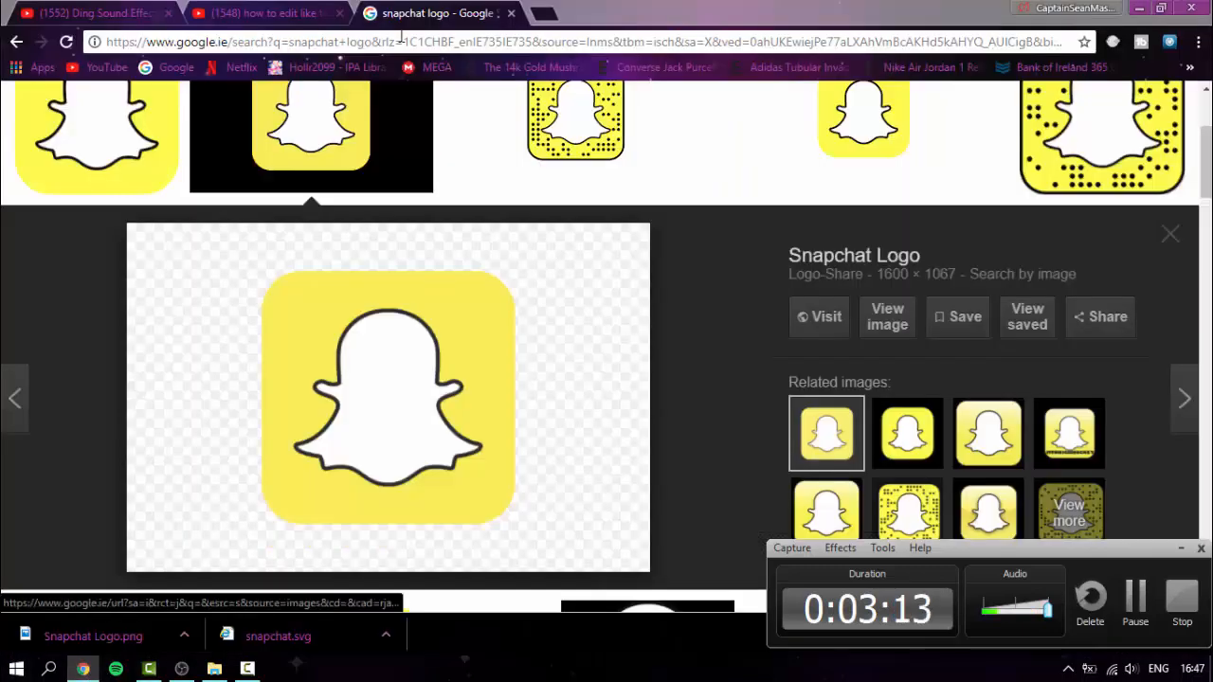
scroll(309, 105, up, 2)
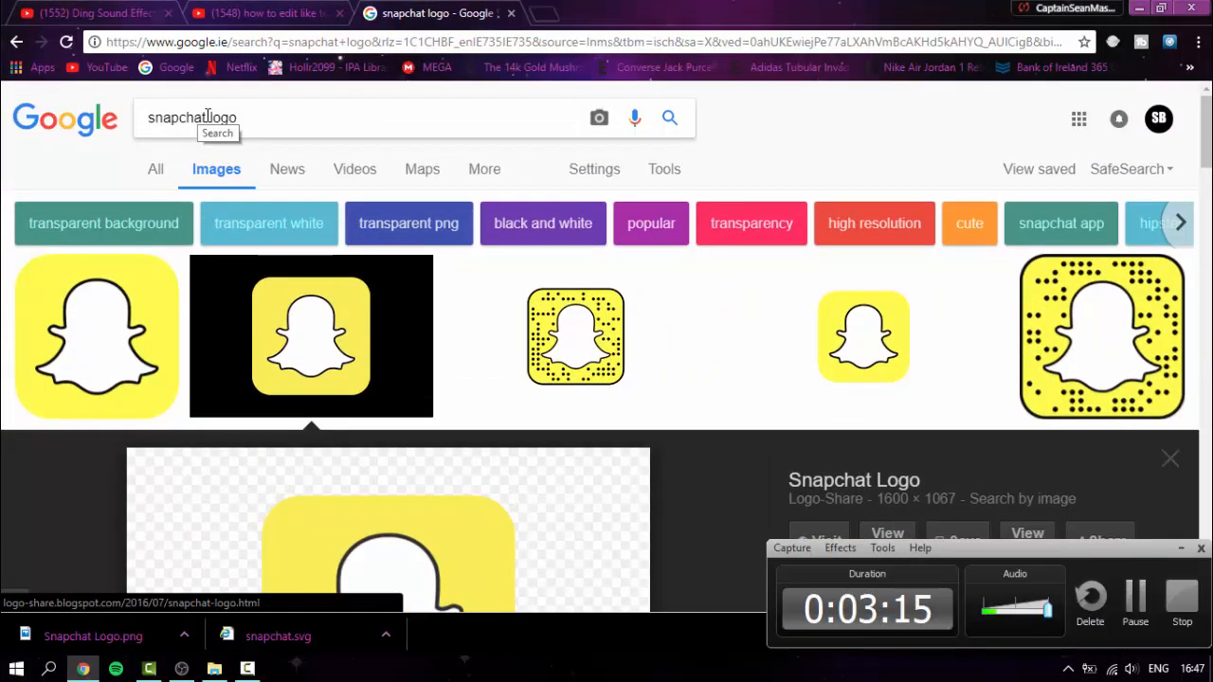
double_click(190, 117)
text(instagr)
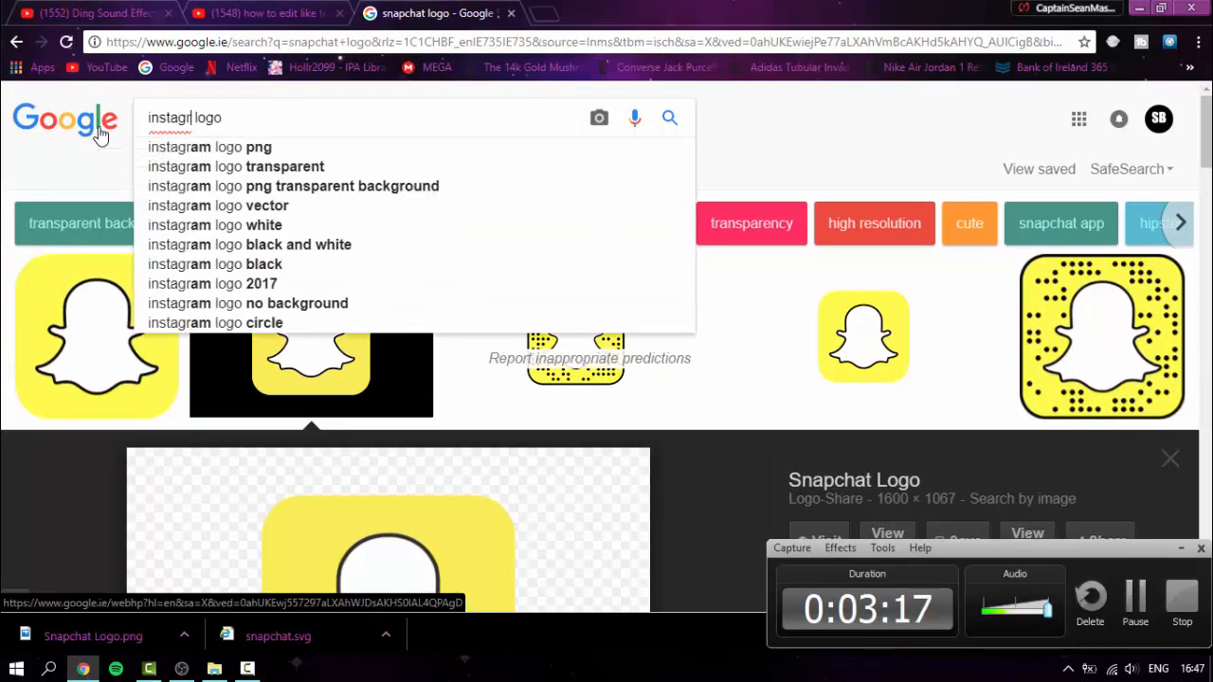
text(am)
key(Return)
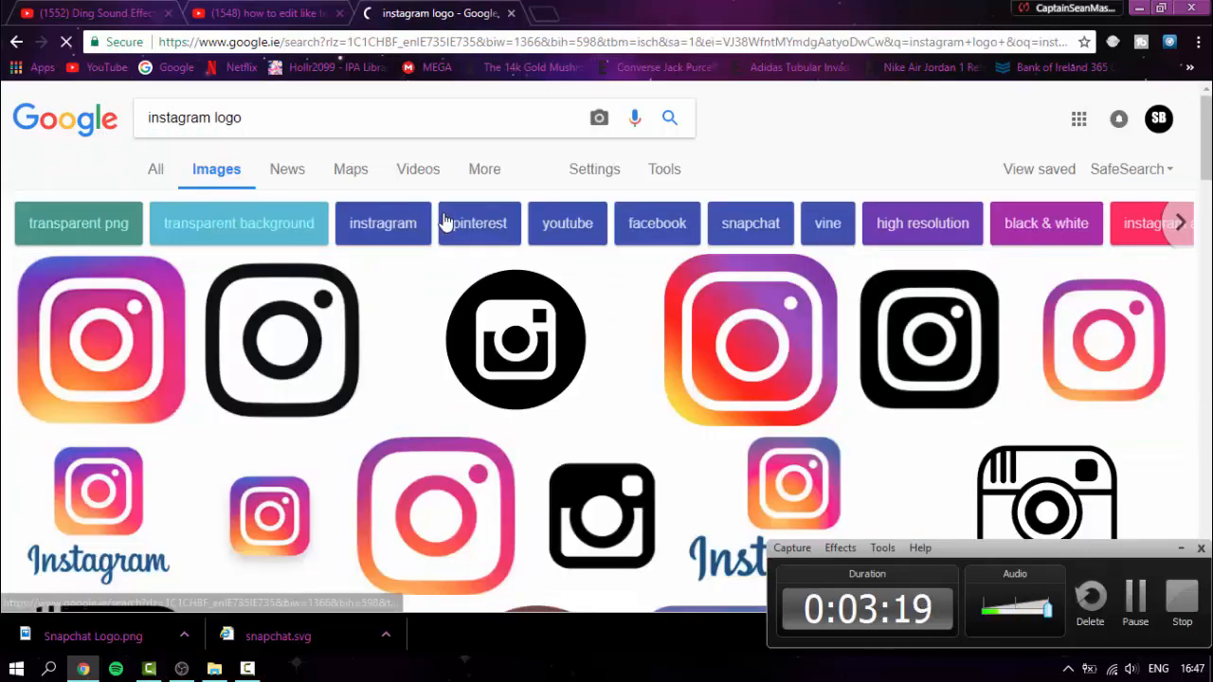
- Save the 1920 × 1080 Instagram logo image with the dark background from the results to the Desktop as maxresdefault
scroll(585, 398, down, 5)
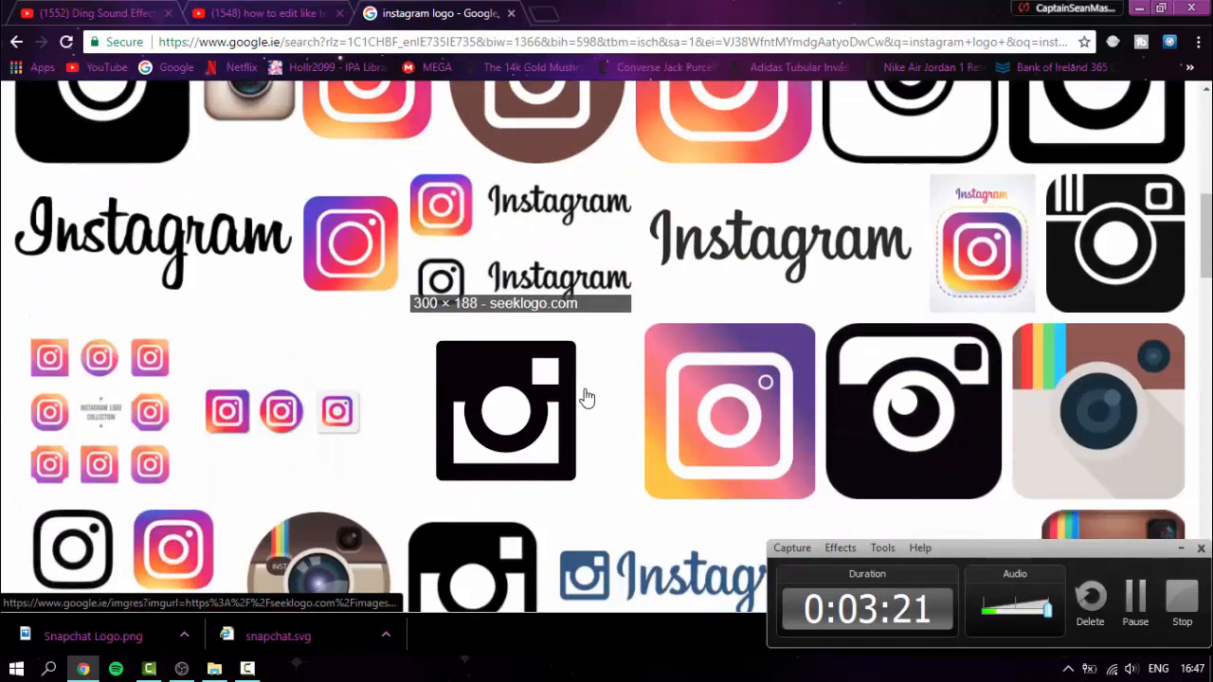
scroll(585, 399, down, 4)
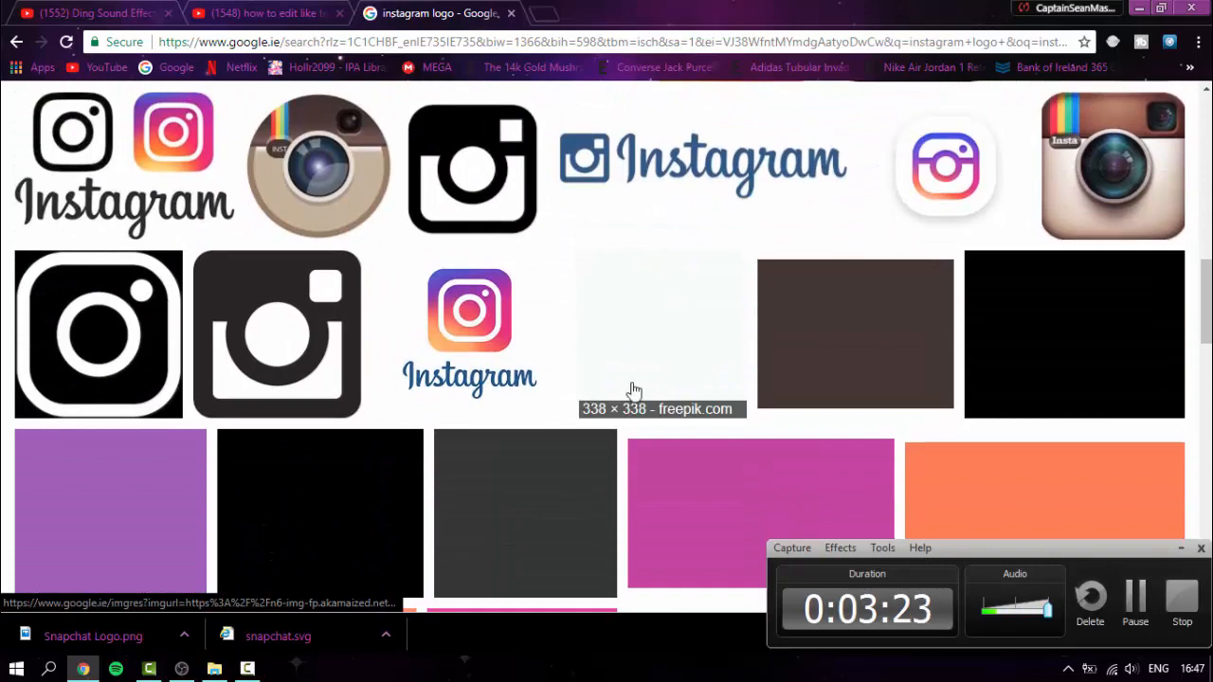
scroll(782, 382, down, 2)
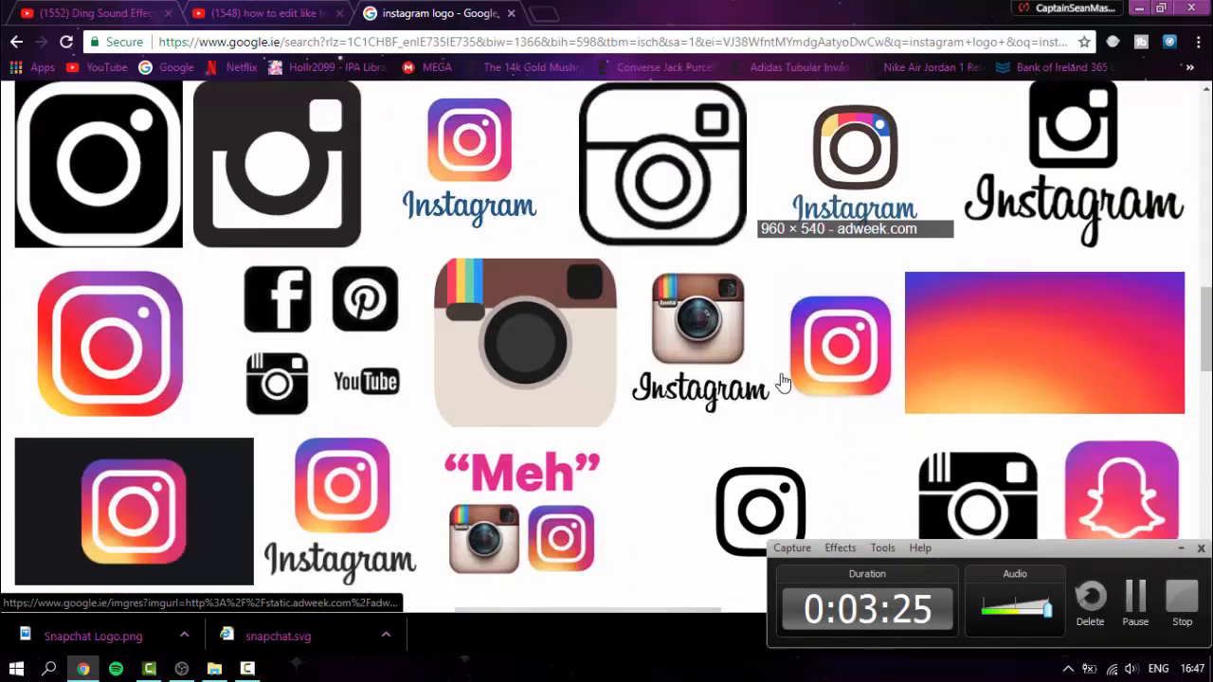
scroll(530, 382, down, 3)
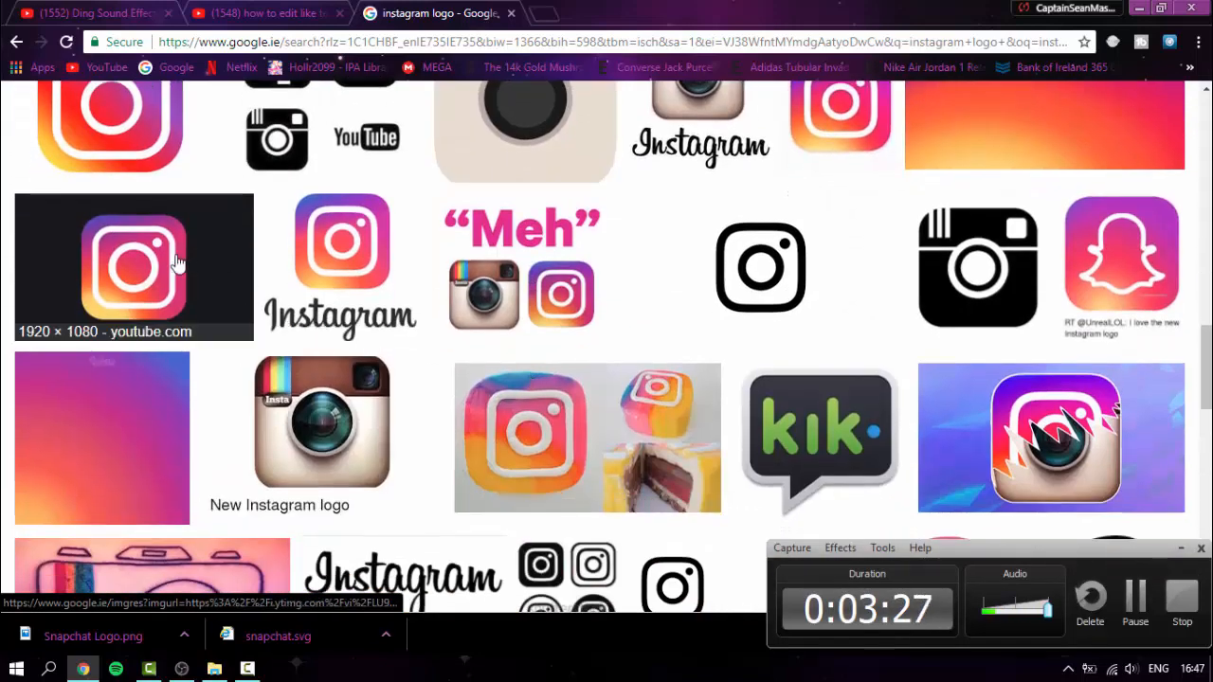
click(176, 263)
right_click(327, 409)
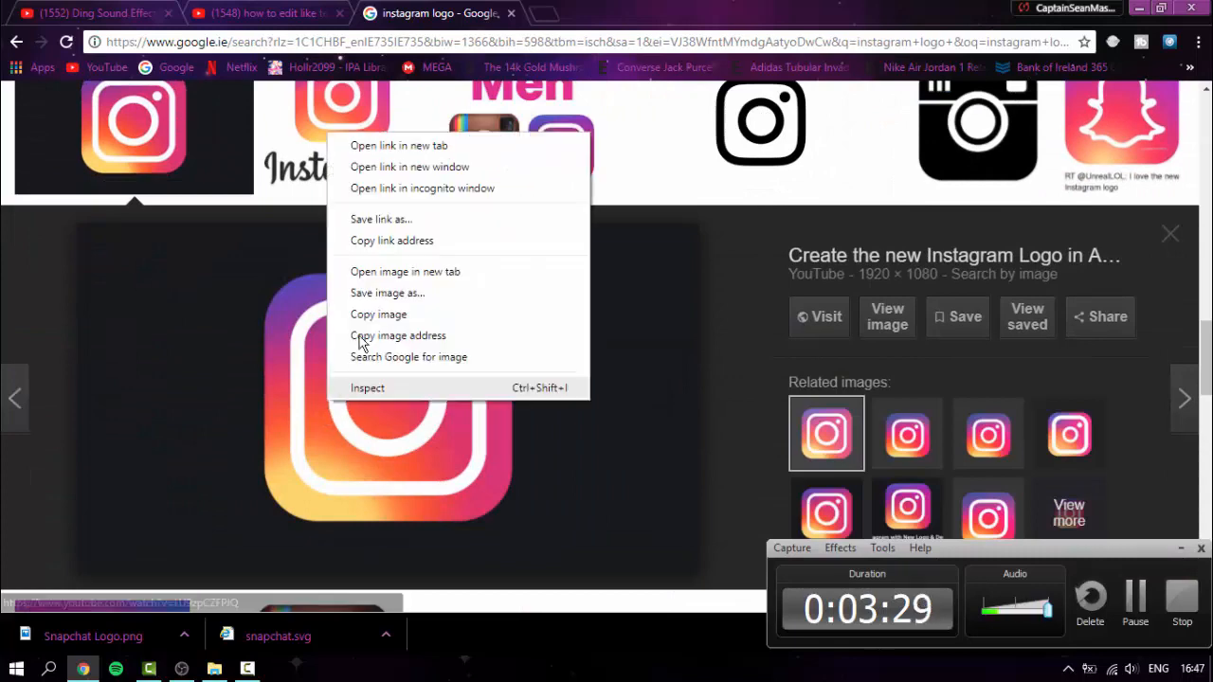
click(387, 299)
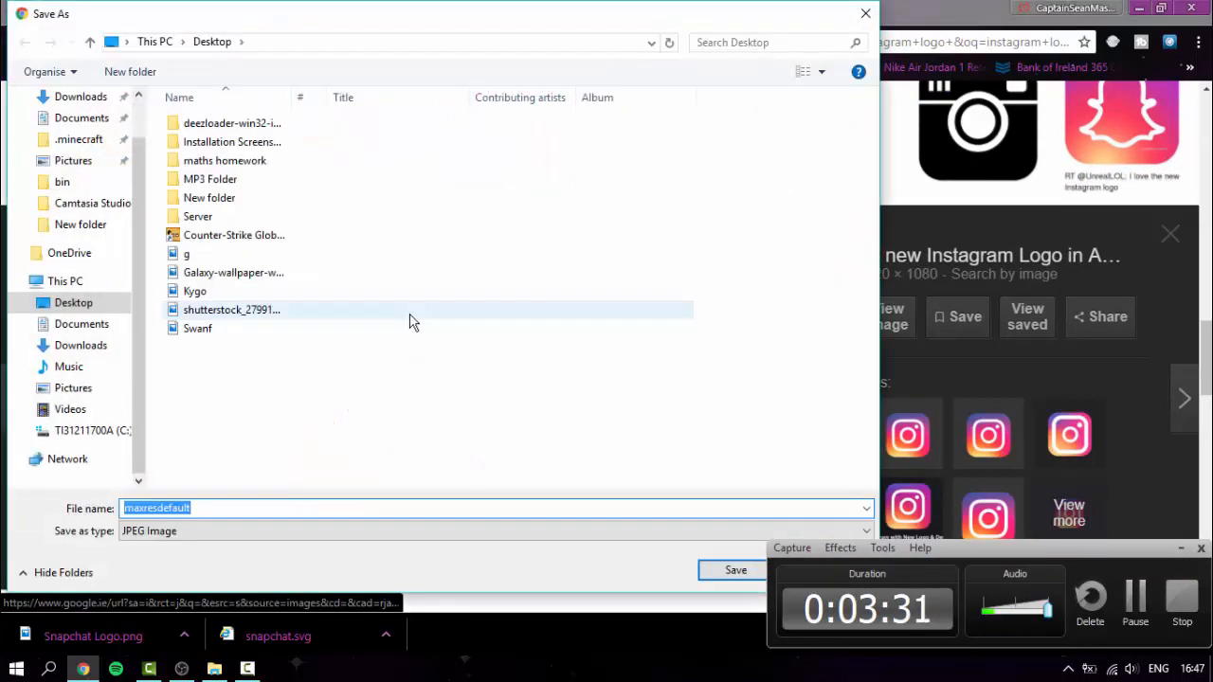
key(Escape)
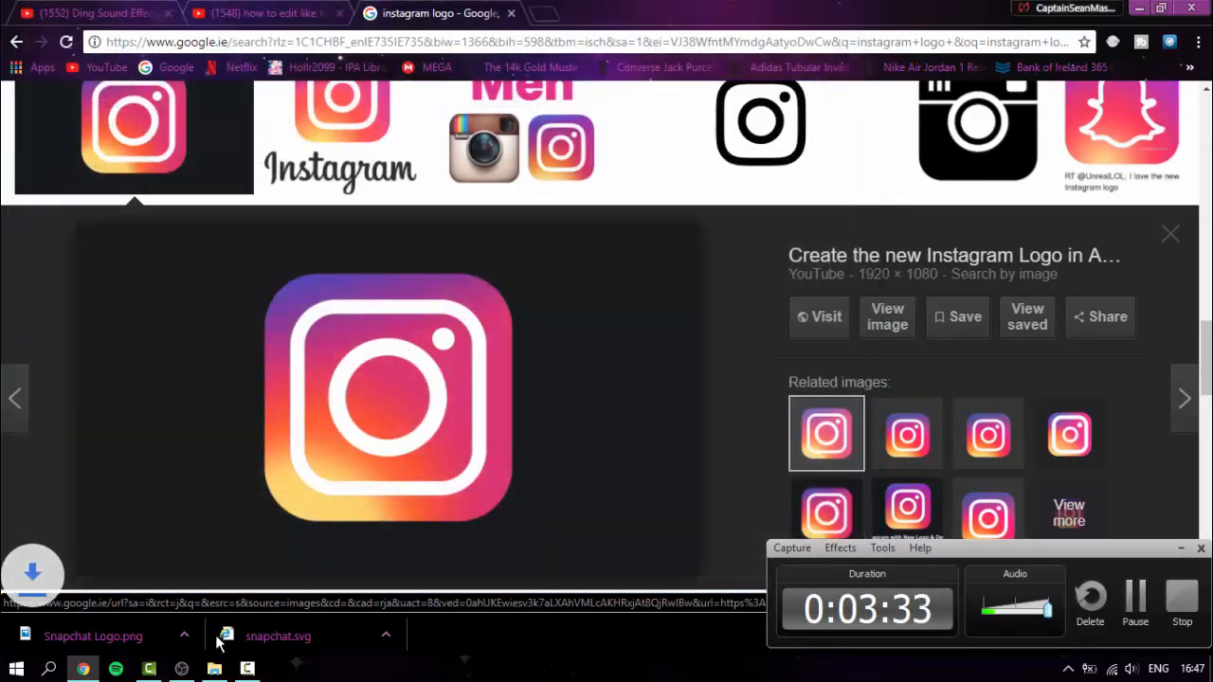
- Import maxresdefault.jpg into Camtasia Studio and place it on a new Track 5 above the second ding, starting at 0:00:04;29
click(148, 668)
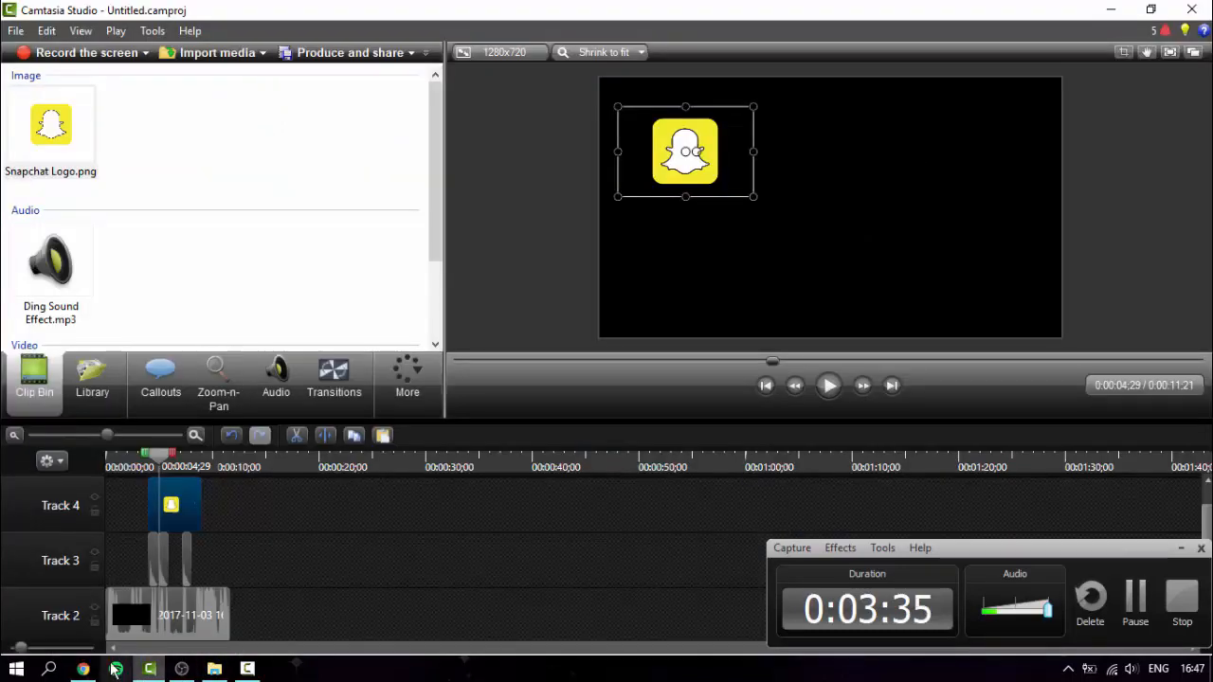
click(83, 669)
drag(95, 634, 239, 532)
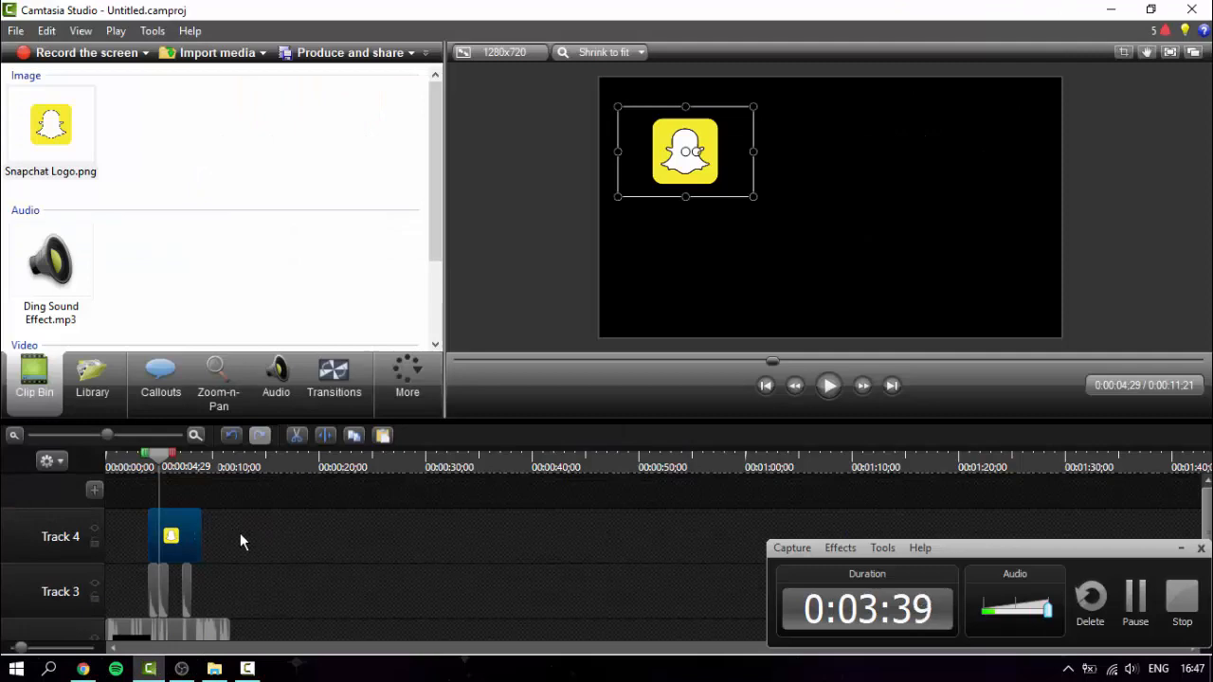
click(83, 669)
drag(89, 636, 220, 274)
drag(69, 123, 159, 490)
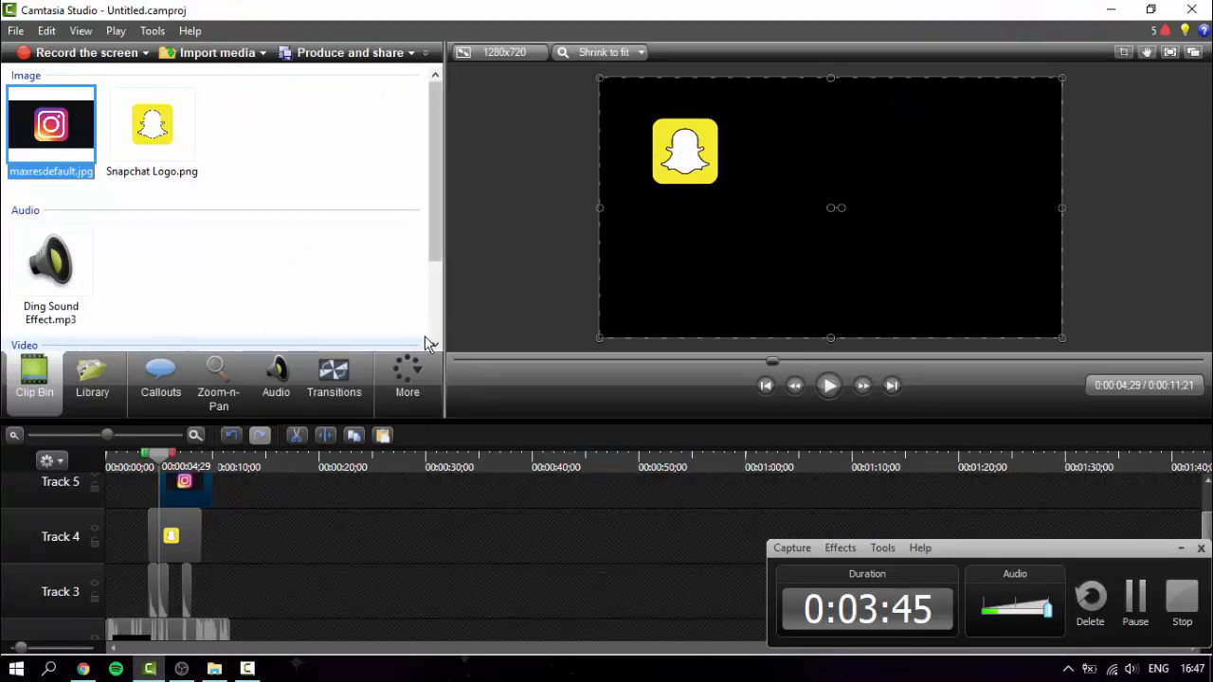
- Shrink the Instagram image to under a third of its size in the canvas's lower middle and play the timeline to 0:00:07;04
click(738, 209)
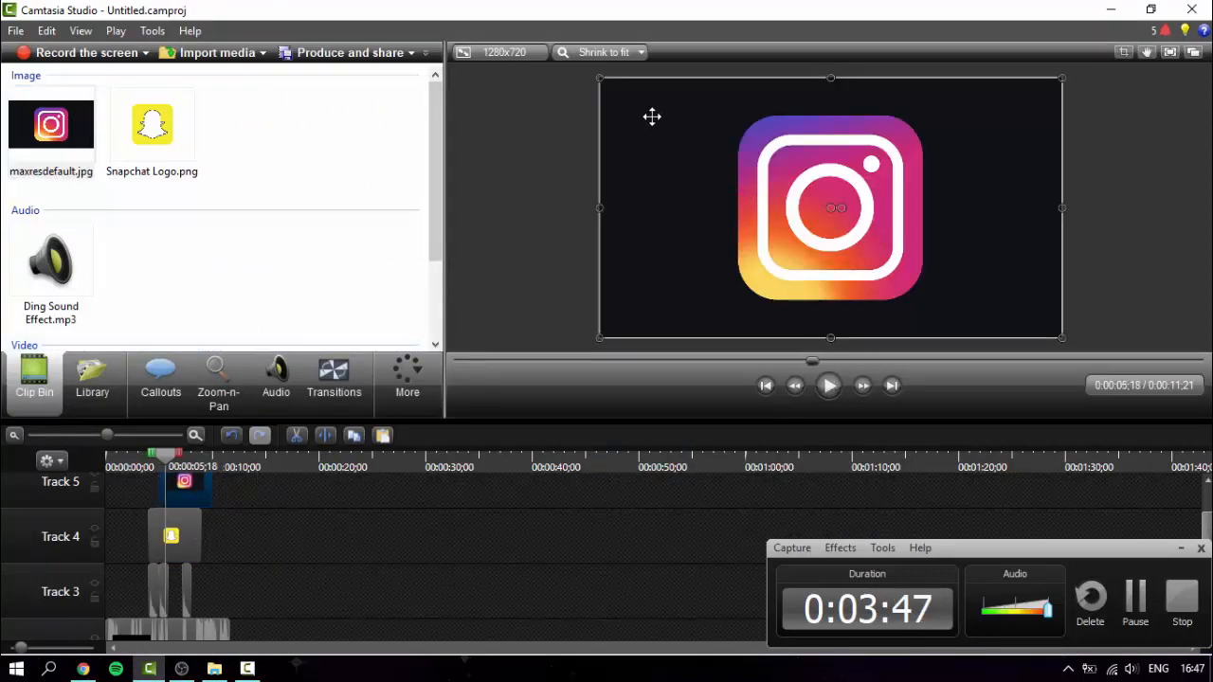
drag(600, 78, 757, 271)
key(space)
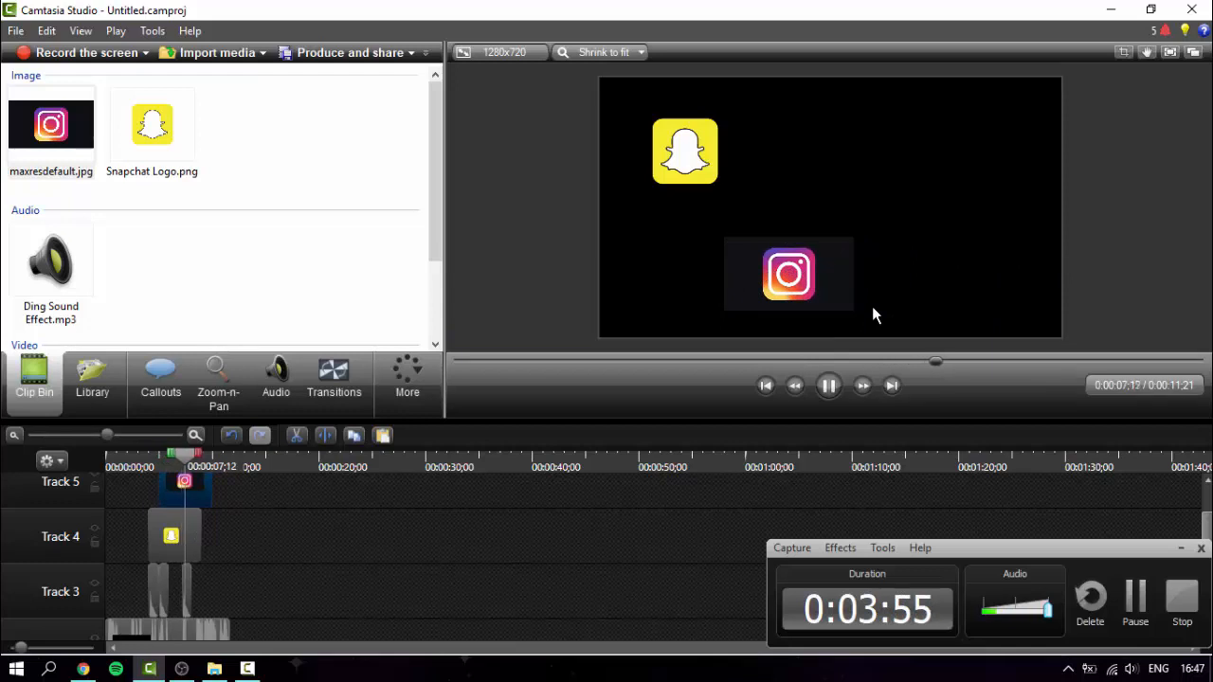
key(space)
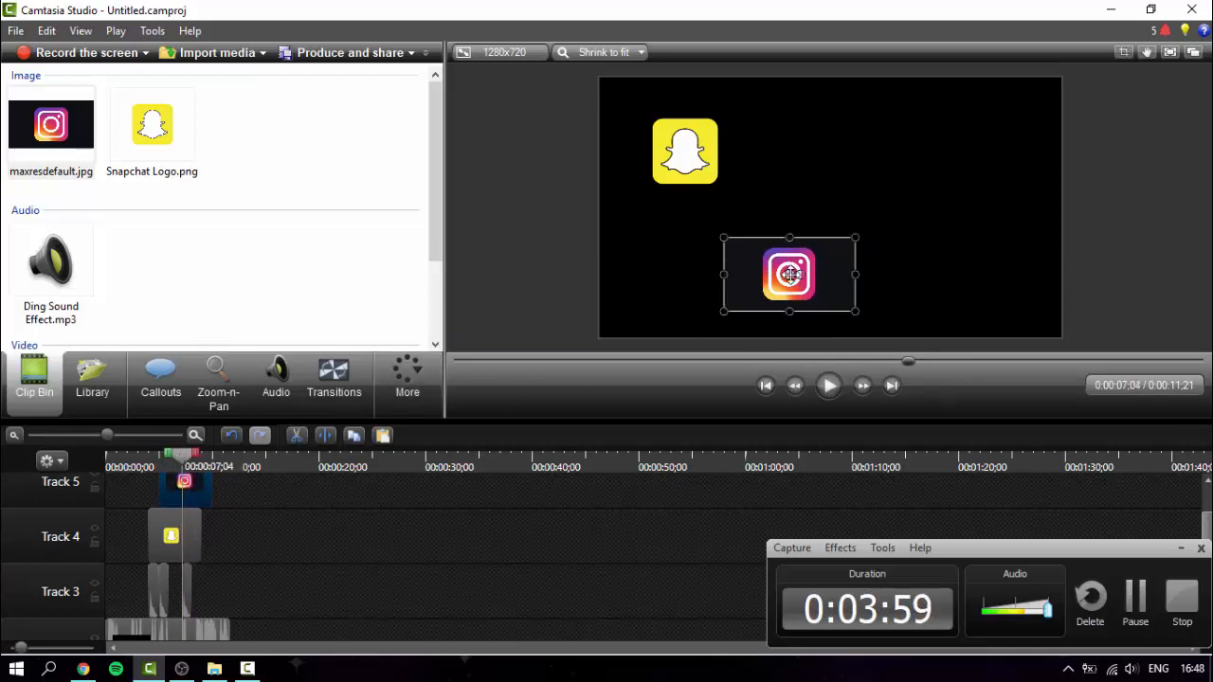
- Delete the dark-background Instagram image from Track 5 and remove maxresdefault.jpg from the project's media
key(Delete)
click(35, 125)
key(Delete)
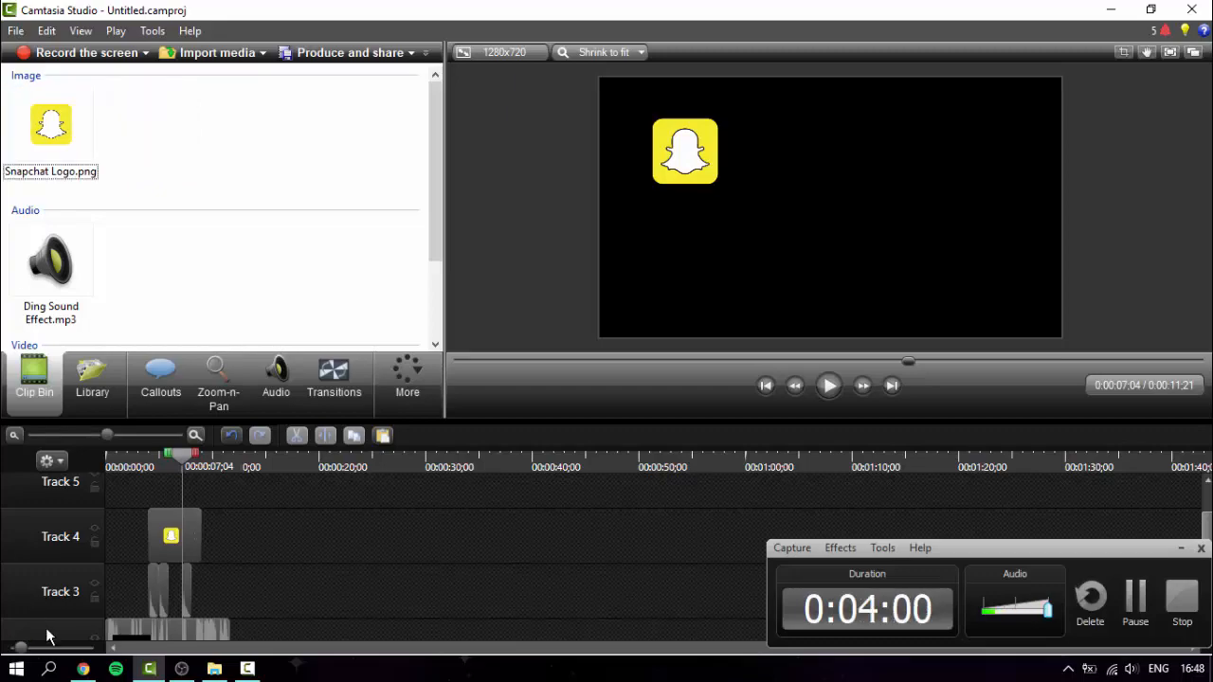
- Switch to Chrome and look through the Instagram logo image results for one without a dark background
click(82, 669)
scroll(471, 369, down, 10)
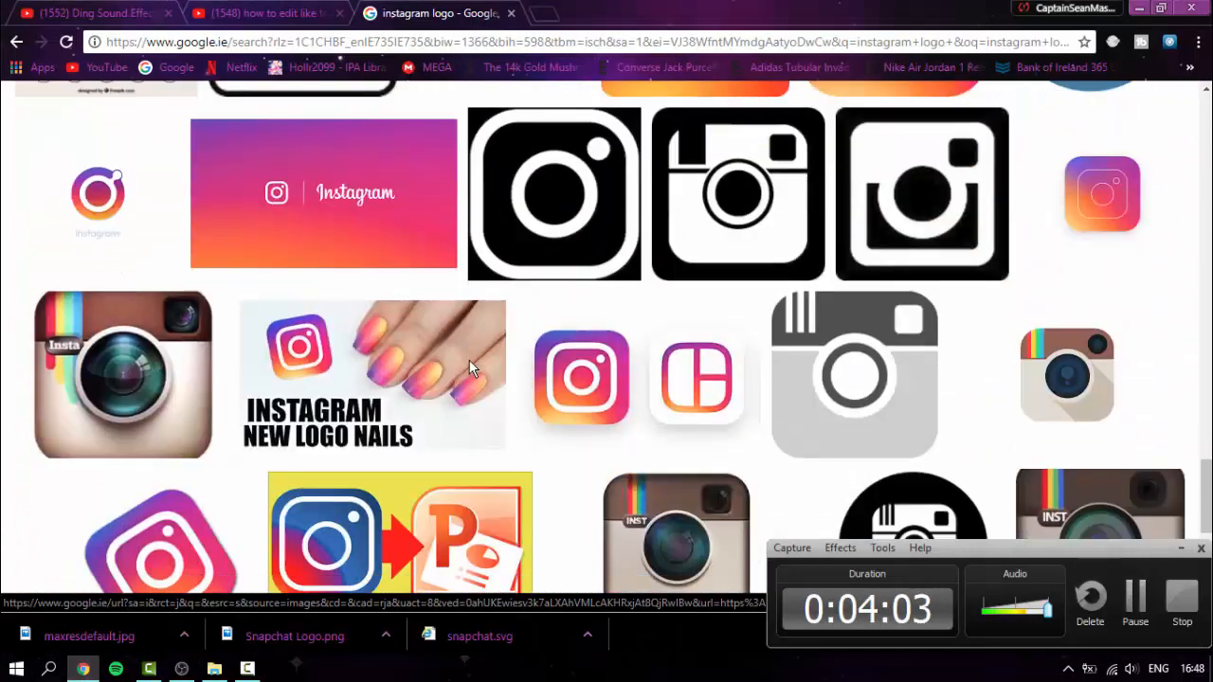
scroll(469, 364, down, 10)
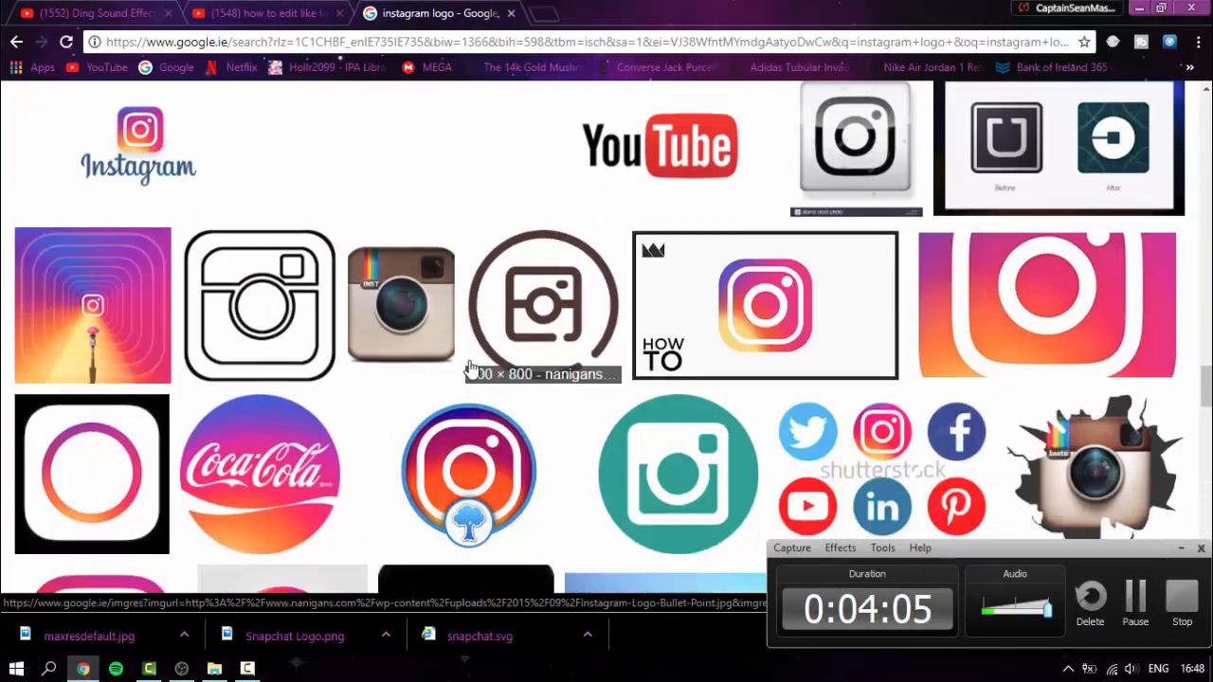
scroll(471, 369, down, 10)
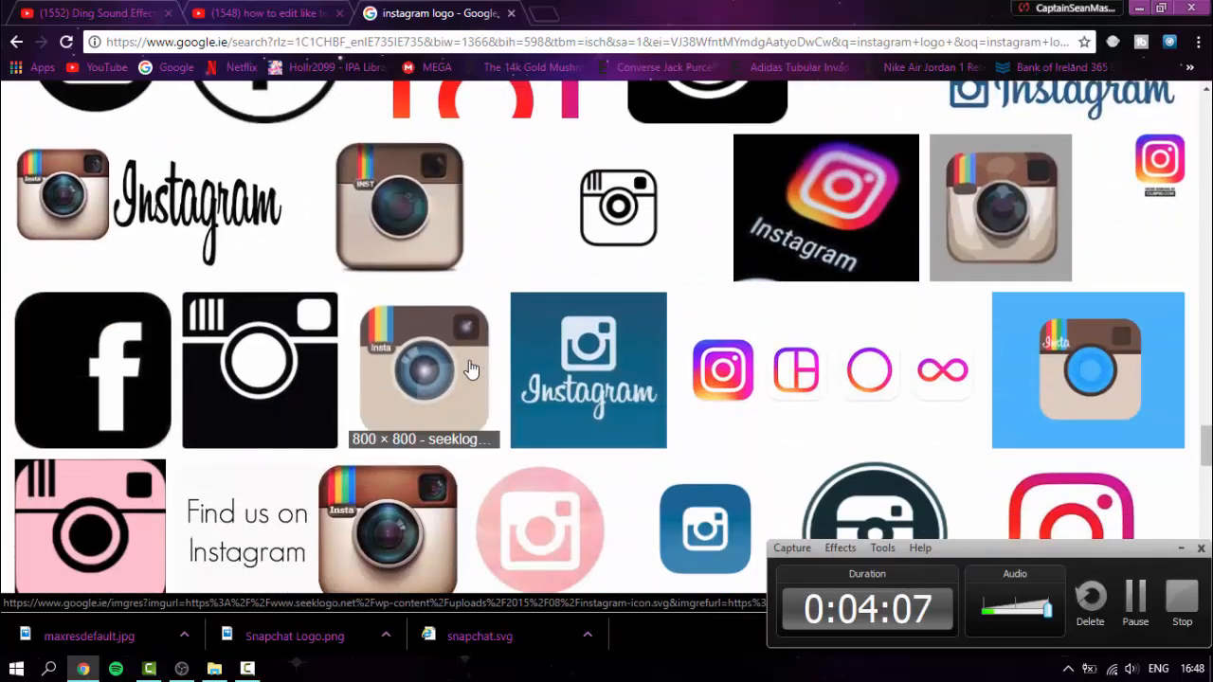
scroll(471, 369, down, 10)
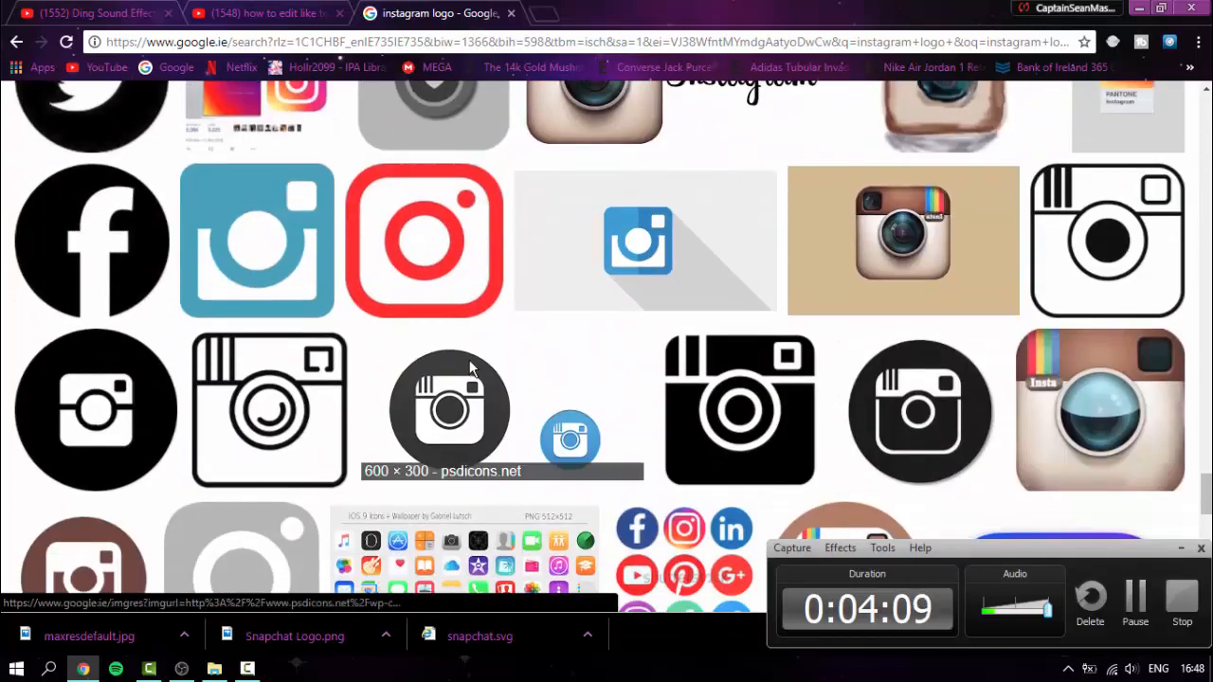
scroll(471, 369, down, 15)
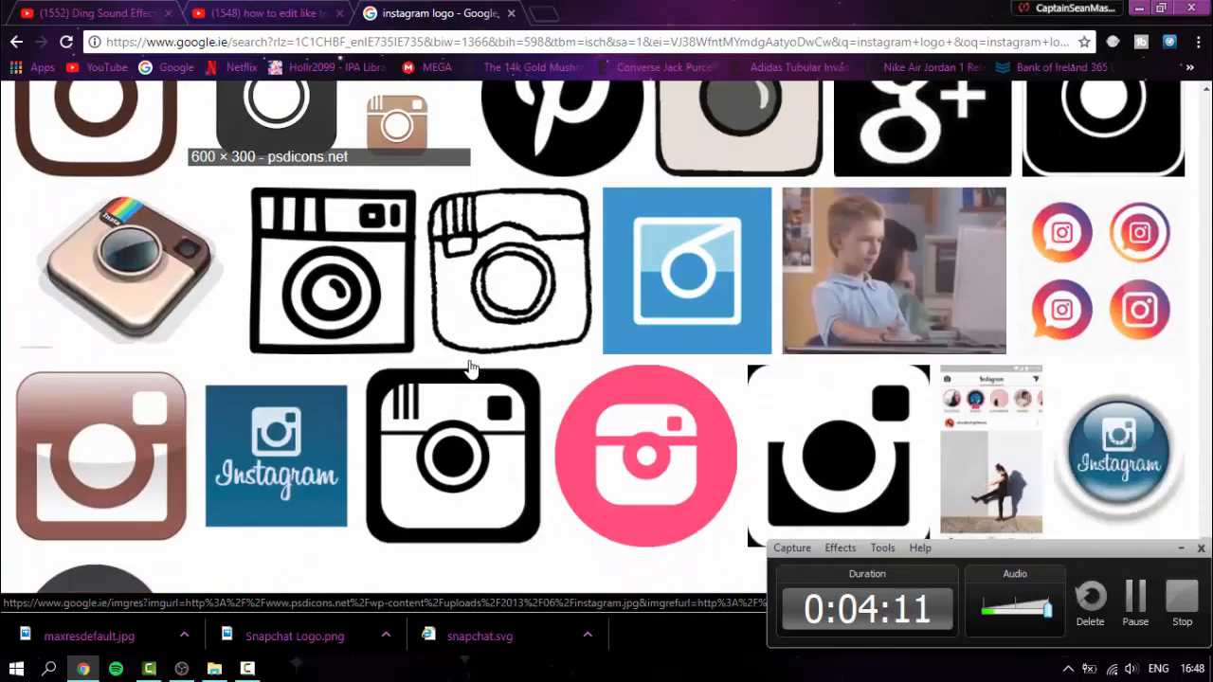
scroll(471, 368, down, 1)
scroll(471, 368, down, 5)
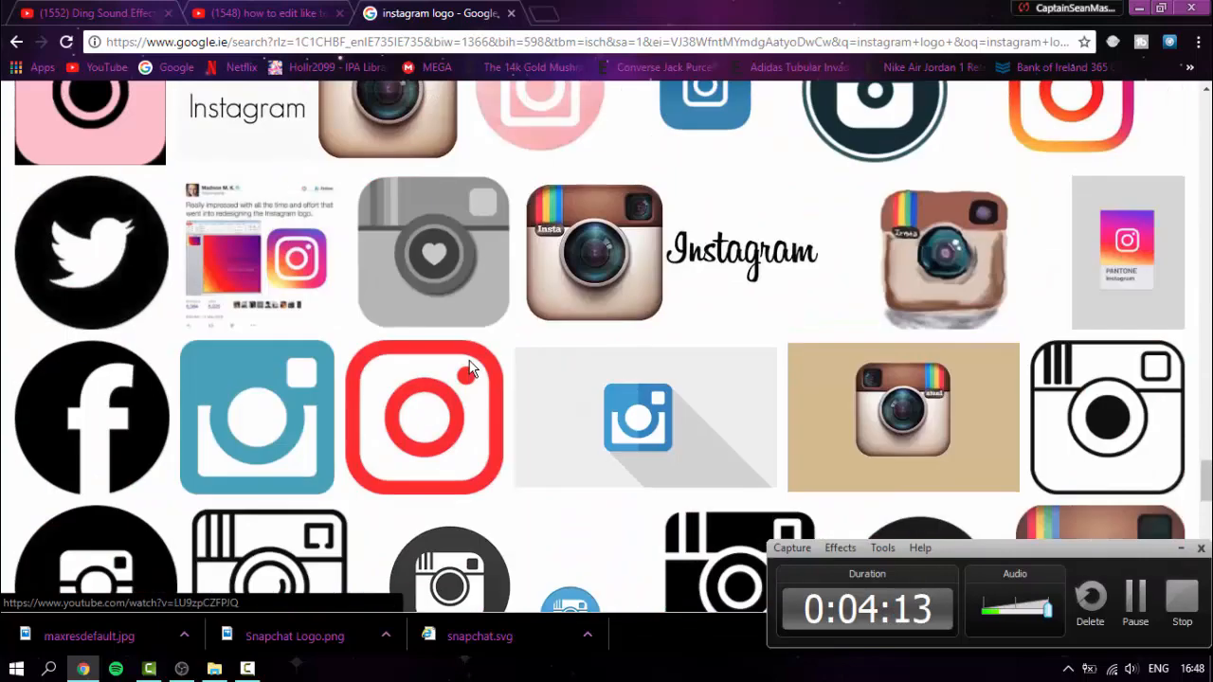
click(635, 500)
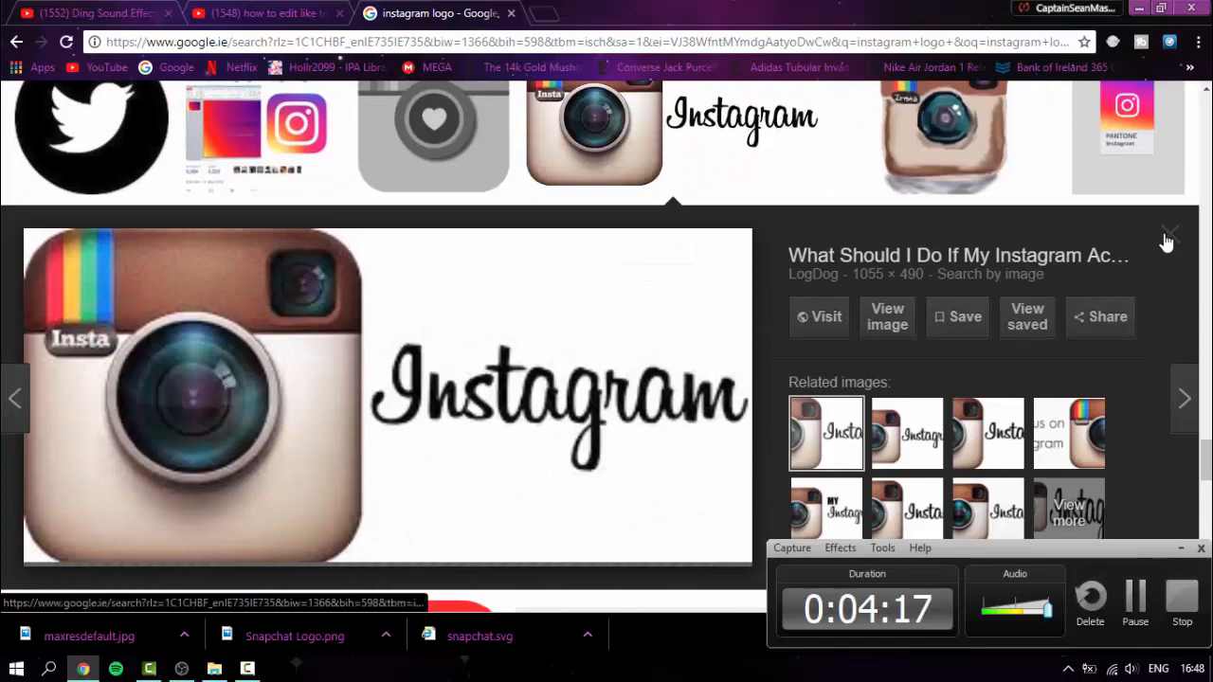
click(1167, 237)
scroll(1042, 322, down, 6)
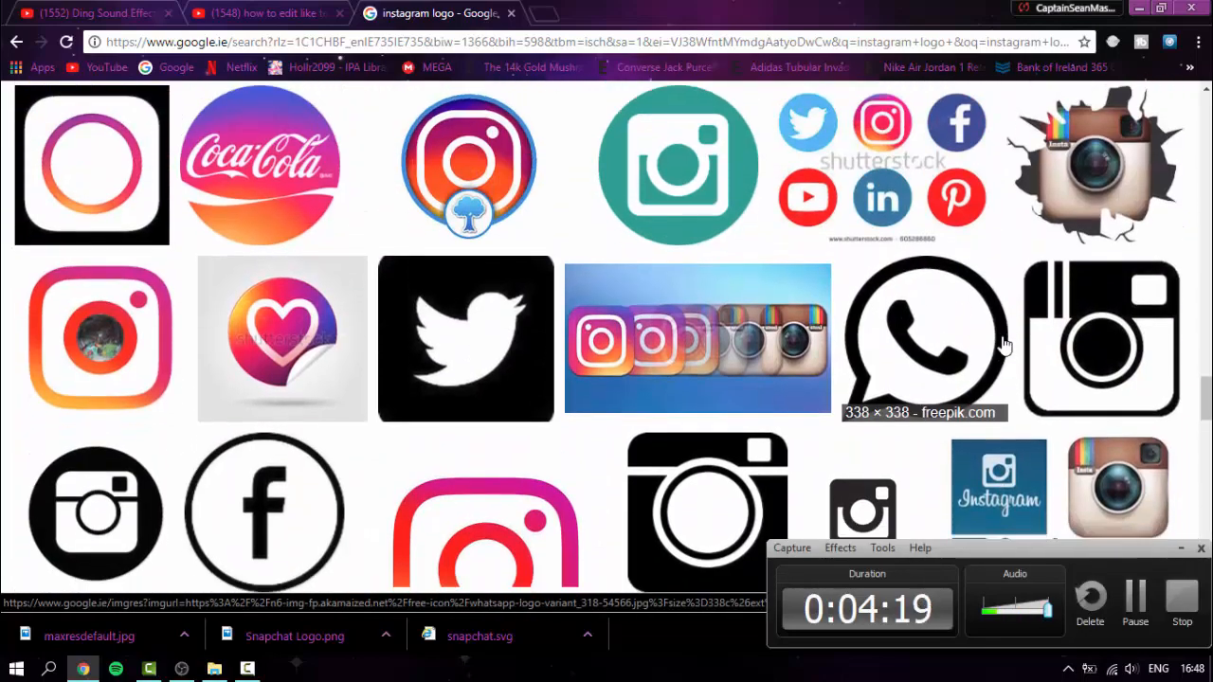
scroll(908, 371, down, 4)
scroll(886, 329, up, 2)
scroll(886, 329, down, 10)
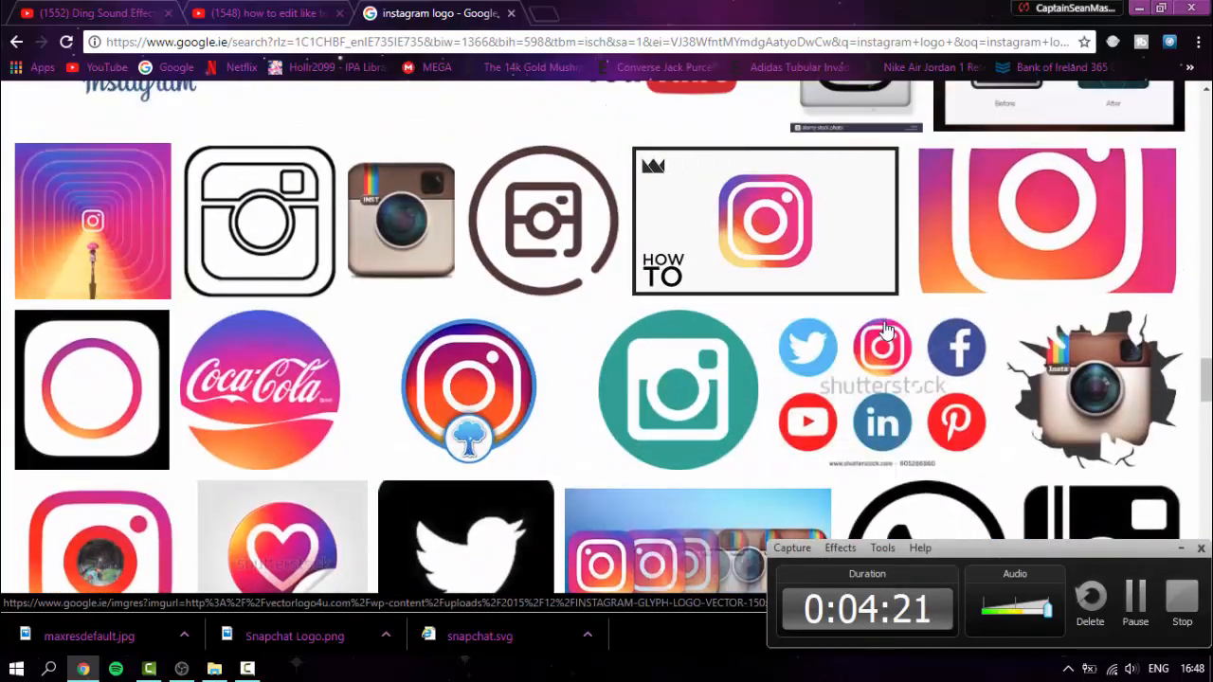
scroll(886, 329, up, 2)
scroll(887, 329, up, 4)
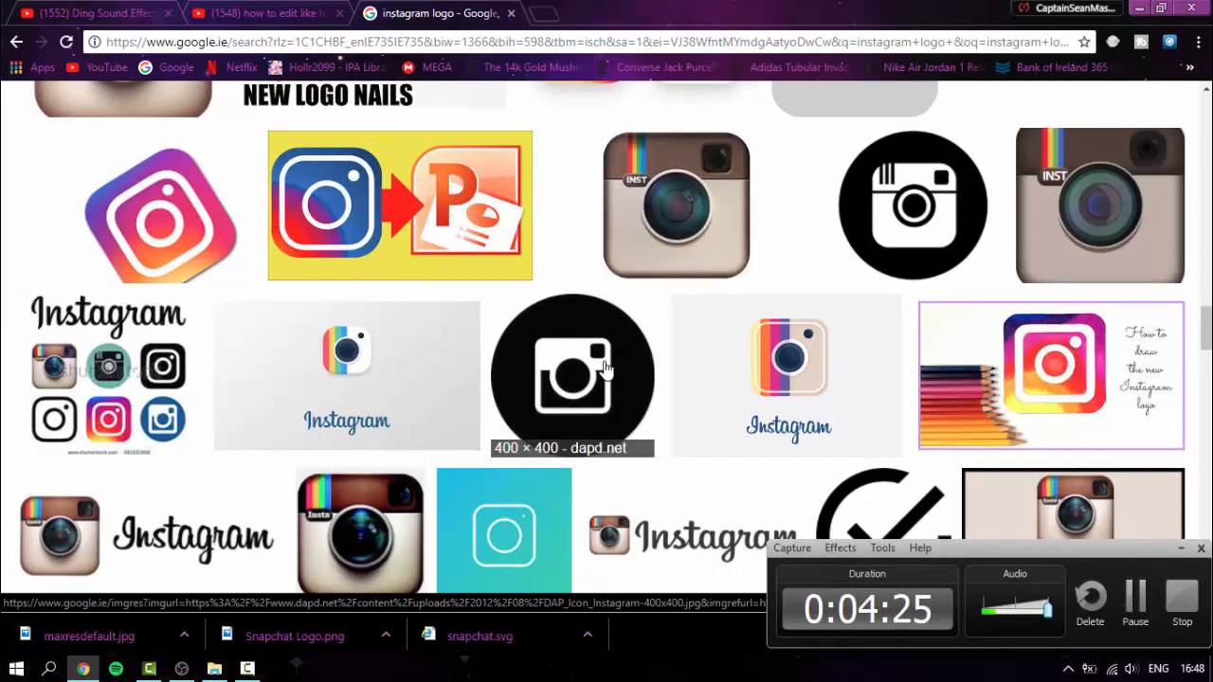
scroll(607, 367, up, 6)
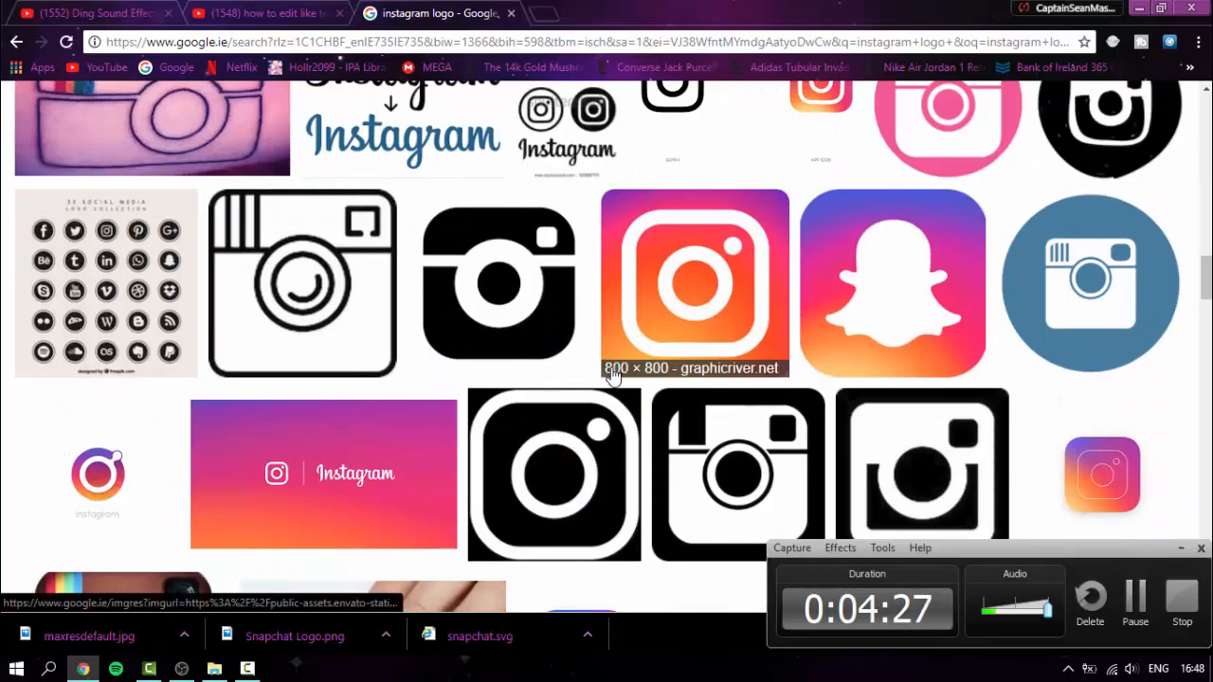
scroll(612, 374, up, 8)
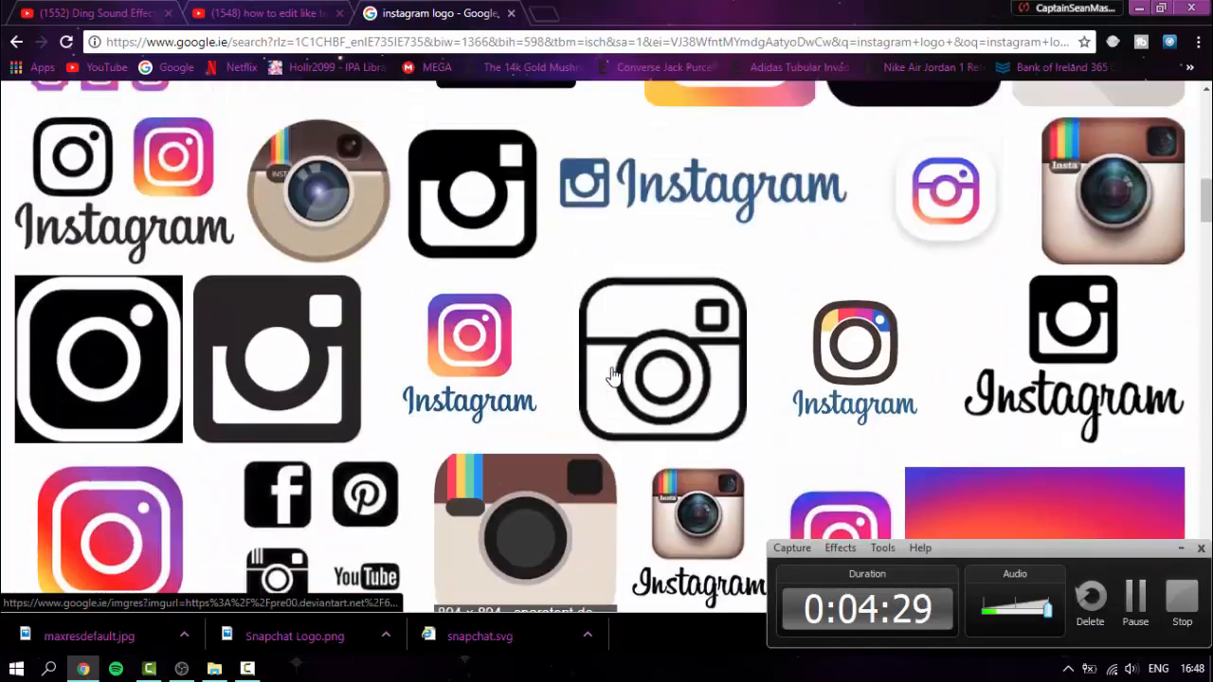
scroll(611, 374, up, 8)
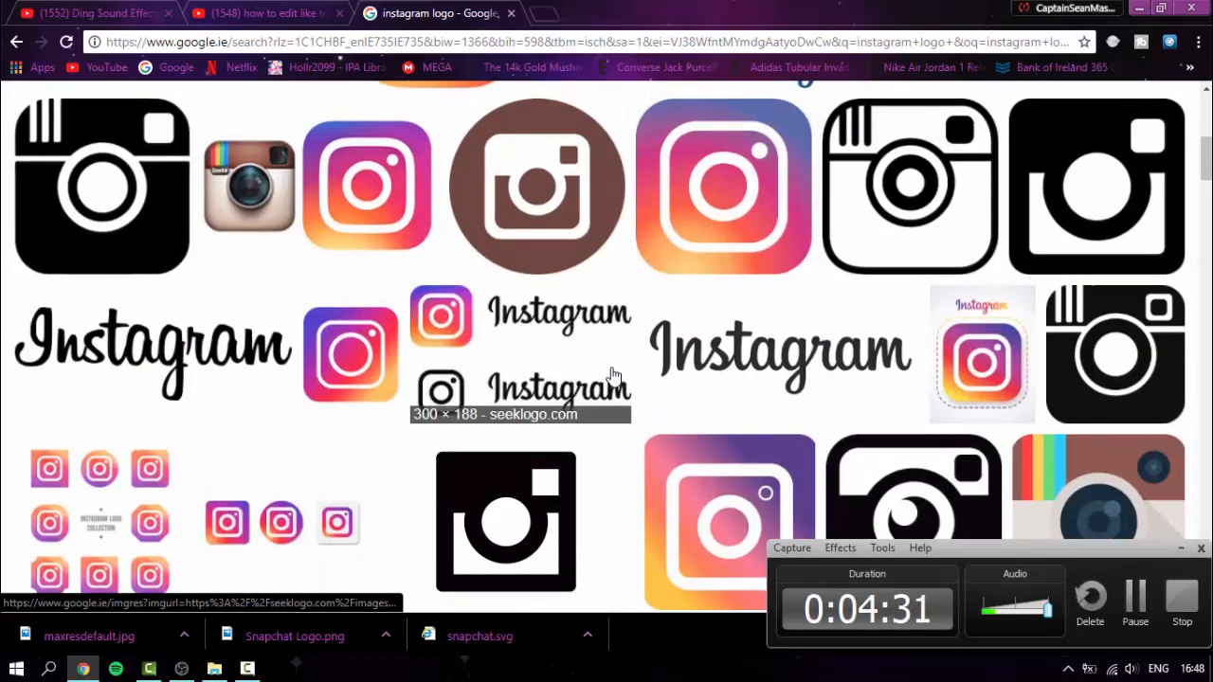
scroll(615, 373, up, 3)
- Open the preview of the 1024 × 1024 gradient Instagram logo from Cycling Action Network and copy the image
click(683, 362)
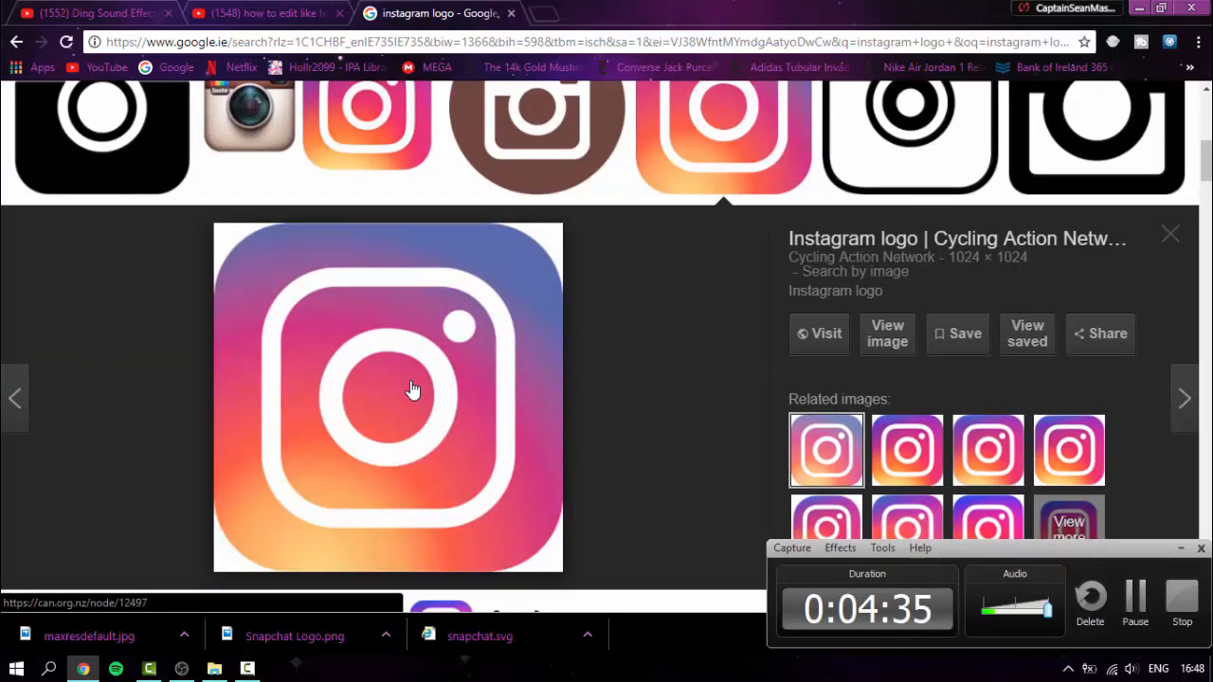
right_click(412, 391)
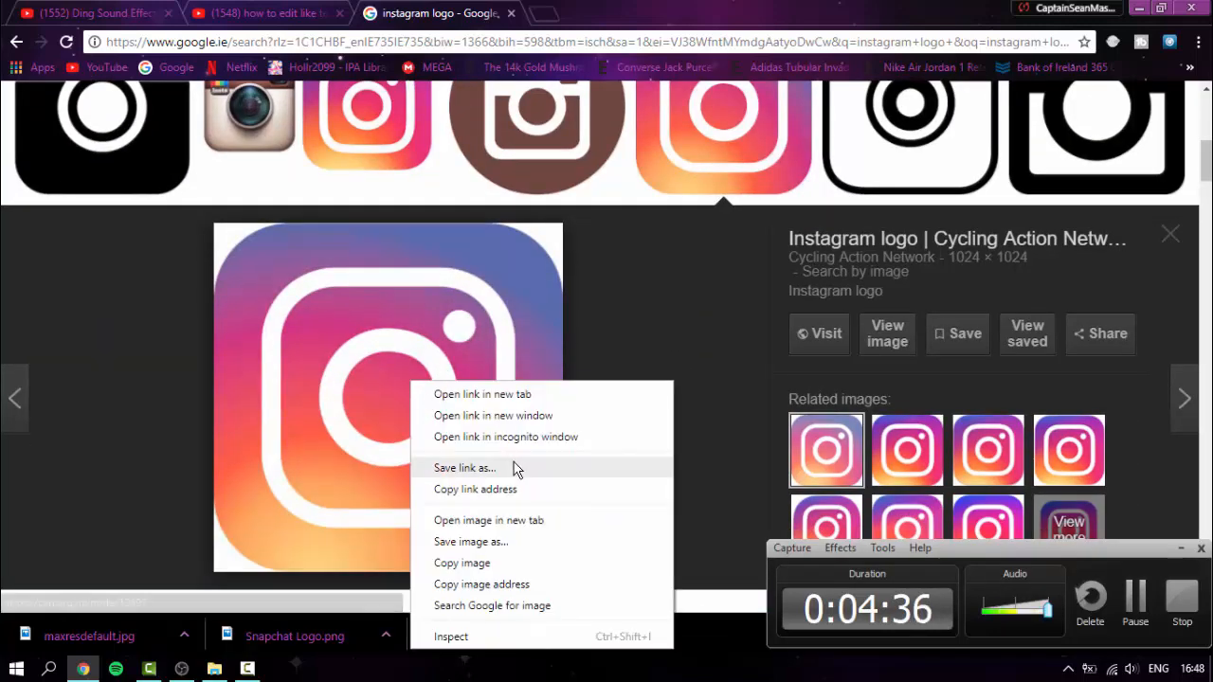
click(476, 560)
click(149, 668)
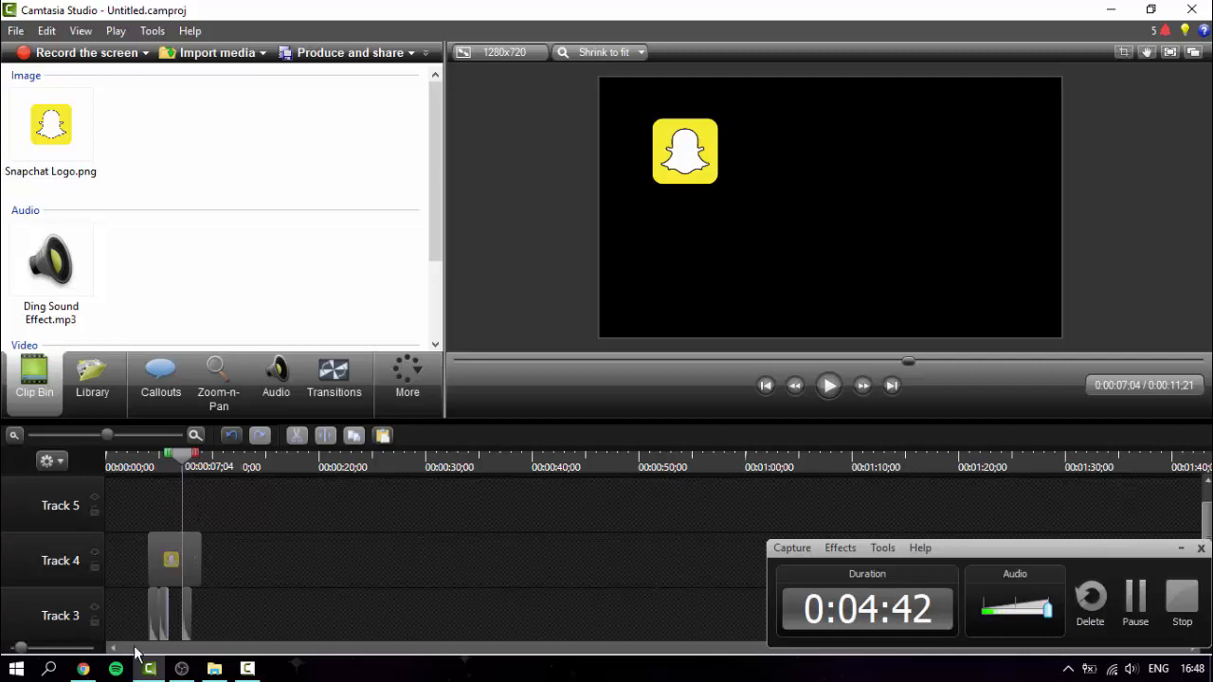
click(83, 669)
- Save the previewed logo to the Desktop as a PNG image named "instagram logo" and import it into Camtasia Studio's media
right_click(250, 201)
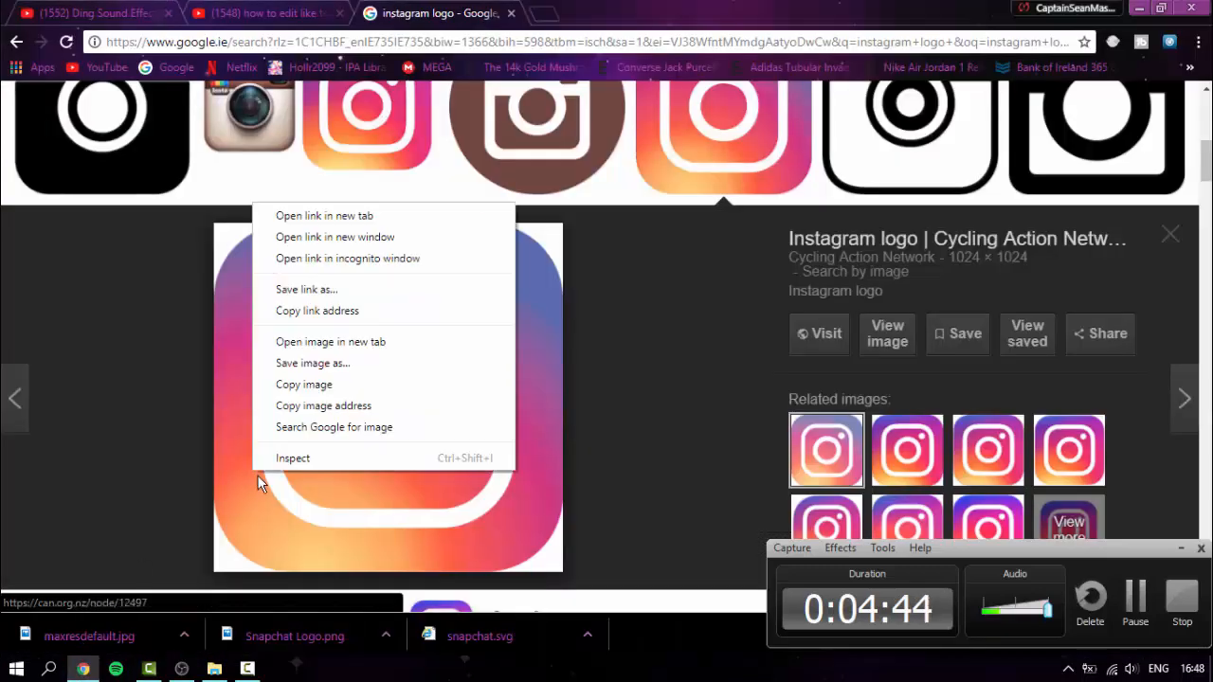
click(327, 365)
text(la)
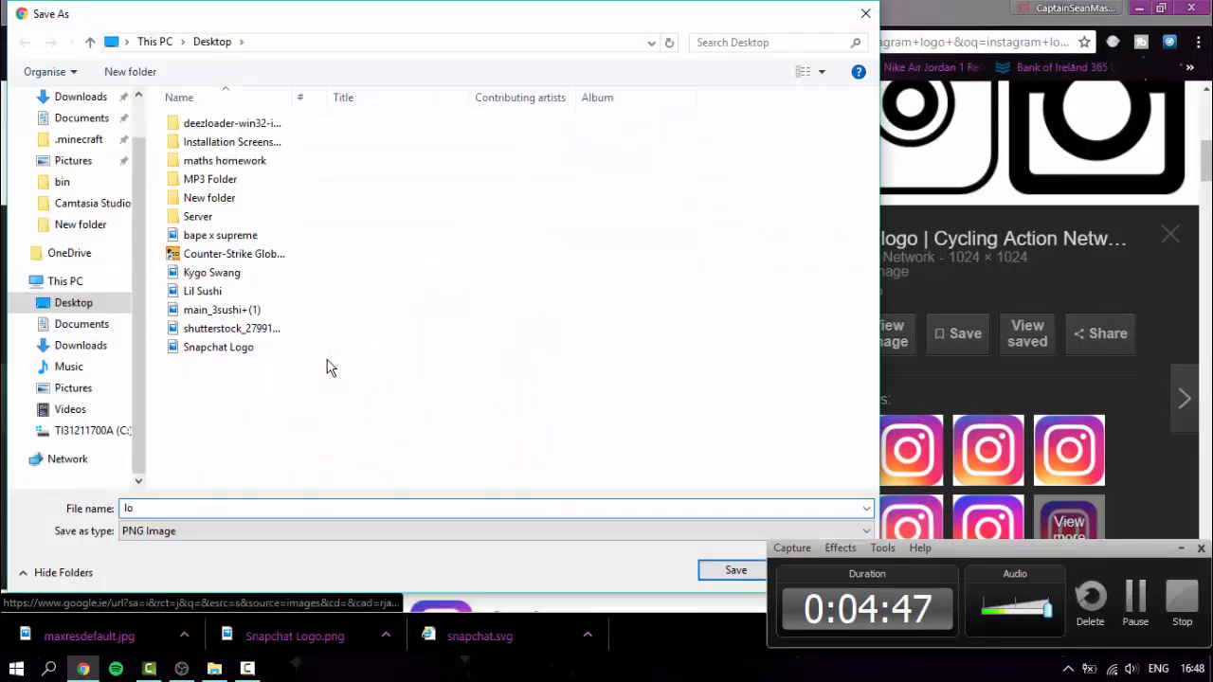
key(BackSpace)
key(BackSpace)
text(insta)
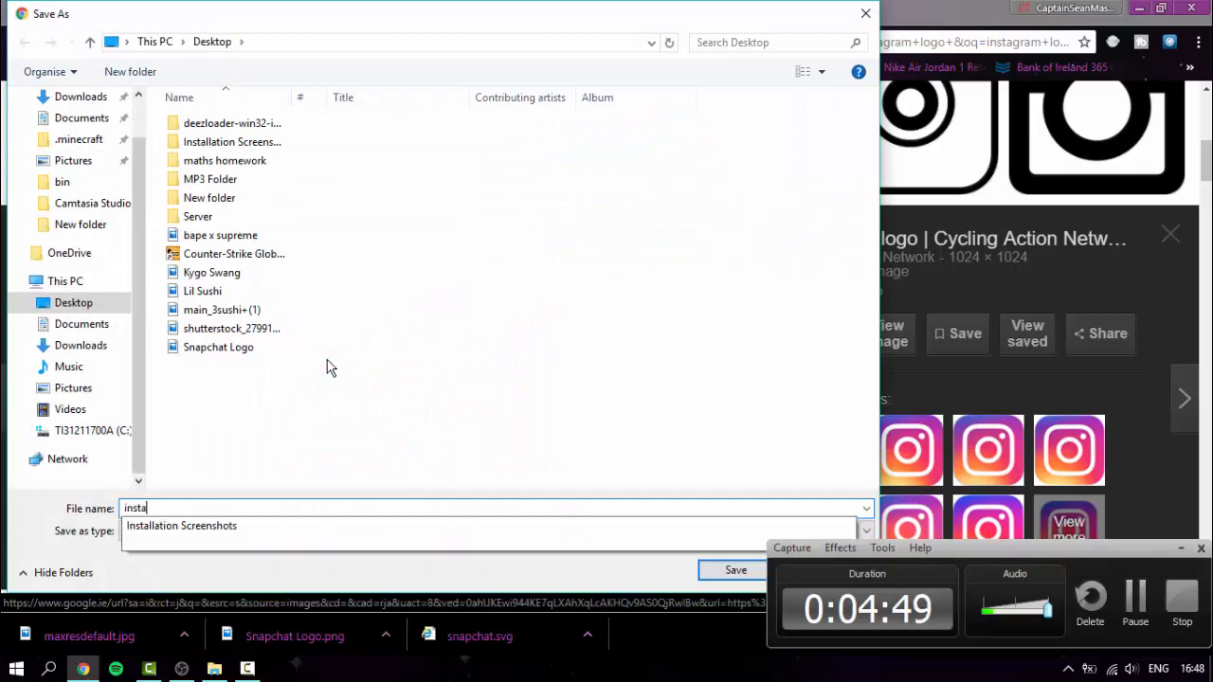
text(gram logo)
key(Return)
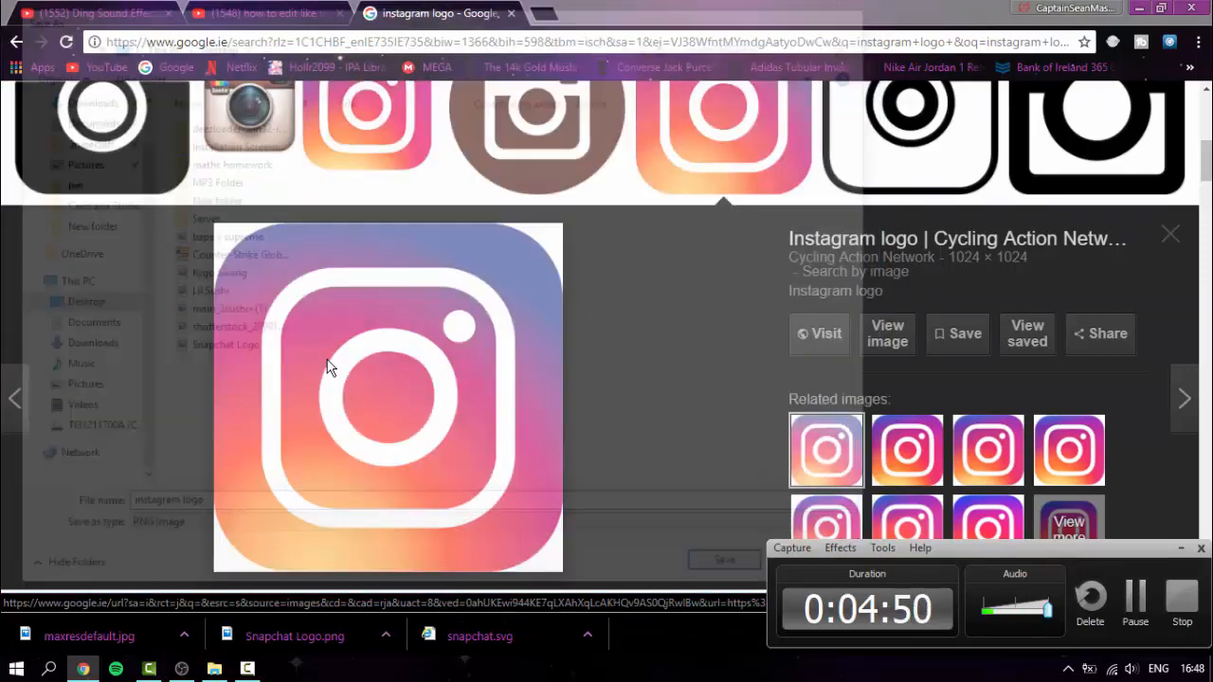
drag(104, 641, 182, 253)
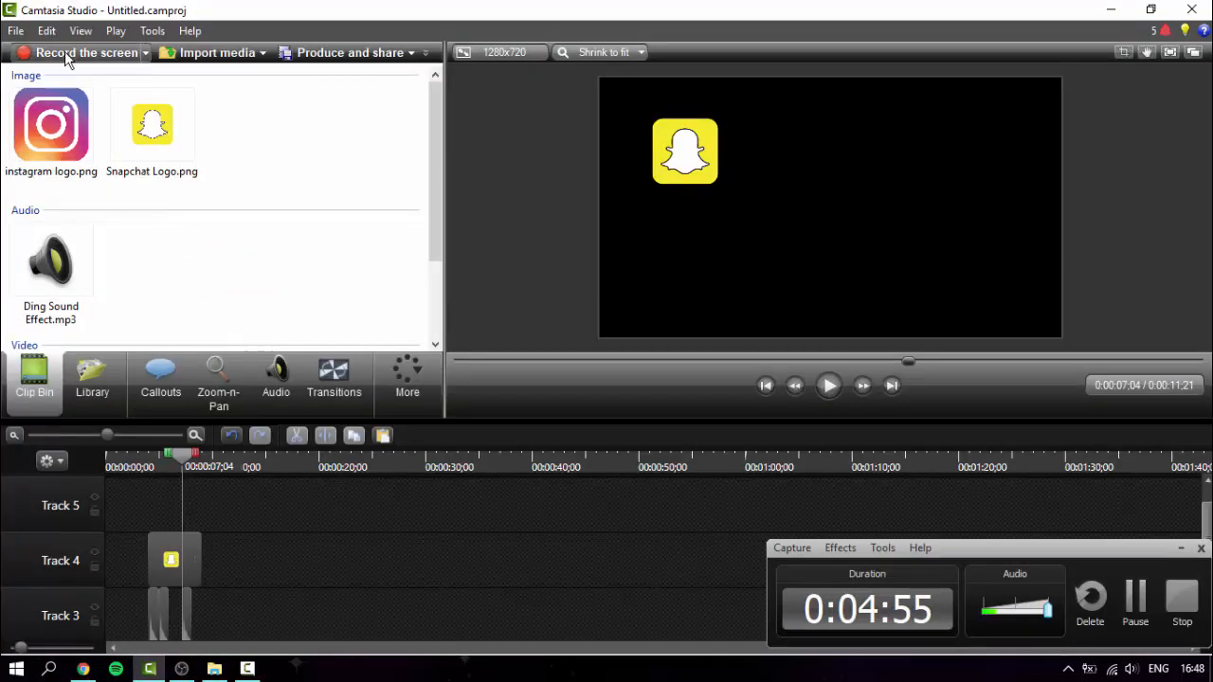
- Place instagram logo.png on Track 5 at 0:00:07;04 and shrink it to a small icon near the canvas's lower centre
drag(51, 123, 180, 375)
drag(184, 514, 191, 513)
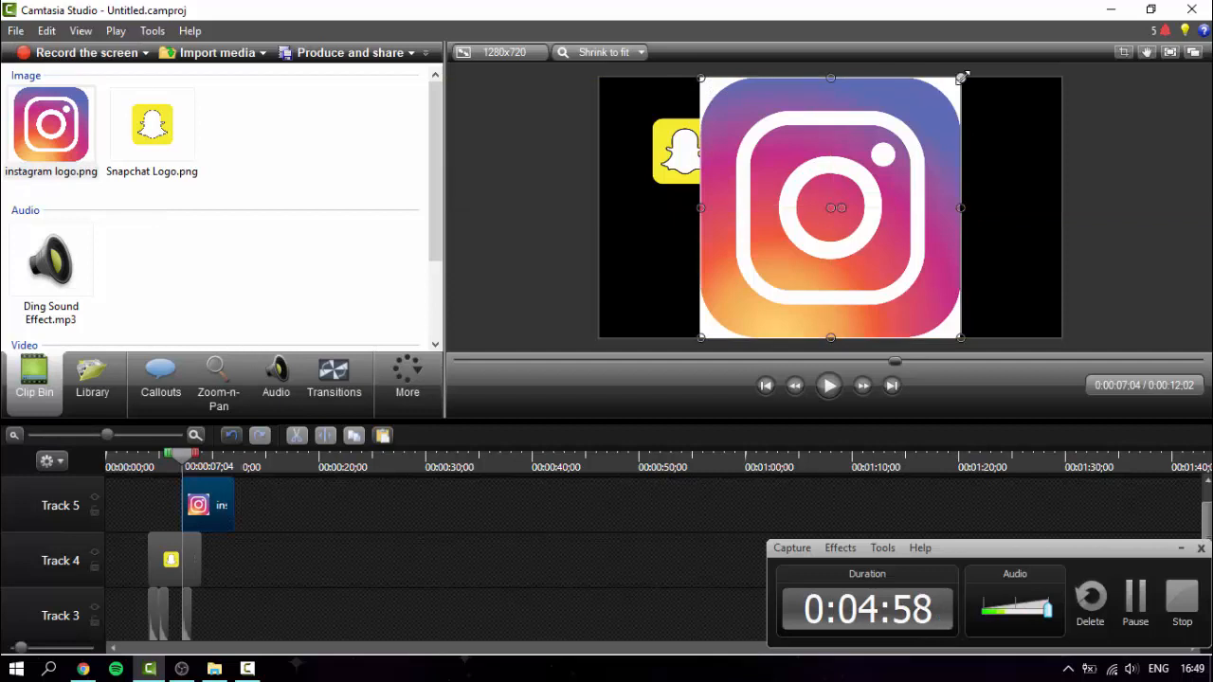
drag(960, 79, 761, 303)
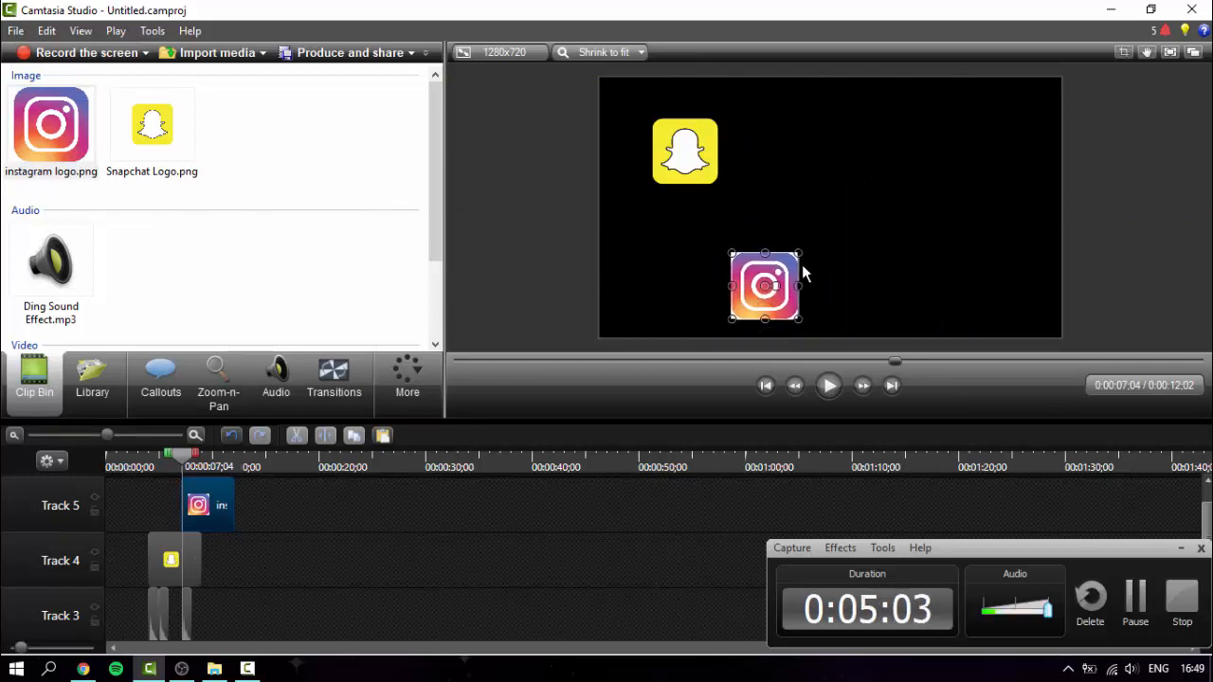
drag(796, 254, 783, 268)
- Move the Snapchat logo closer to the canvas's upper-left corner and shrink it to about the Instagram logo's size
click(679, 155)
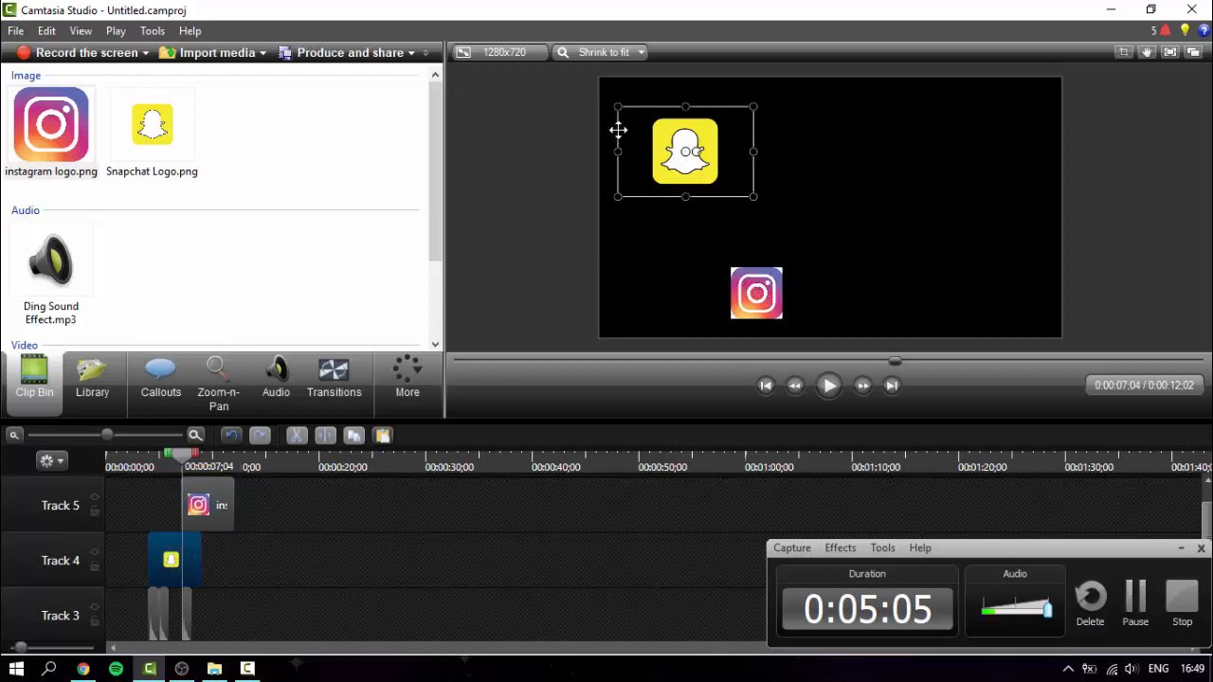
drag(676, 142, 646, 104)
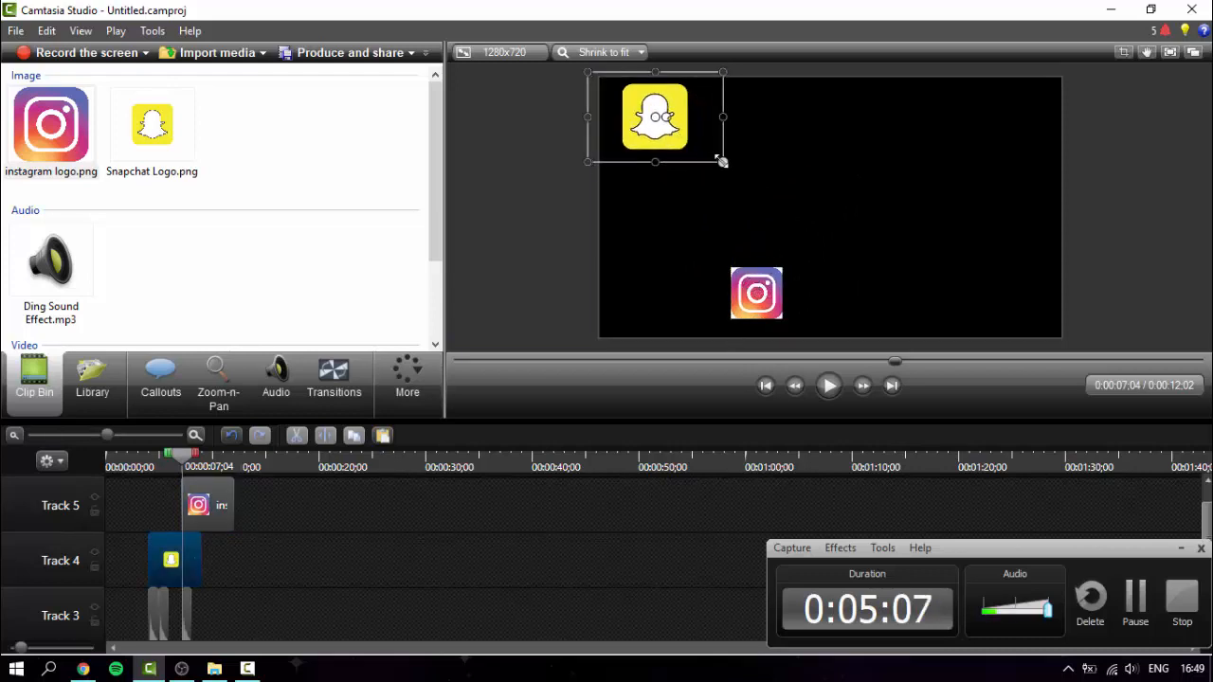
drag(721, 161, 679, 144)
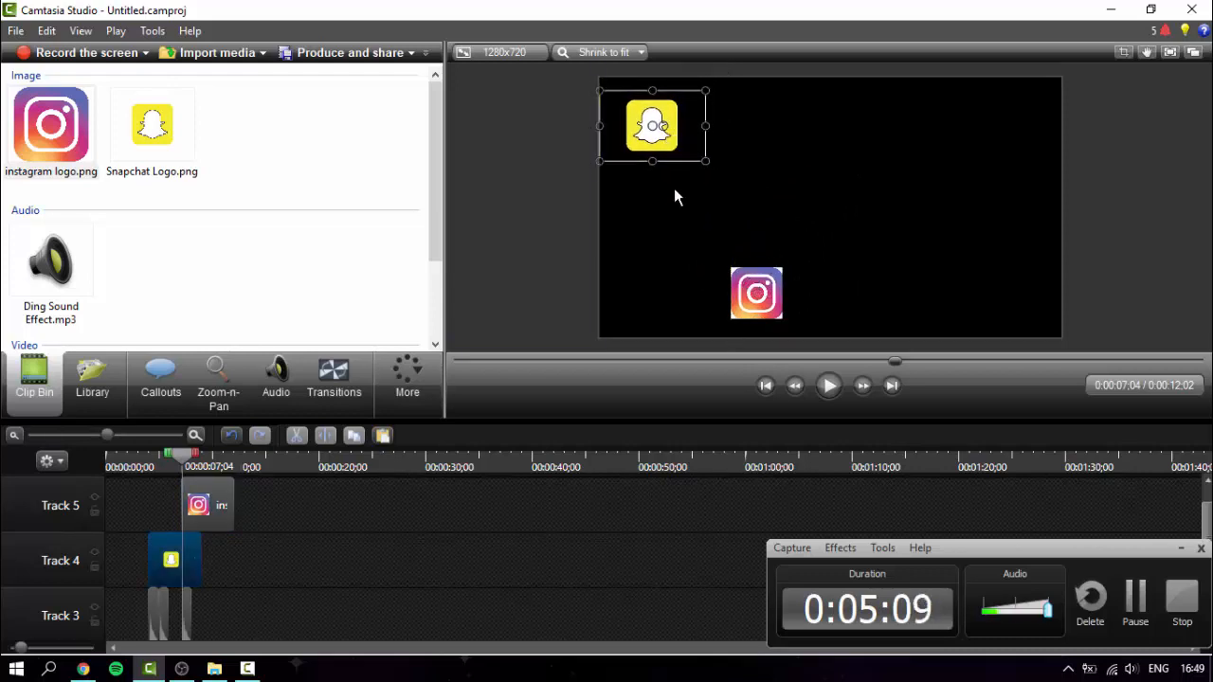
click(650, 264)
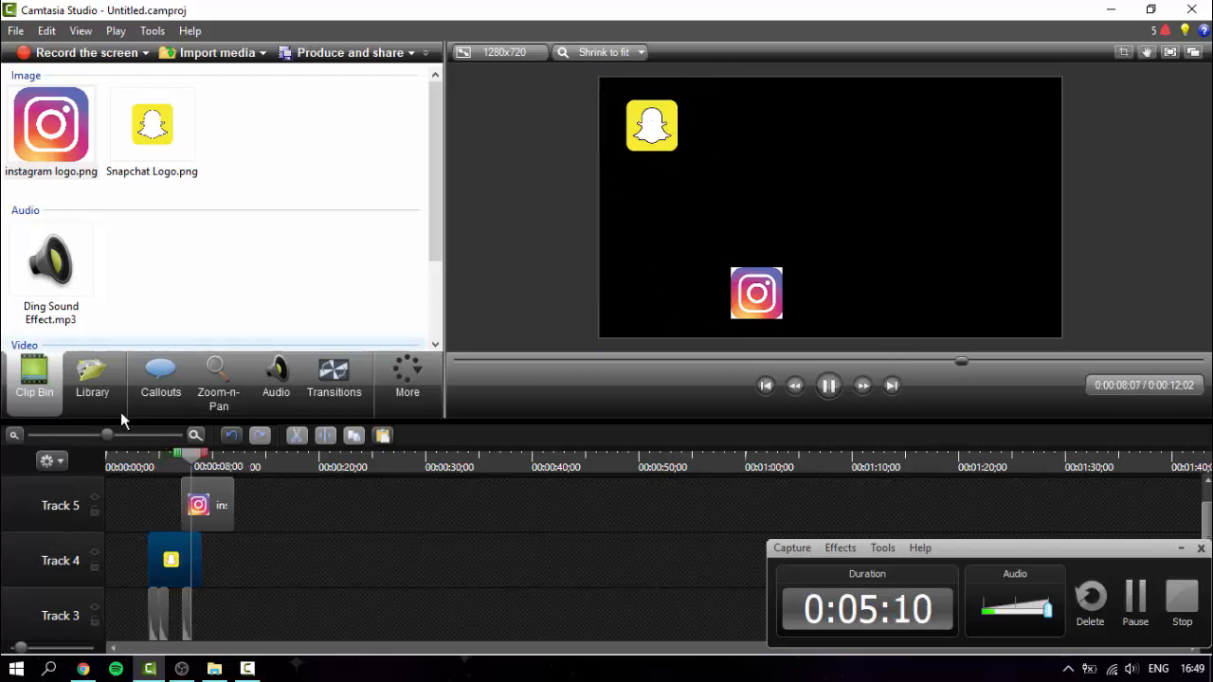
- Shift the Instagram clip on Track 5 earlier to start with Track 3's second ding, and play the project from the beginning
key(space)
drag(191, 498, 169, 500)
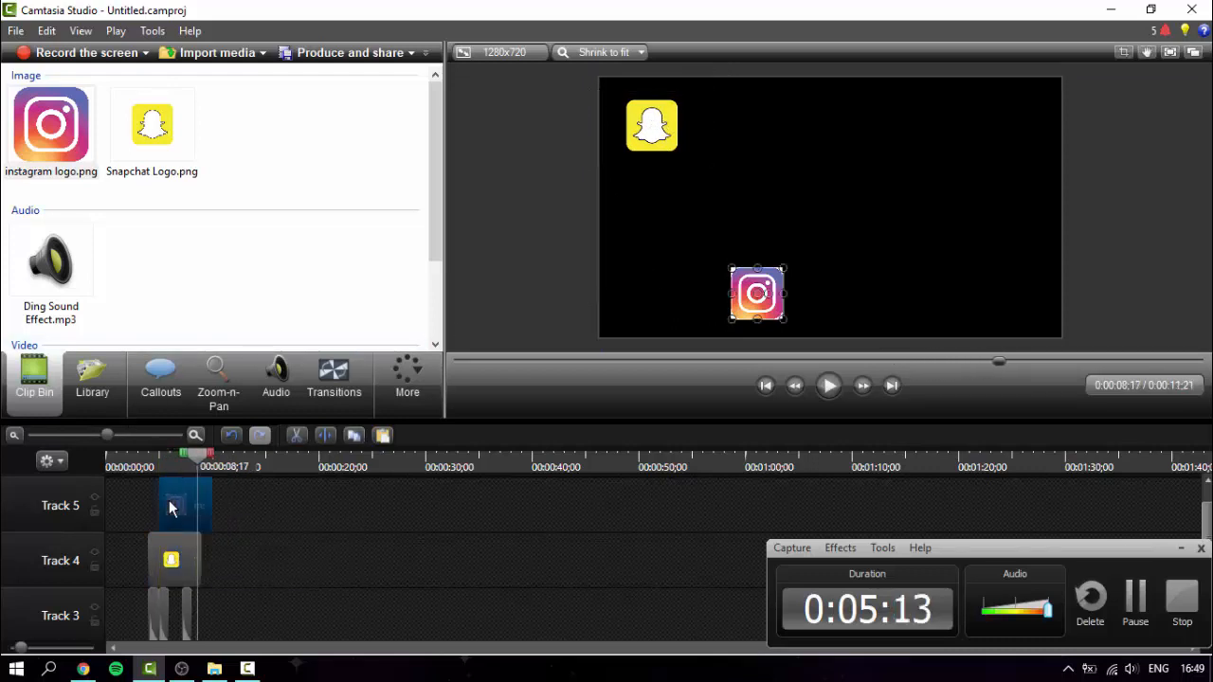
key(space)
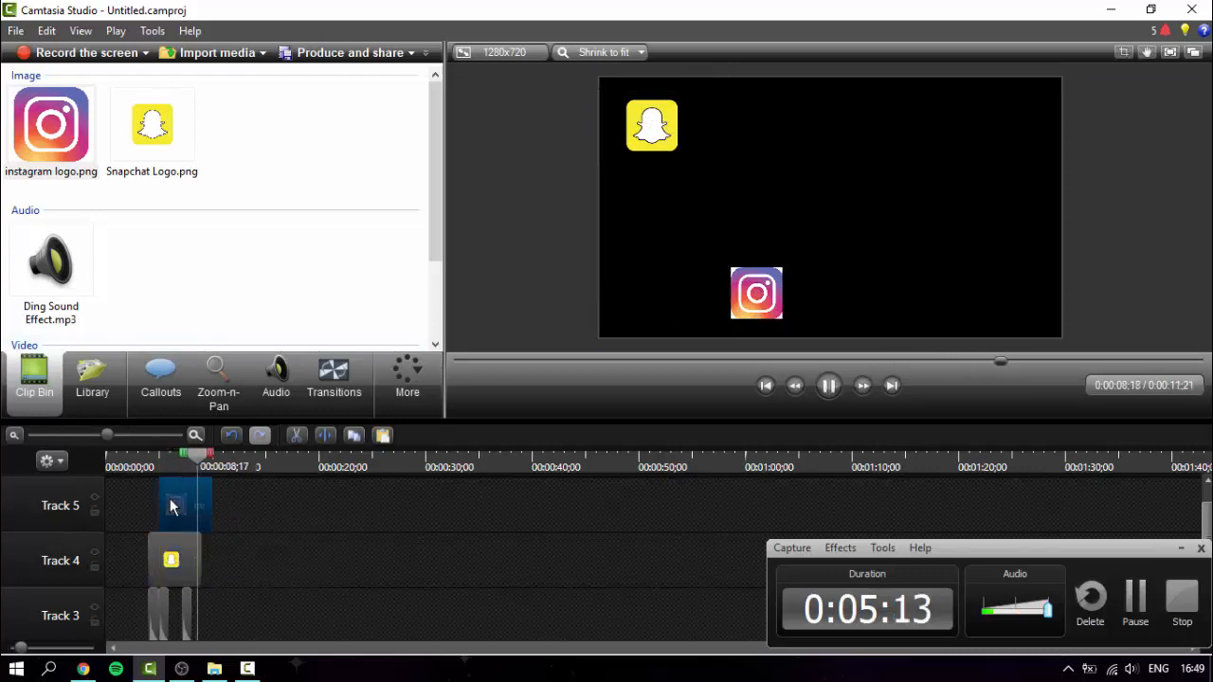
click(765, 384)
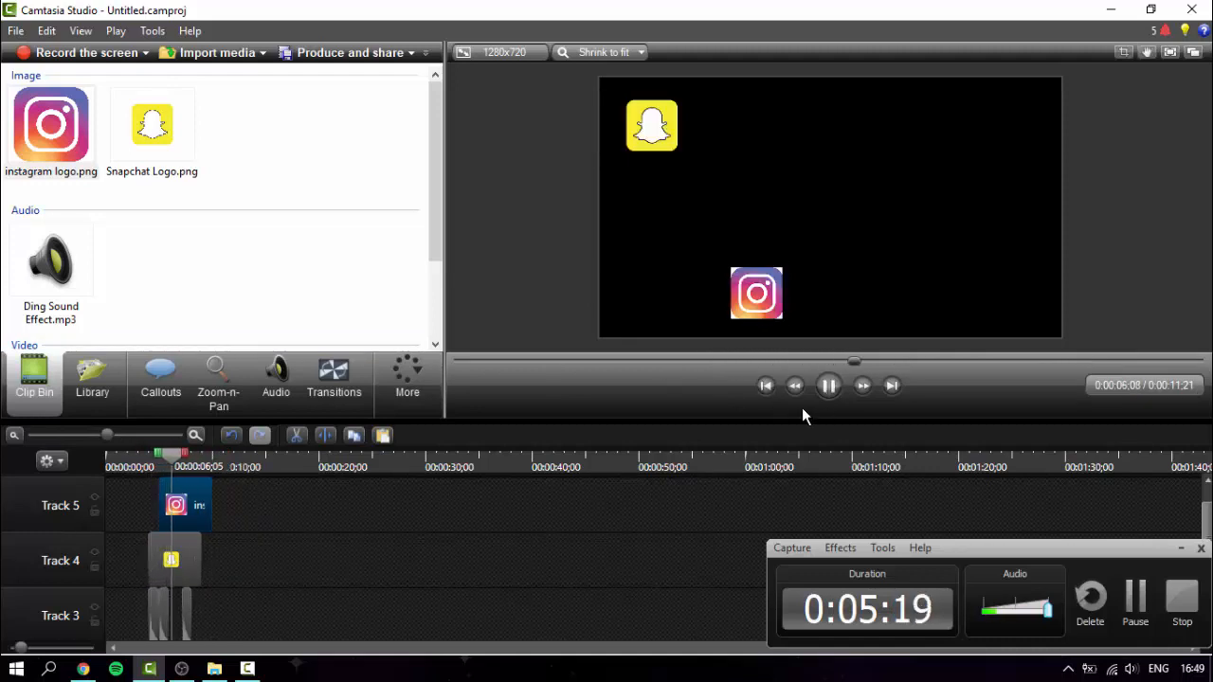
key(space)
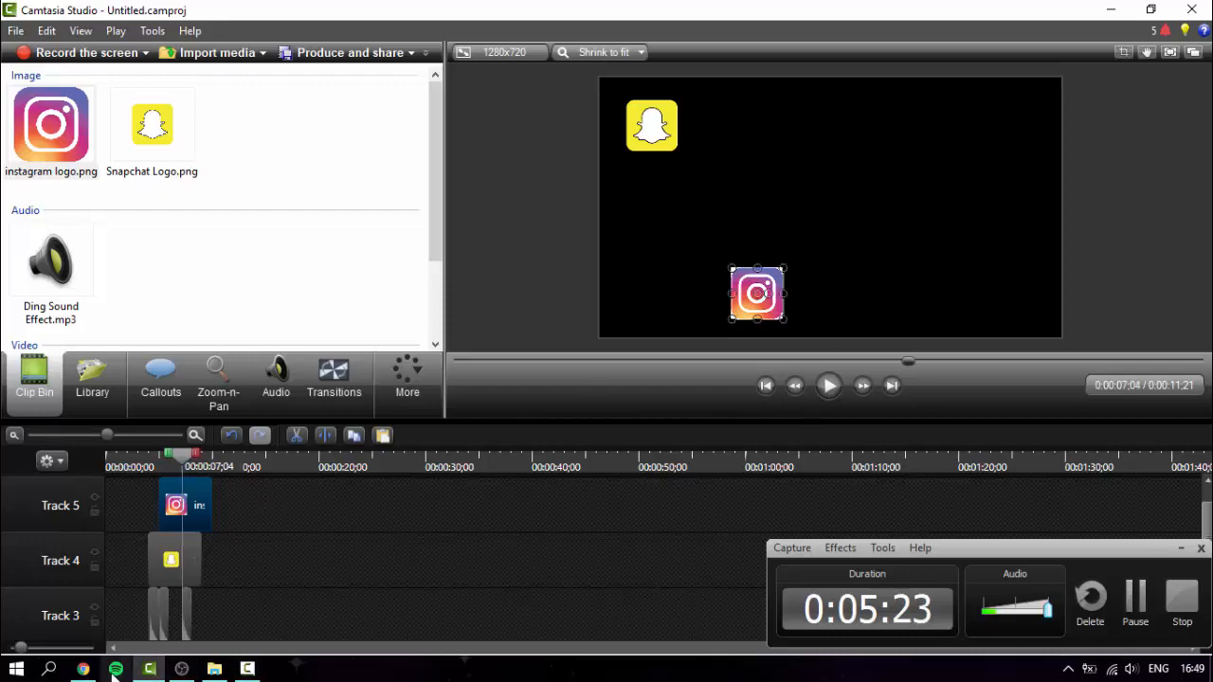
- Switch to Chrome and search Google Images for "twitter logo"
click(83, 668)
scroll(304, 154, up, 5)
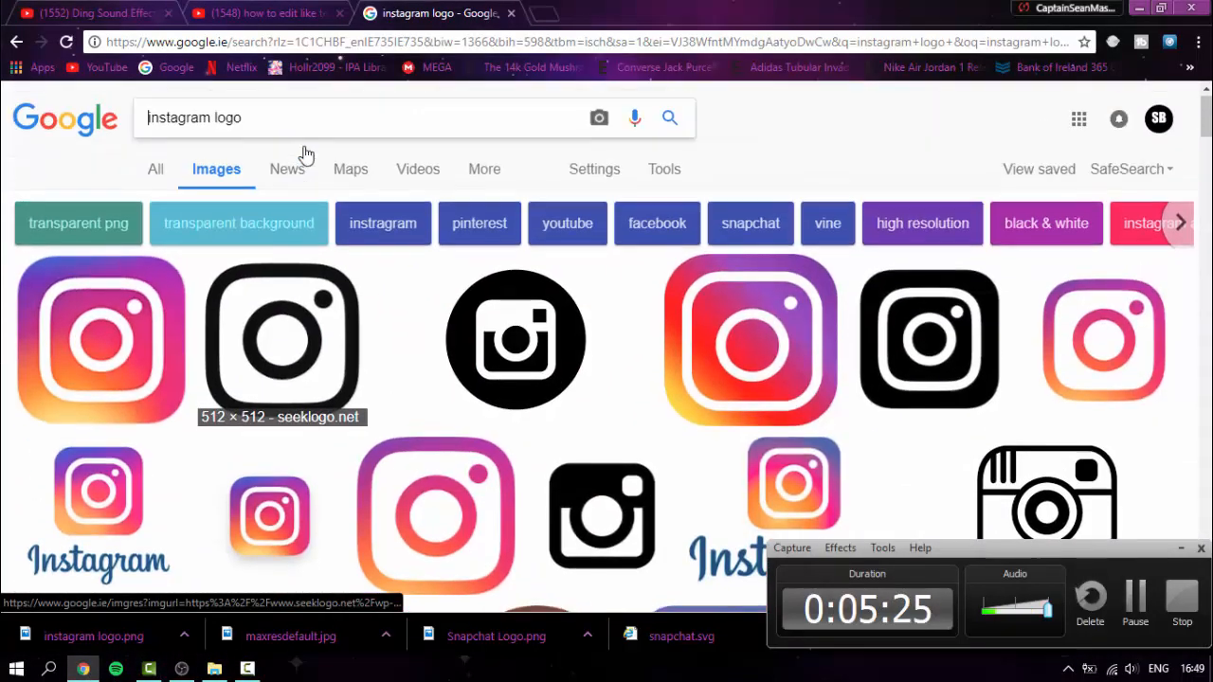
drag(211, 119, 46, 128)
text(twitter)
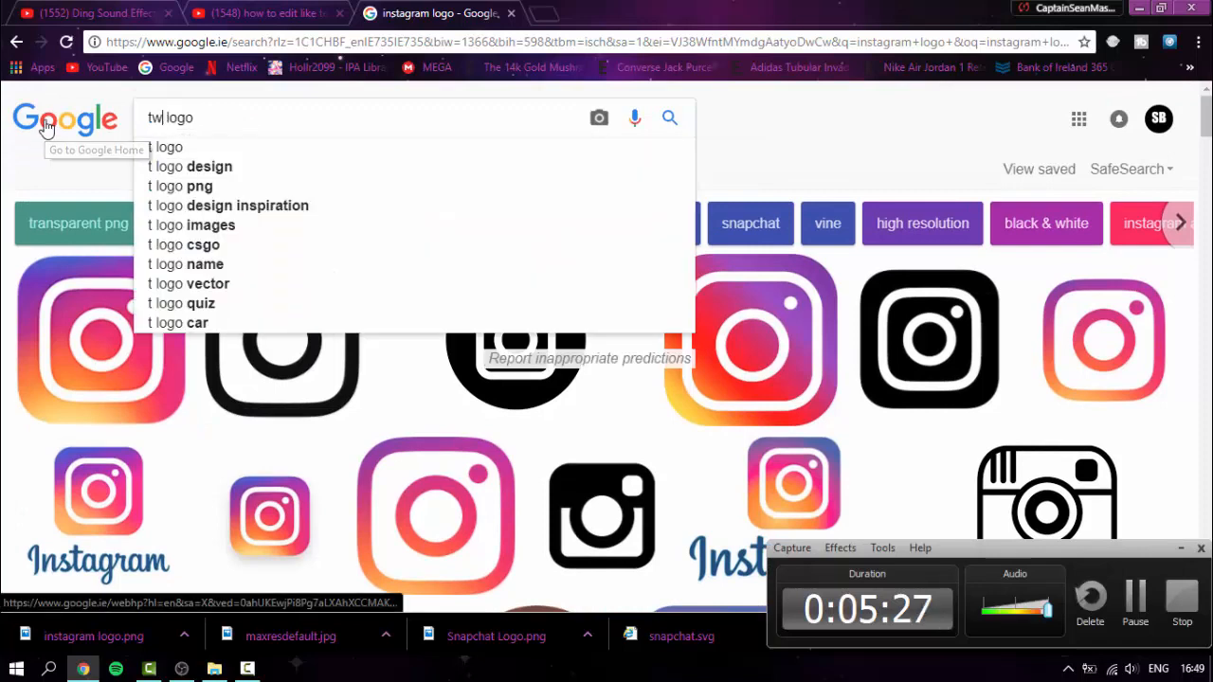
key(Return)
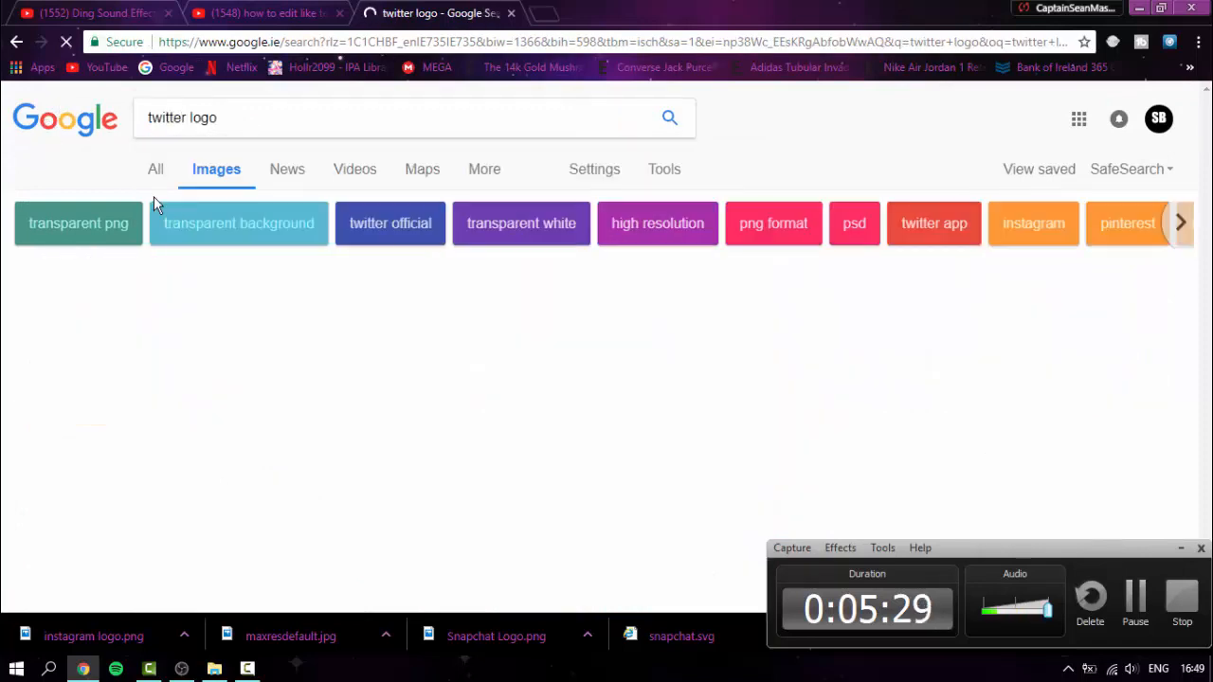
- Look through the Twitter logo results and open the preview of the 642 × 522 blue bird logo from adage.com
scroll(412, 398, down, 2)
scroll(411, 398, down, 6)
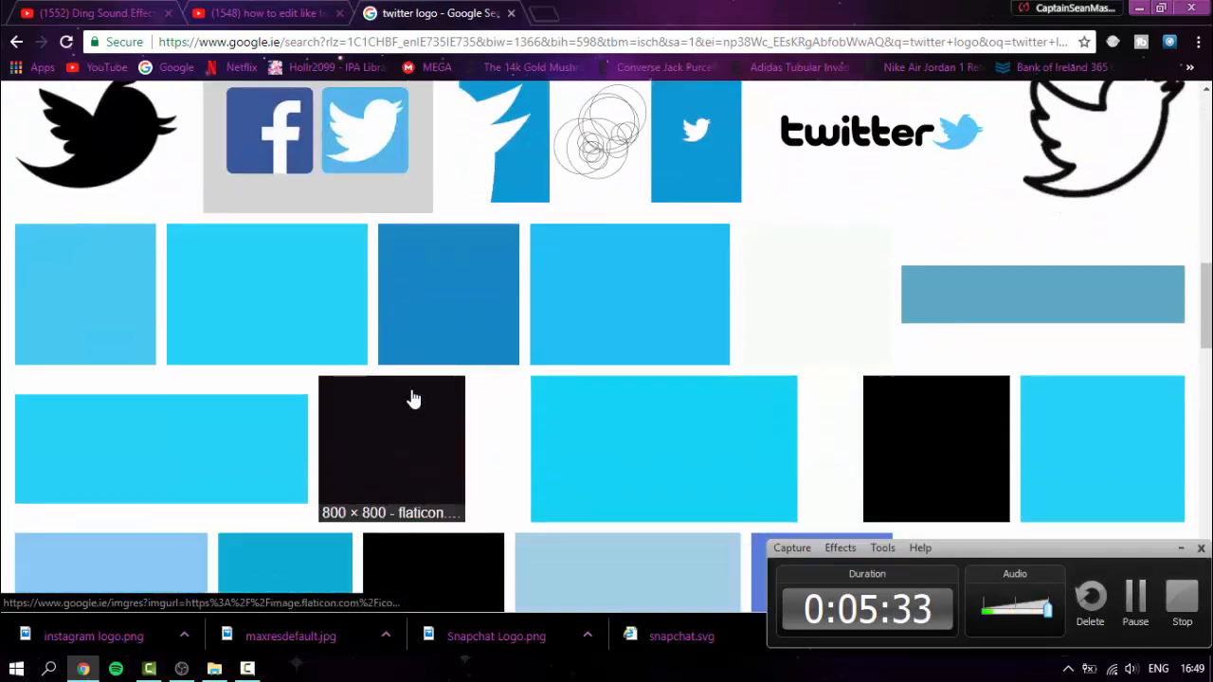
scroll(413, 399, down, 2)
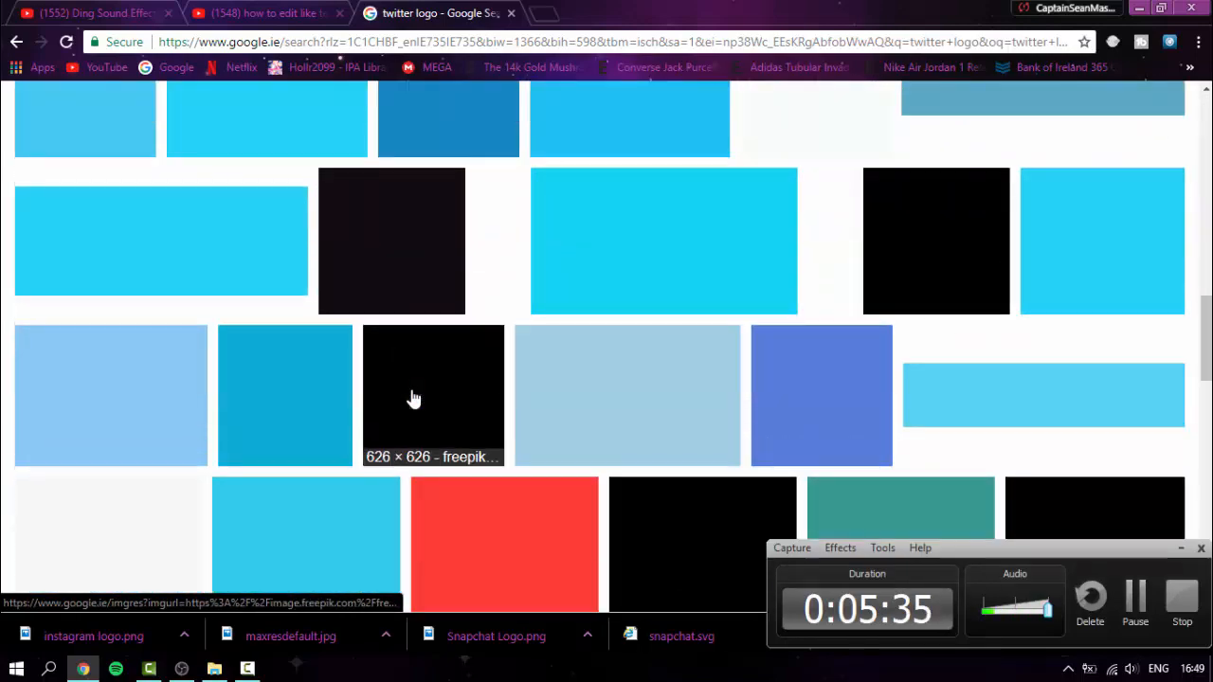
scroll(413, 399, up, 6)
scroll(416, 399, down, 6)
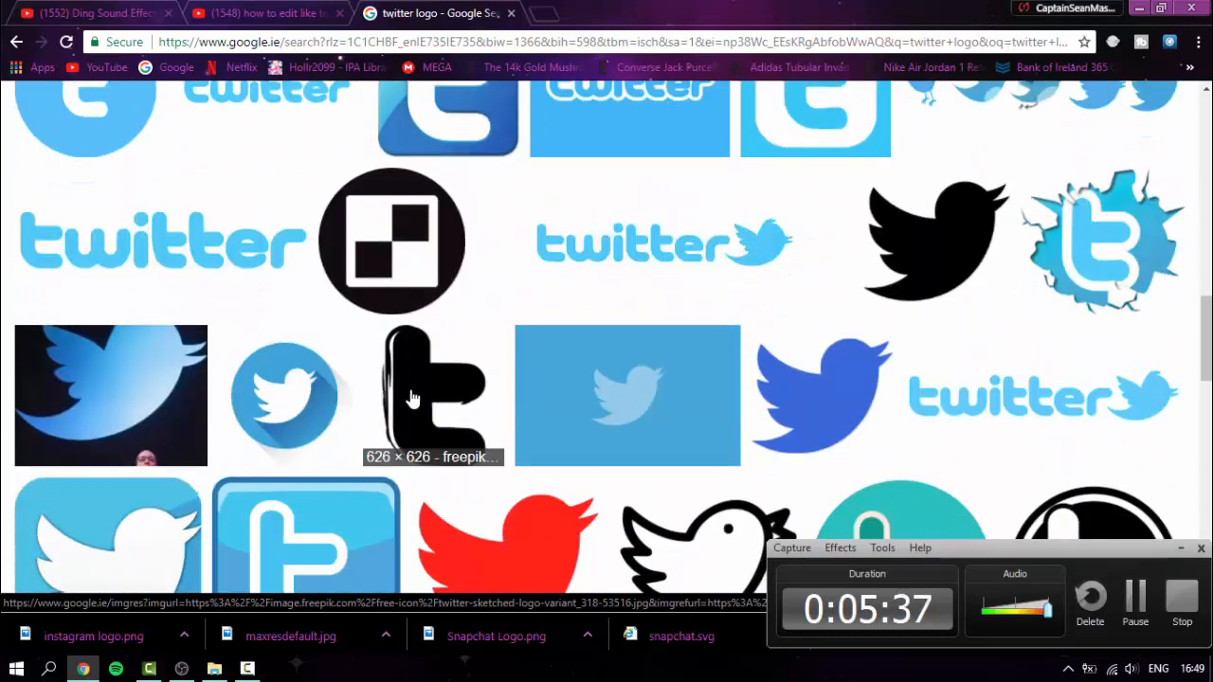
scroll(413, 399, down, 6)
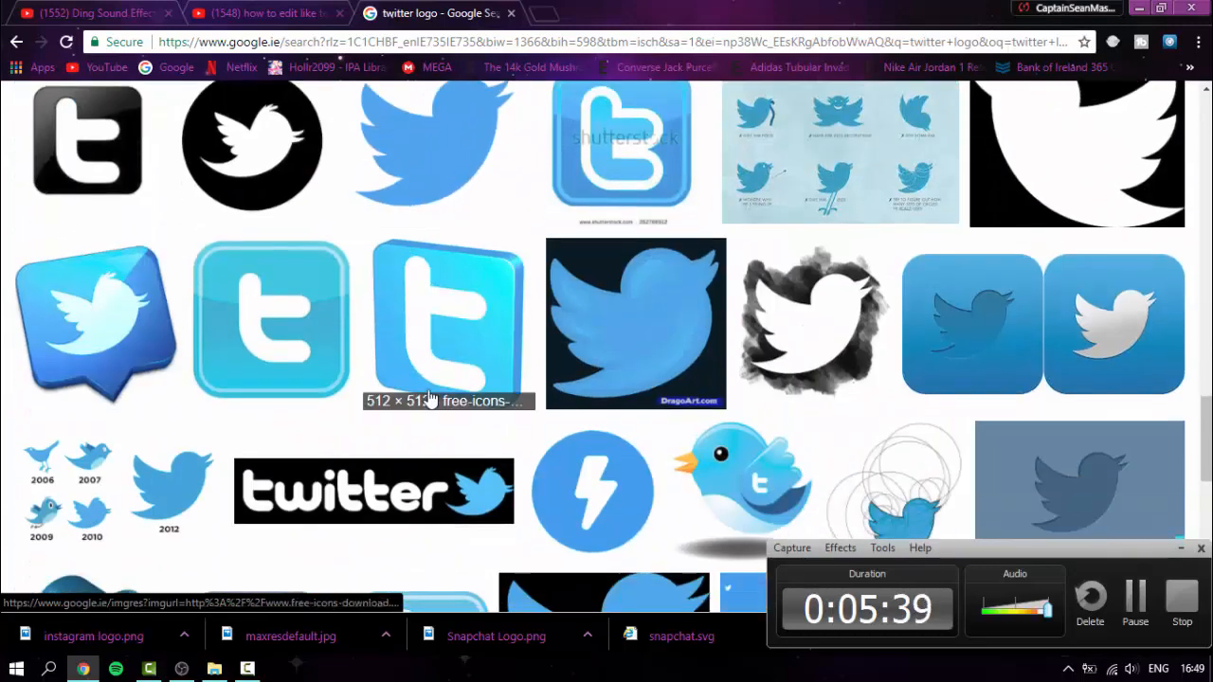
click(623, 398)
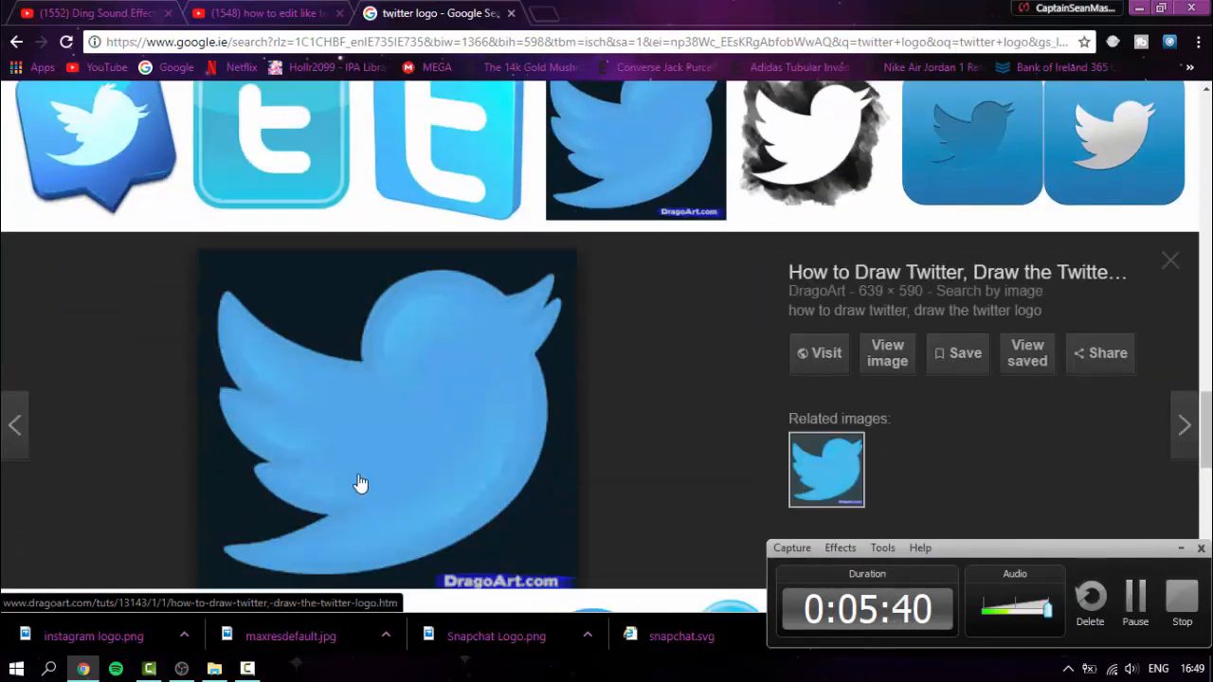
right_click(380, 445)
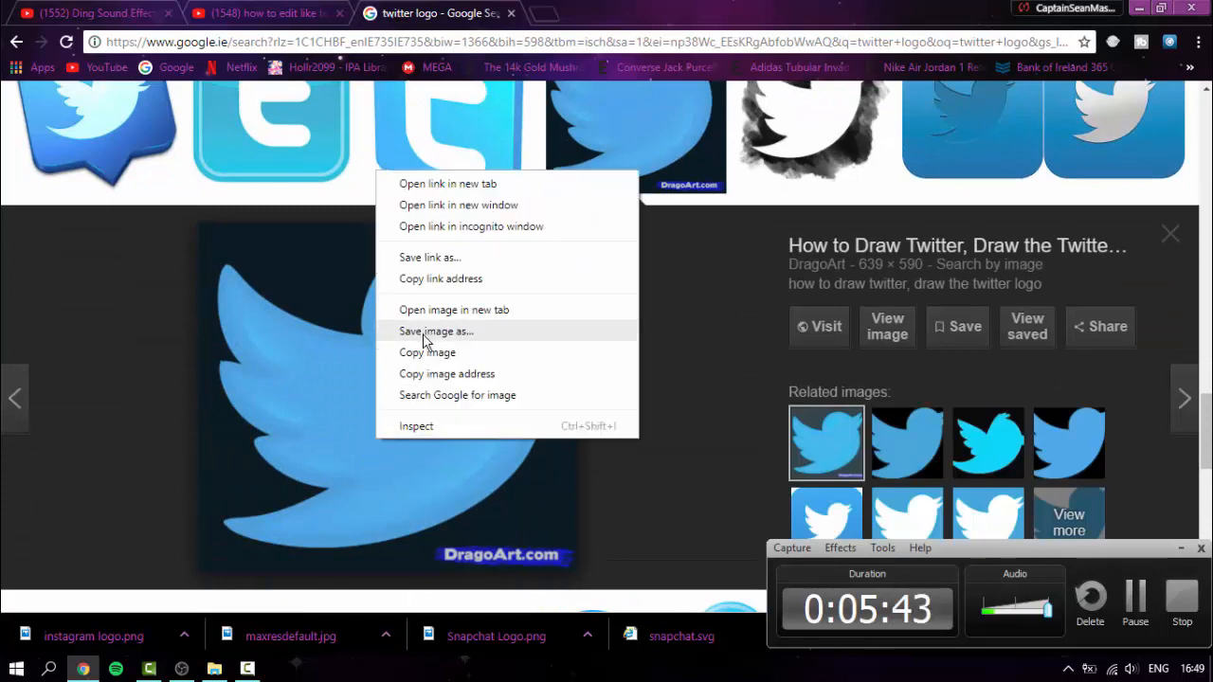
click(915, 445)
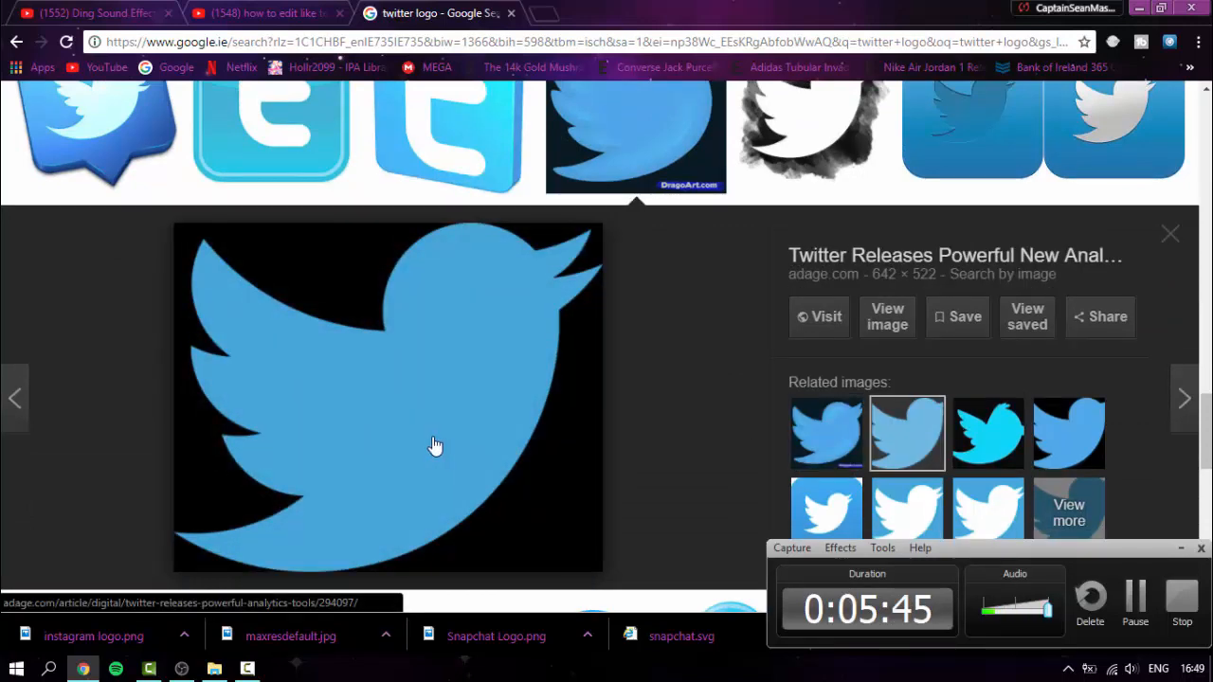
- Save the previewed bird logo to the Desktop as a PNG image named "twitter logo" and import it into Camtasia Studio's media
right_click(433, 441)
click(491, 327)
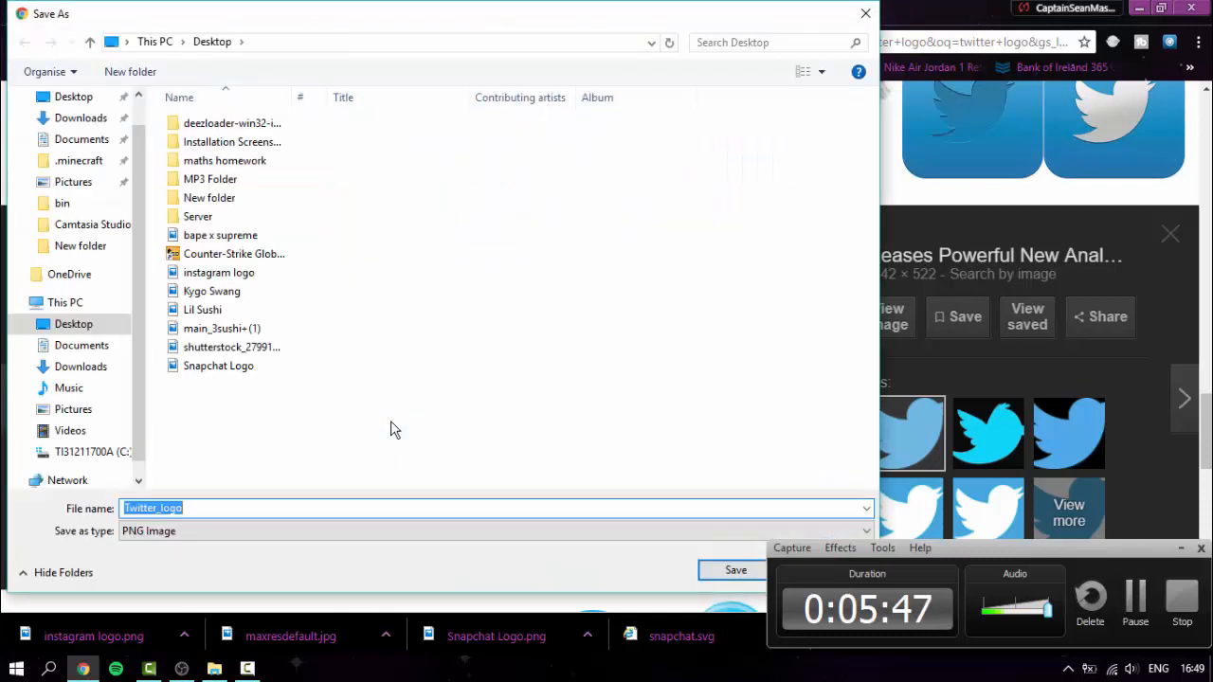
text(t)
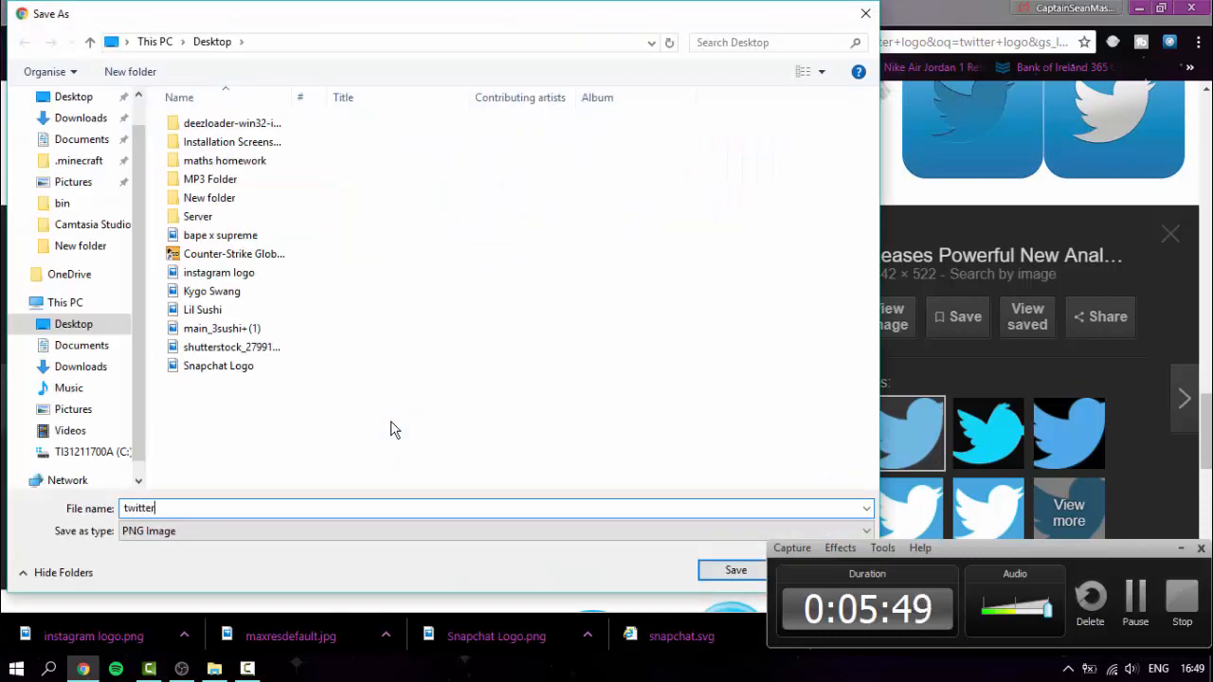
text(witter logo)
key(Return)
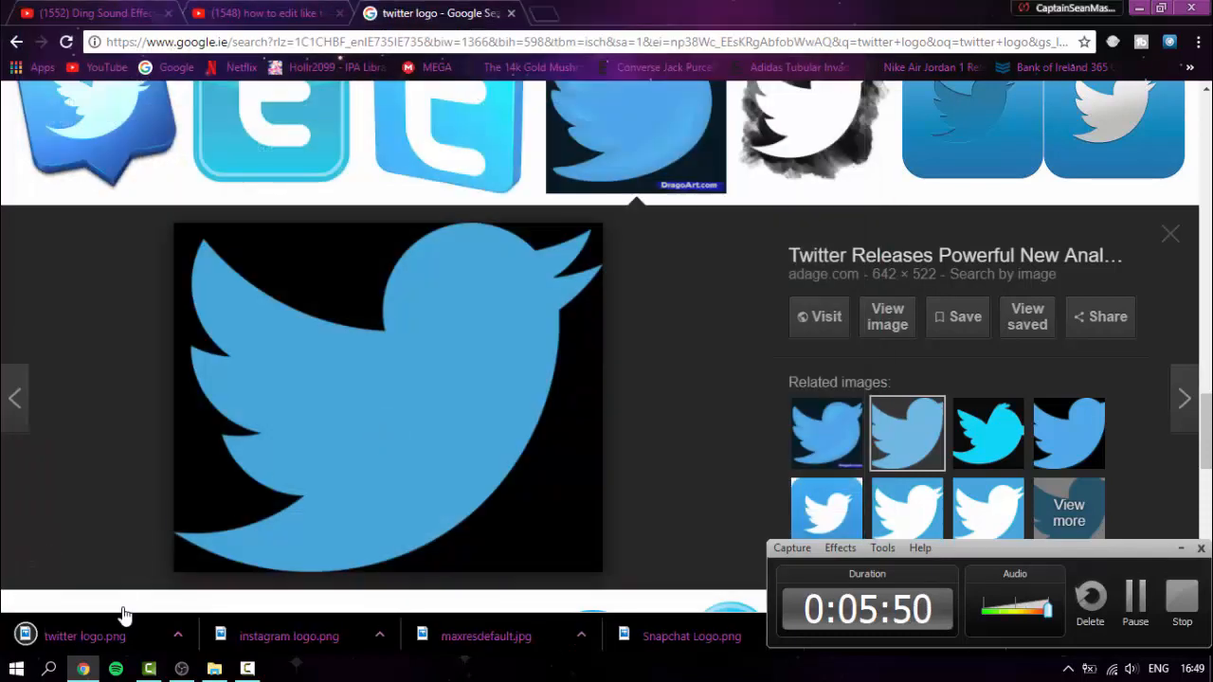
drag(101, 648, 236, 151)
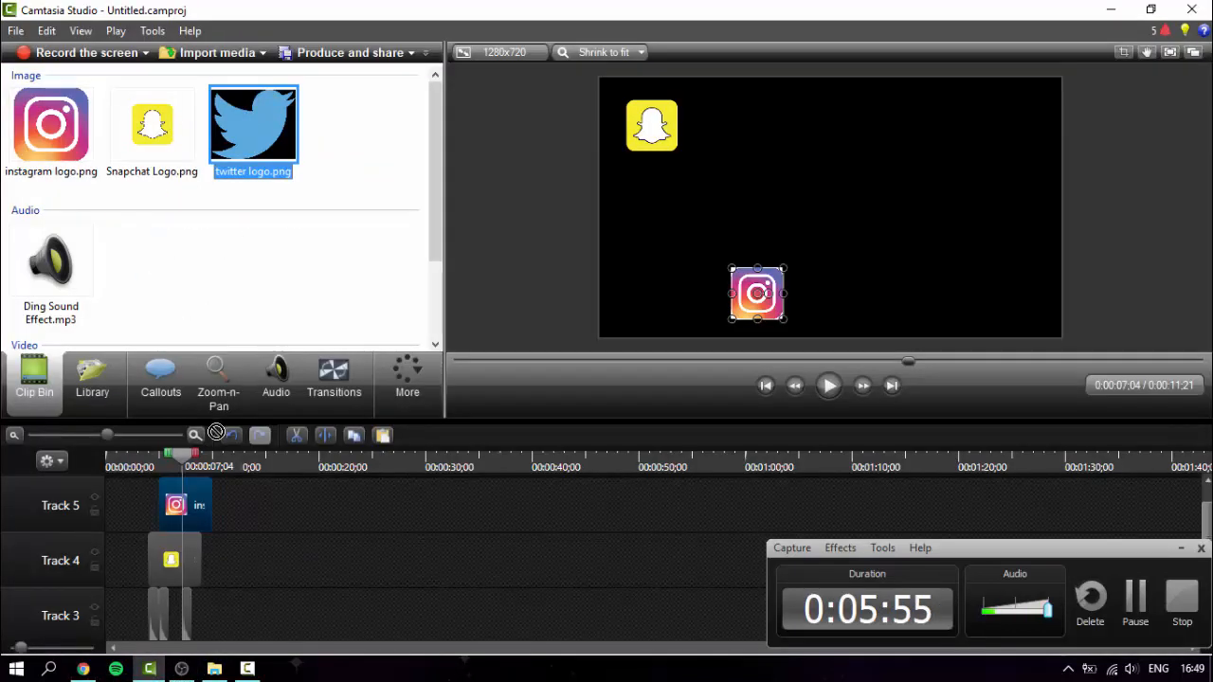
- Place twitter logo.png on a new Track 6 at 0:00:07;04 and shrink it to a small icon right of the canvas centre
scroll(246, 508, up, 1)
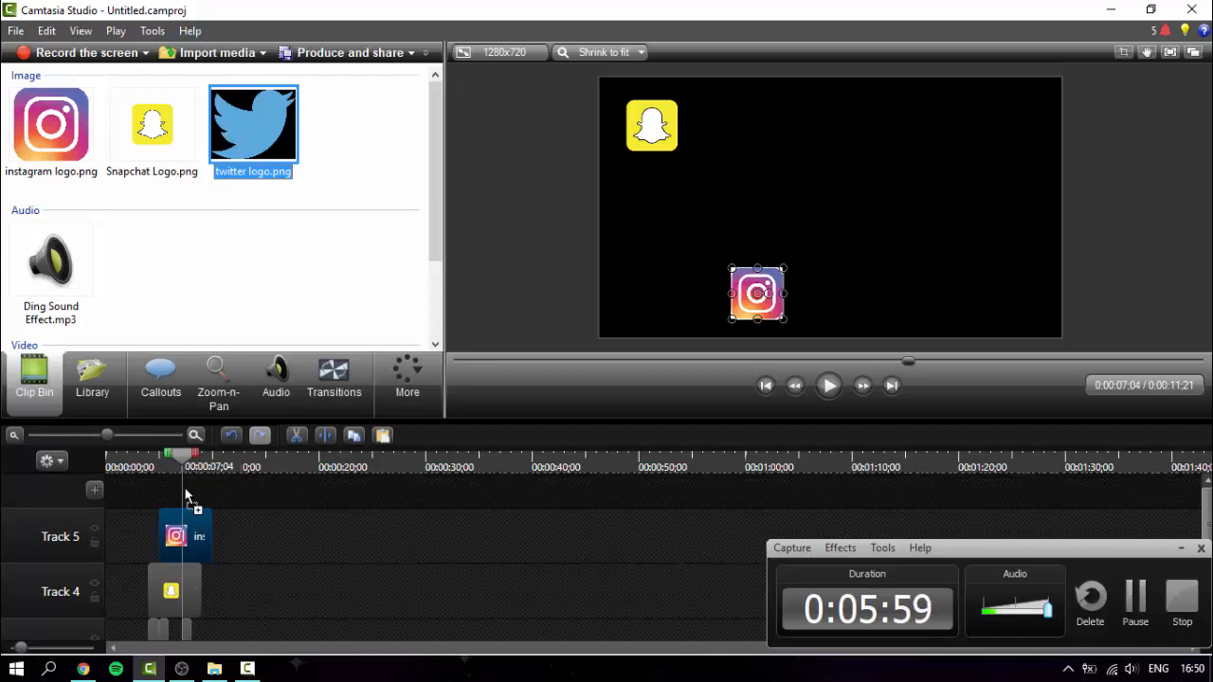
drag(186, 495, 207, 490)
key(space)
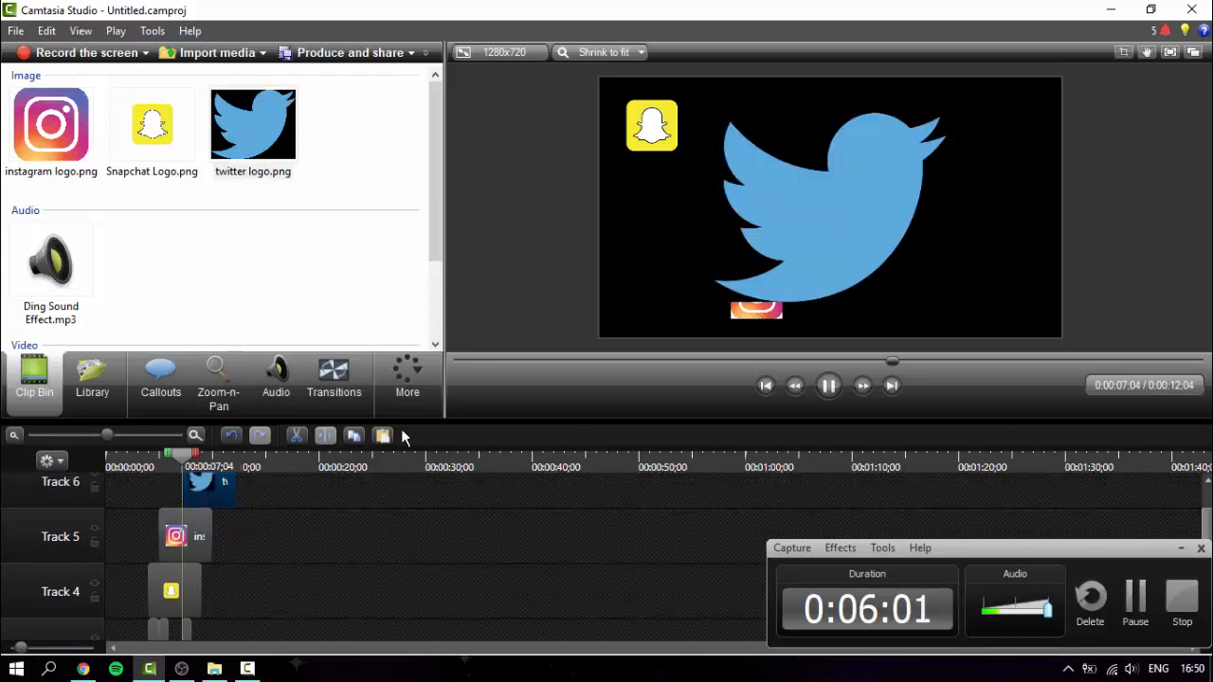
key(space)
click(760, 388)
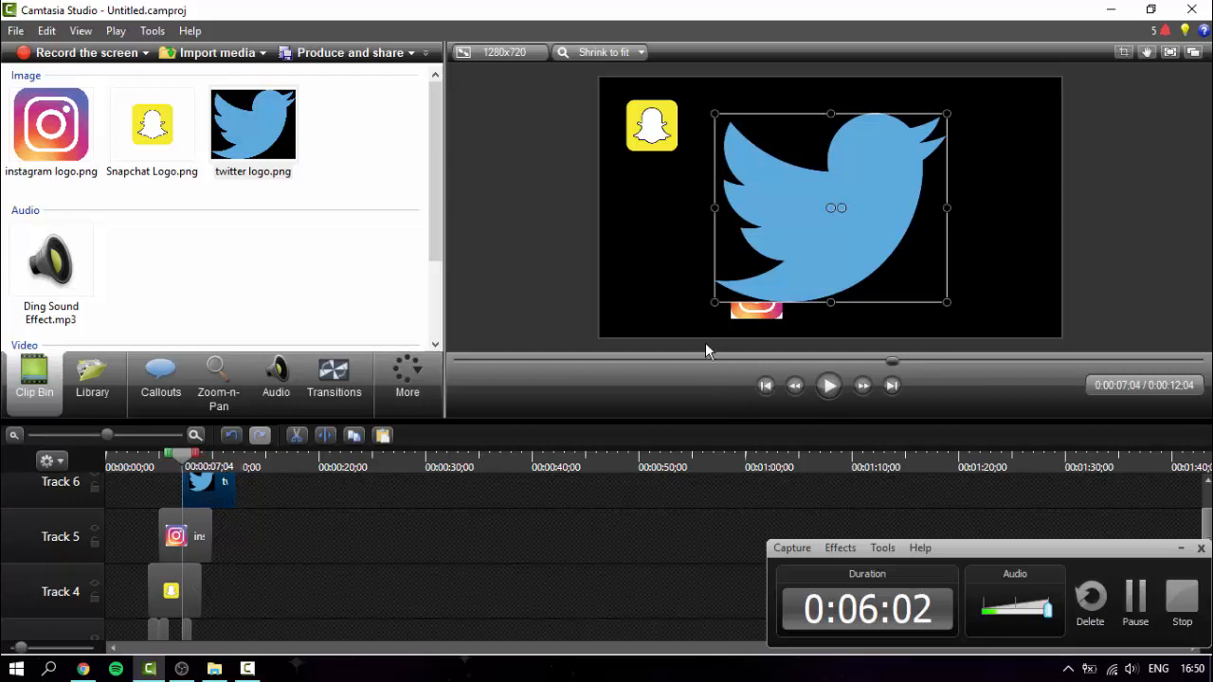
drag(714, 306, 859, 188)
- Play the project from the beginning to check the logos' timing against the ding sounds, stopping at 0:00:08;01
click(761, 387)
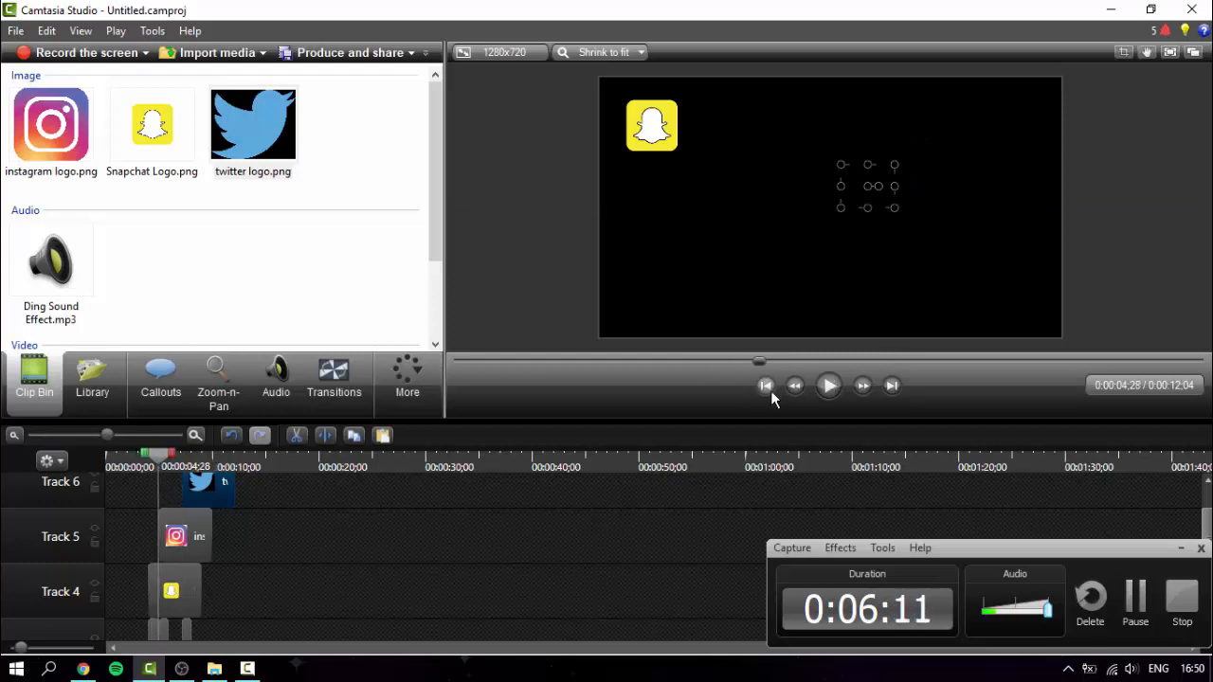
click(771, 390)
key(space)
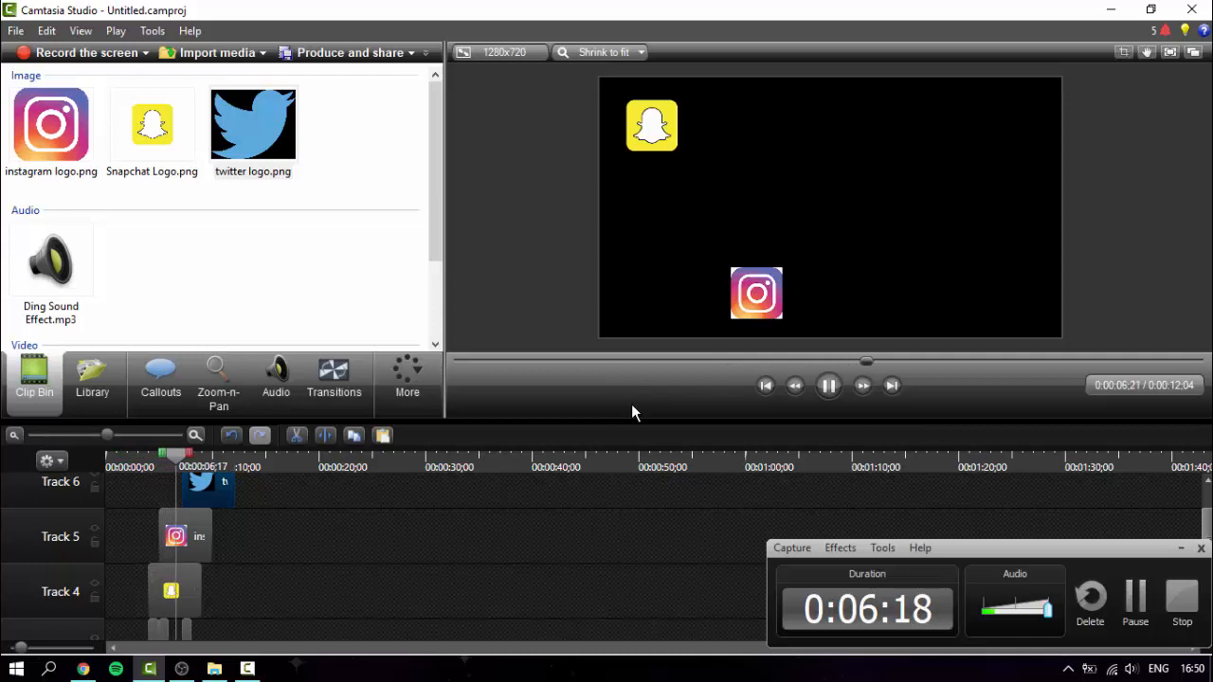
key(space)
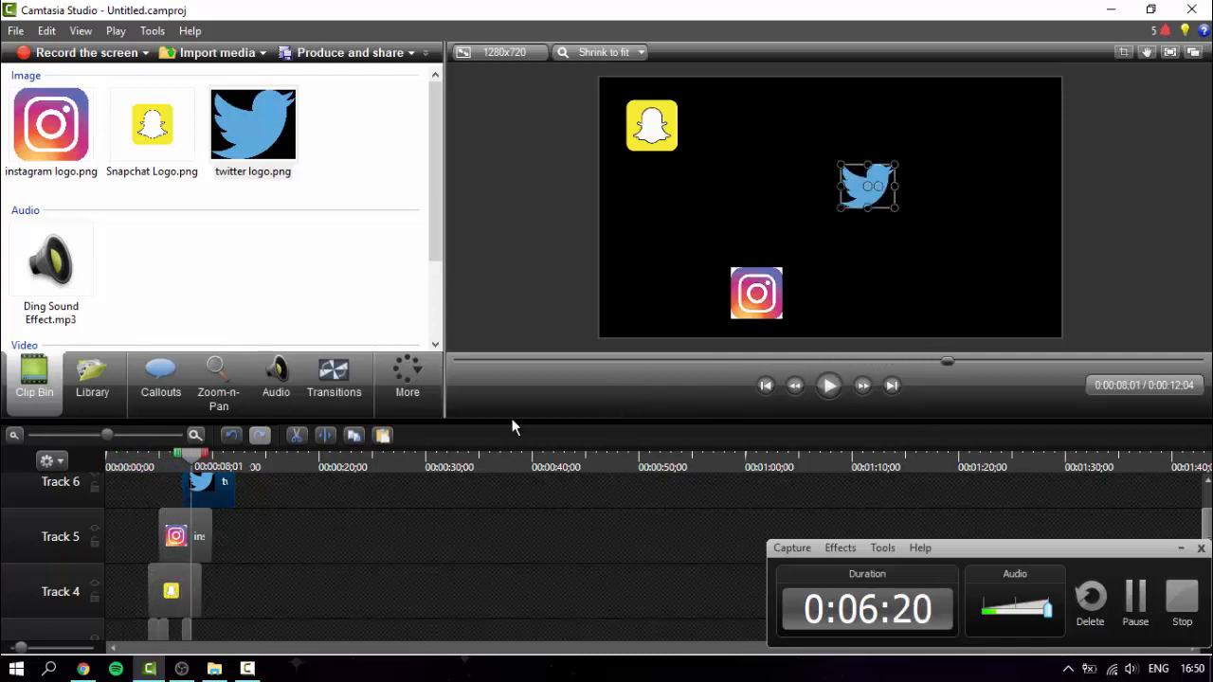
- Add a callout at 0:00:08;01, change its shape to plain text, and position it just right of the Snapchat logo
click(169, 396)
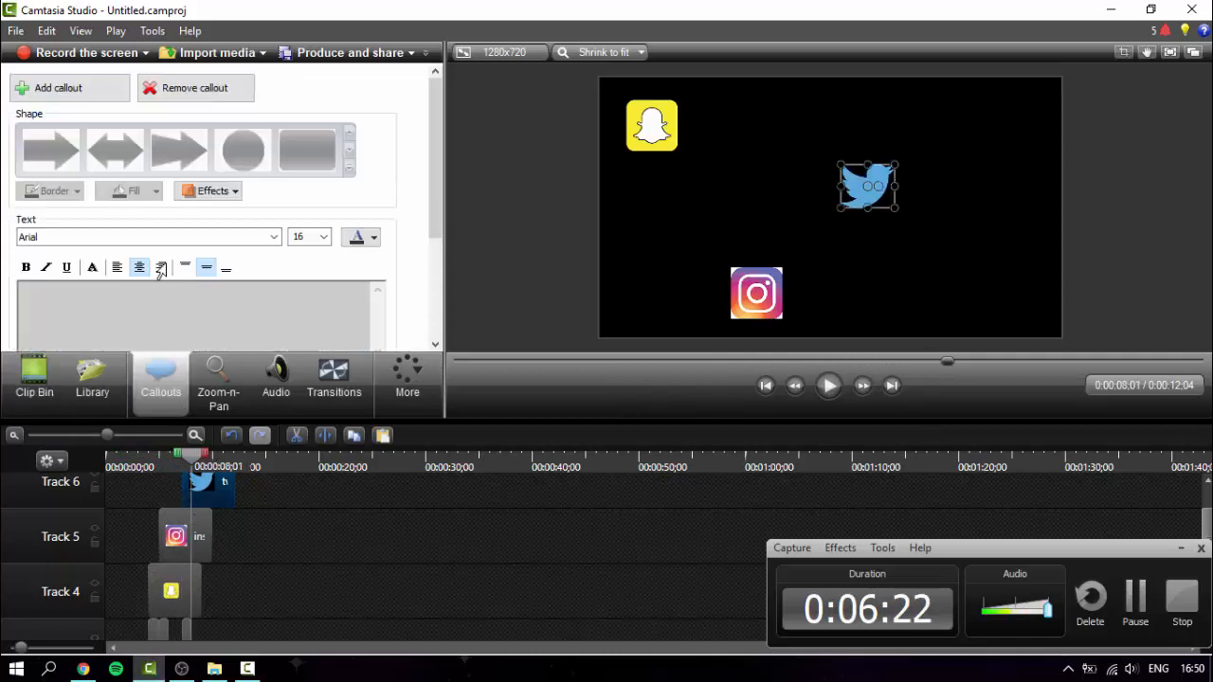
click(104, 89)
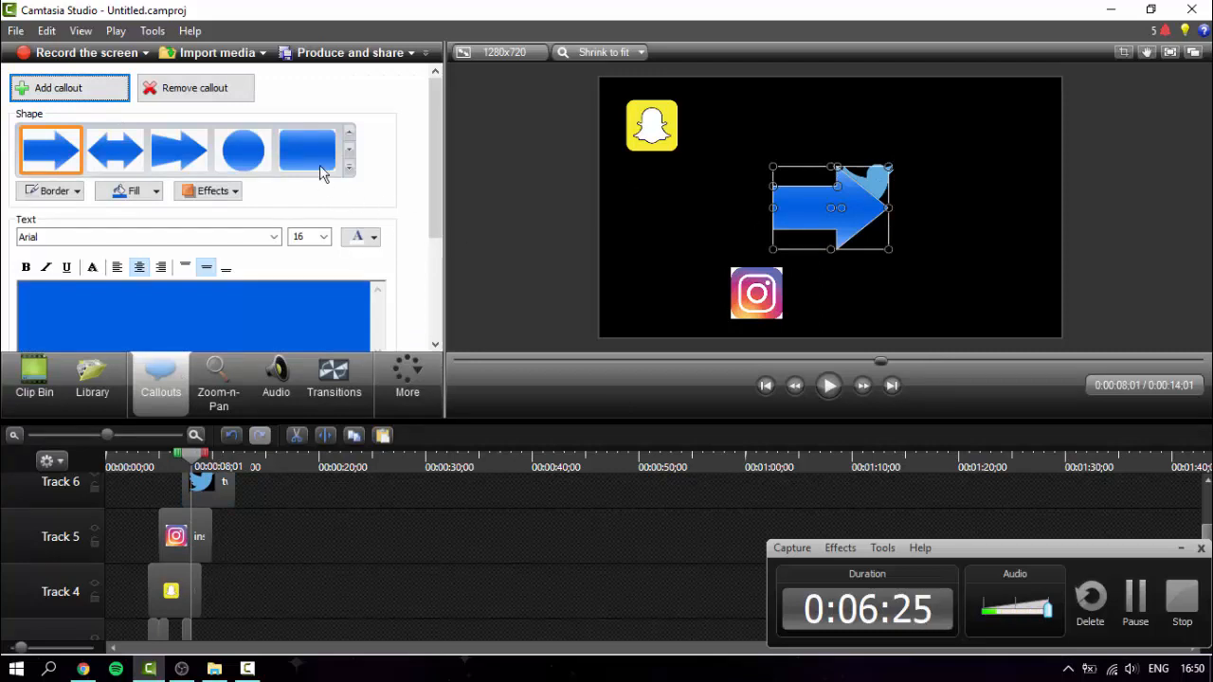
click(348, 150)
click(348, 150)
click(347, 152)
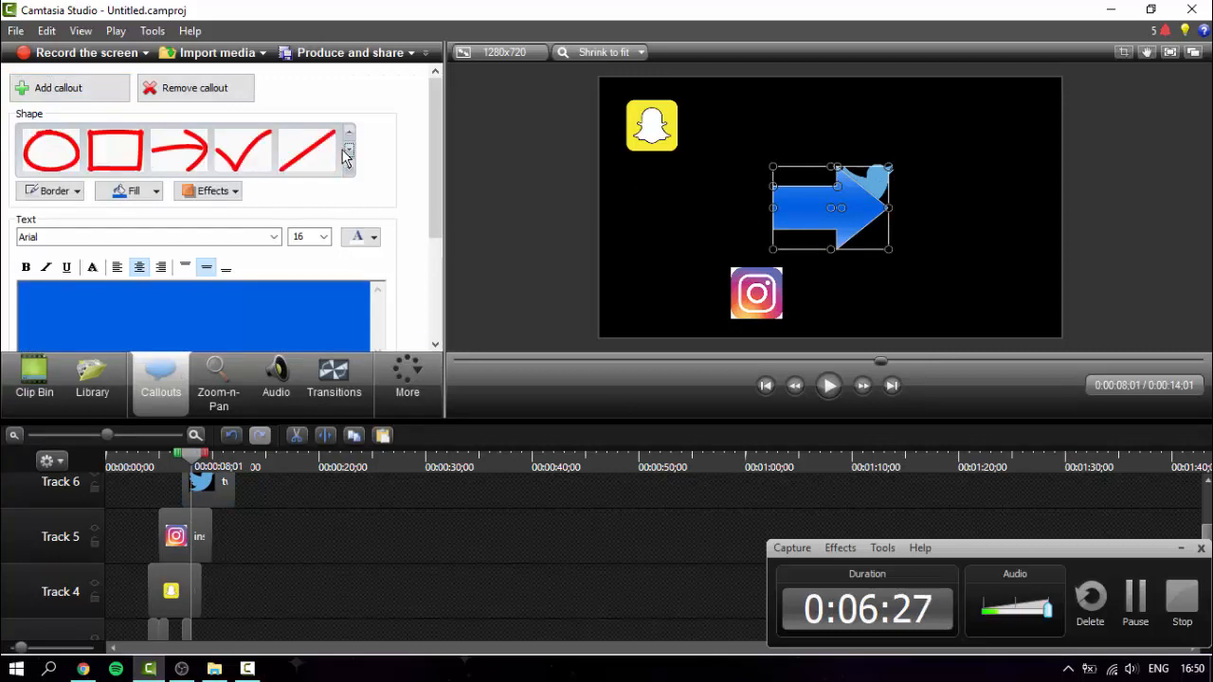
click(348, 152)
click(348, 152)
click(262, 157)
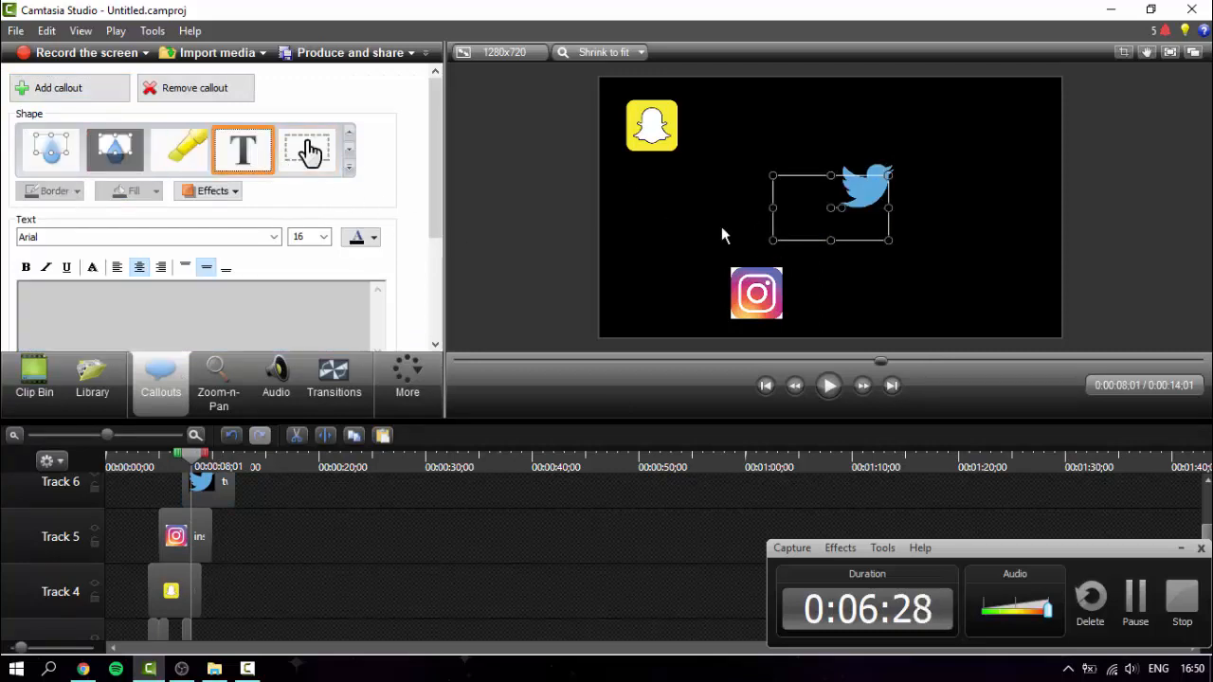
drag(781, 207, 696, 124)
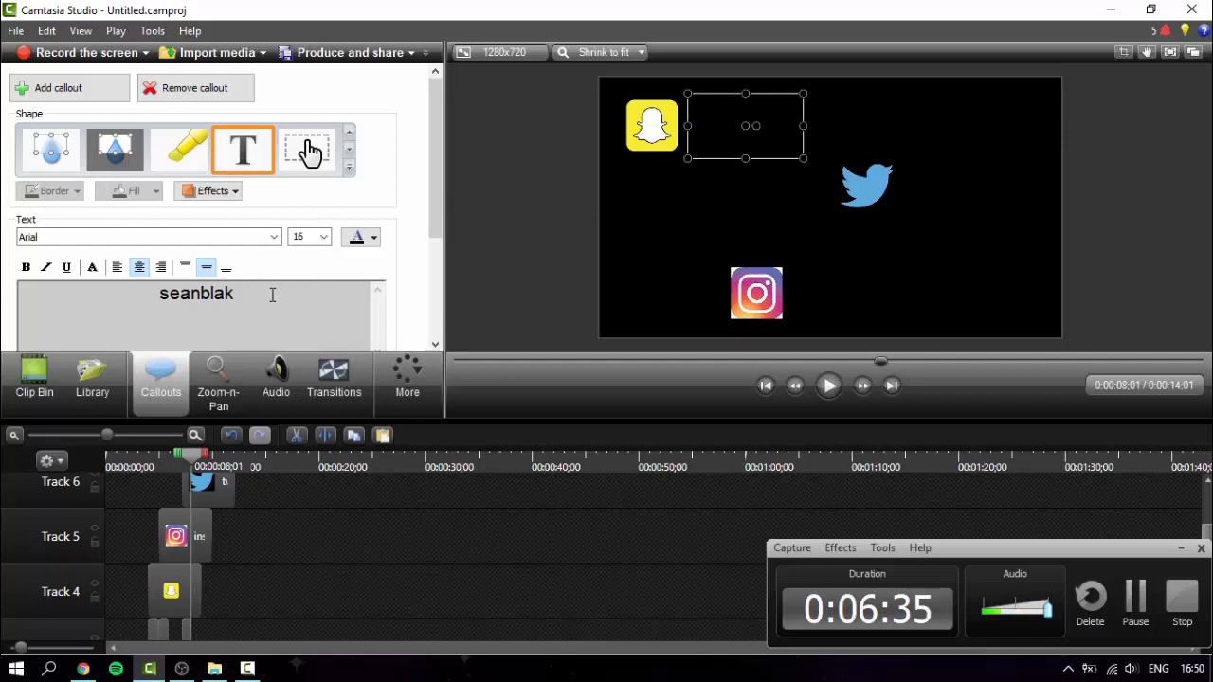
- Enter the Snapchat account name as the callout's text and colour all of it white
text(16)
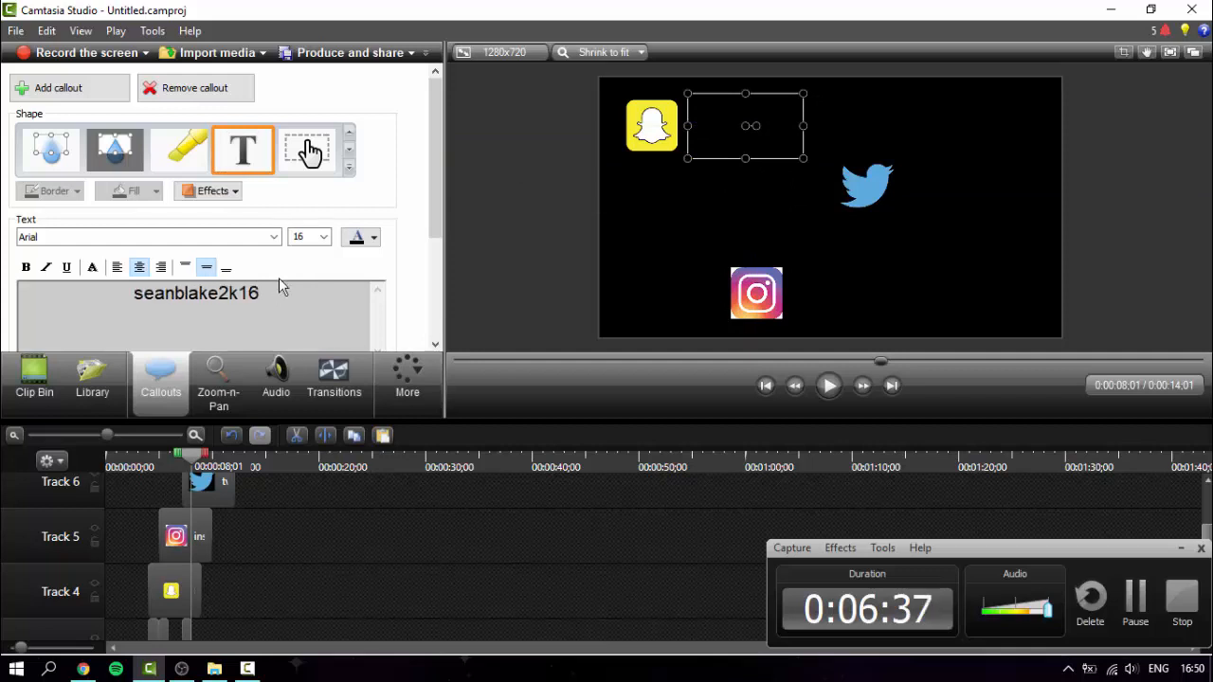
key(ctrl+a)
click(373, 237)
click(353, 277)
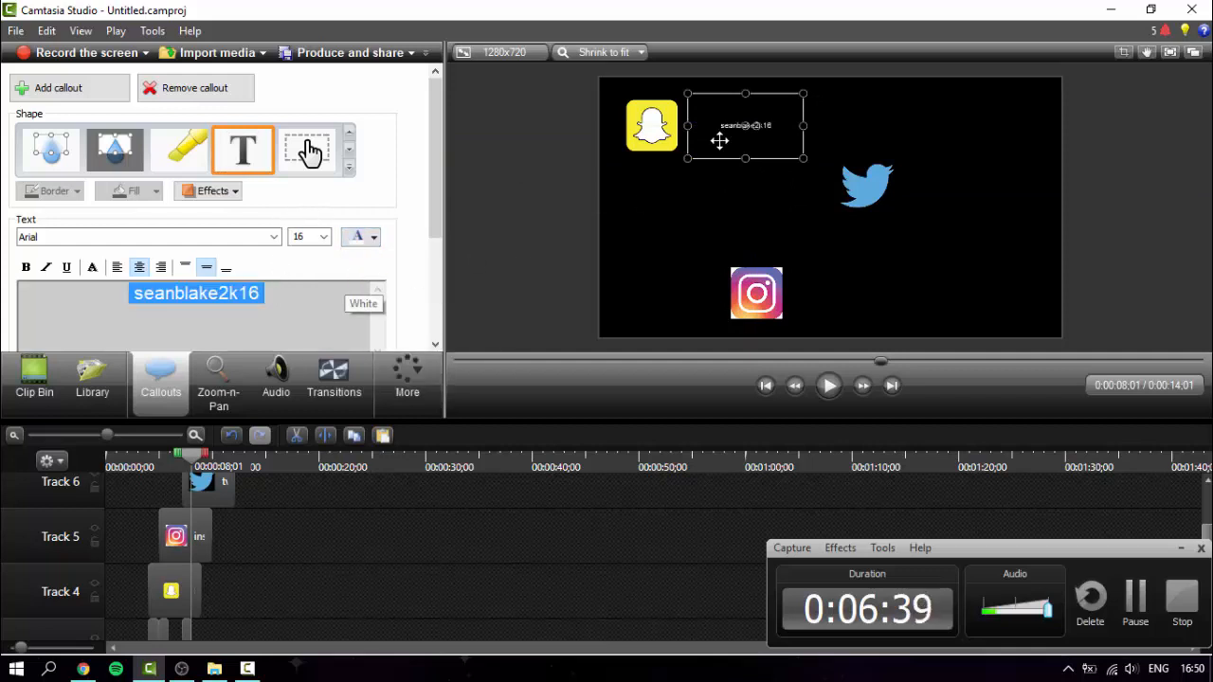
- Set the callout's text size to 36 in an enlarged box, placing the text directly beside the upper part of the Snapchat logo
drag(803, 155, 758, 144)
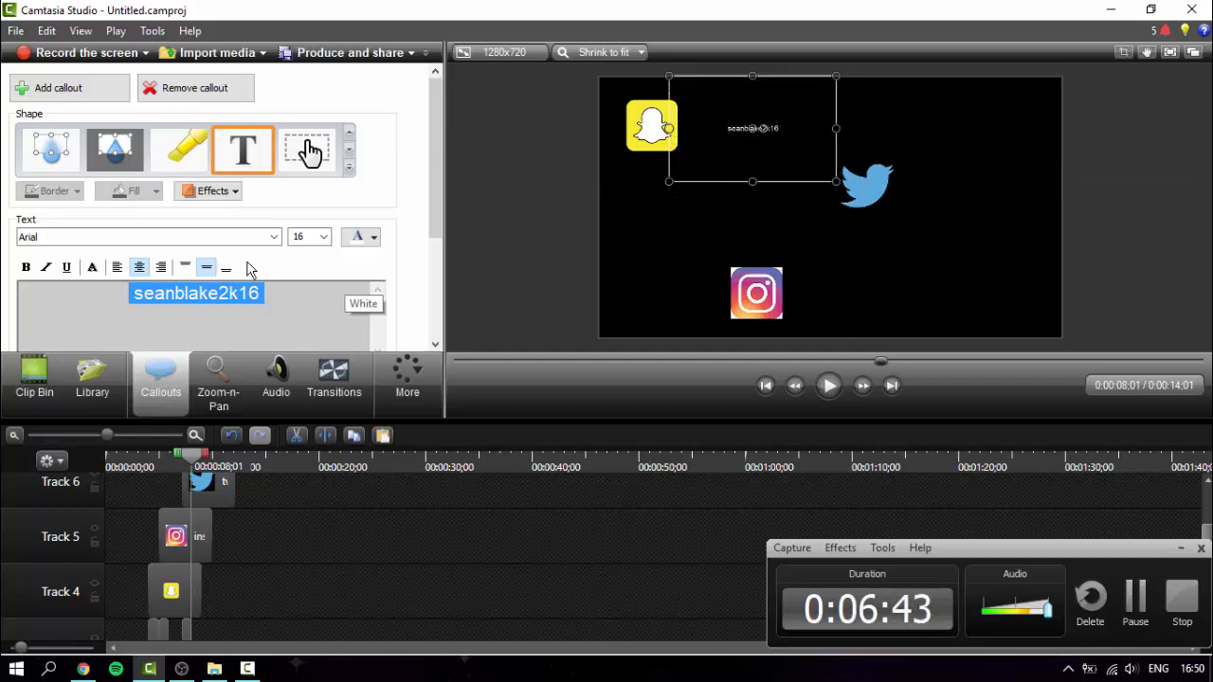
click(324, 237)
click(305, 334)
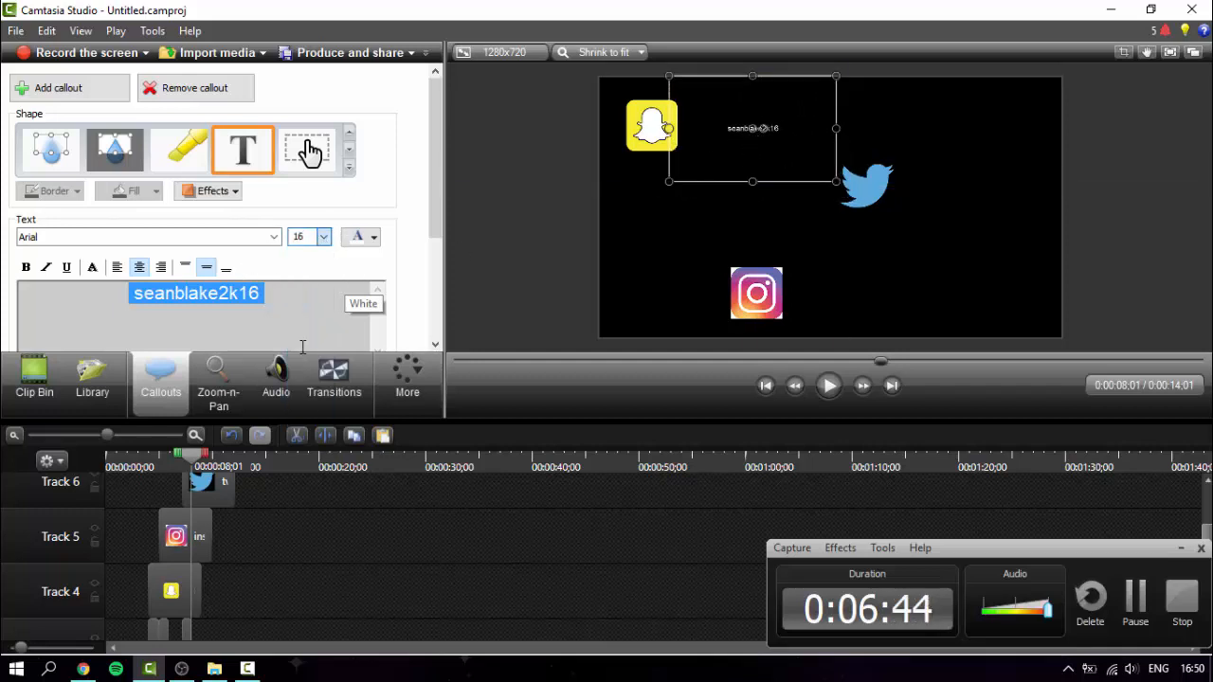
click(324, 238)
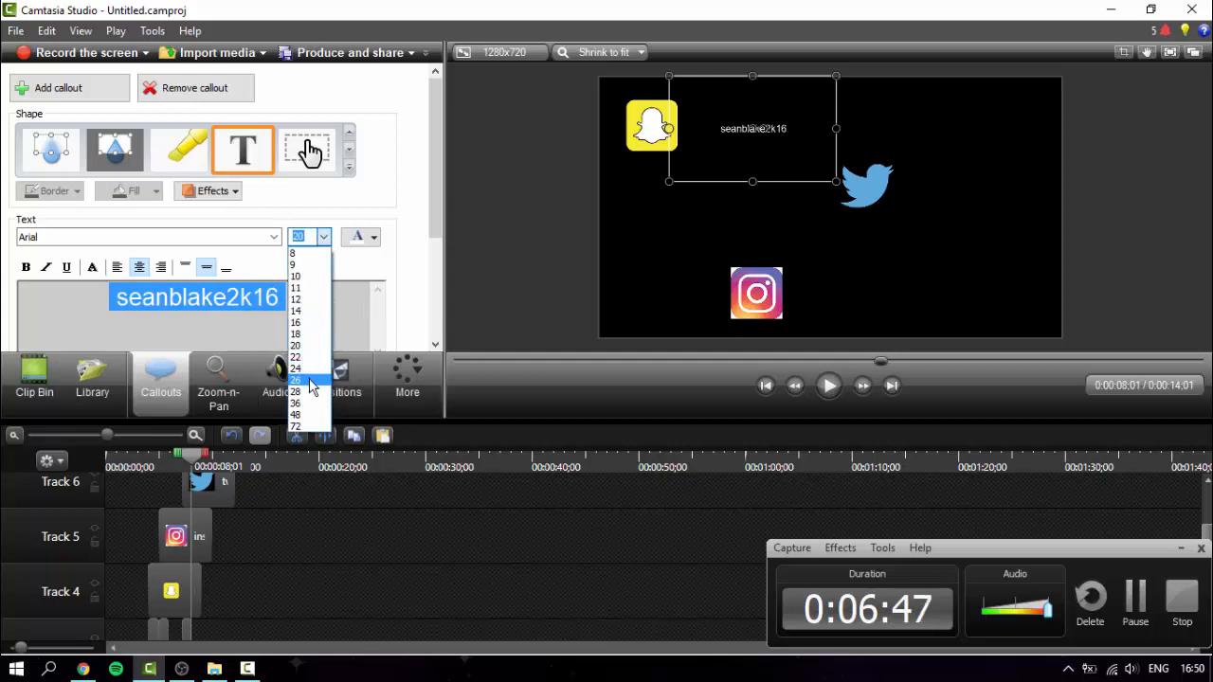
click(309, 381)
click(324, 238)
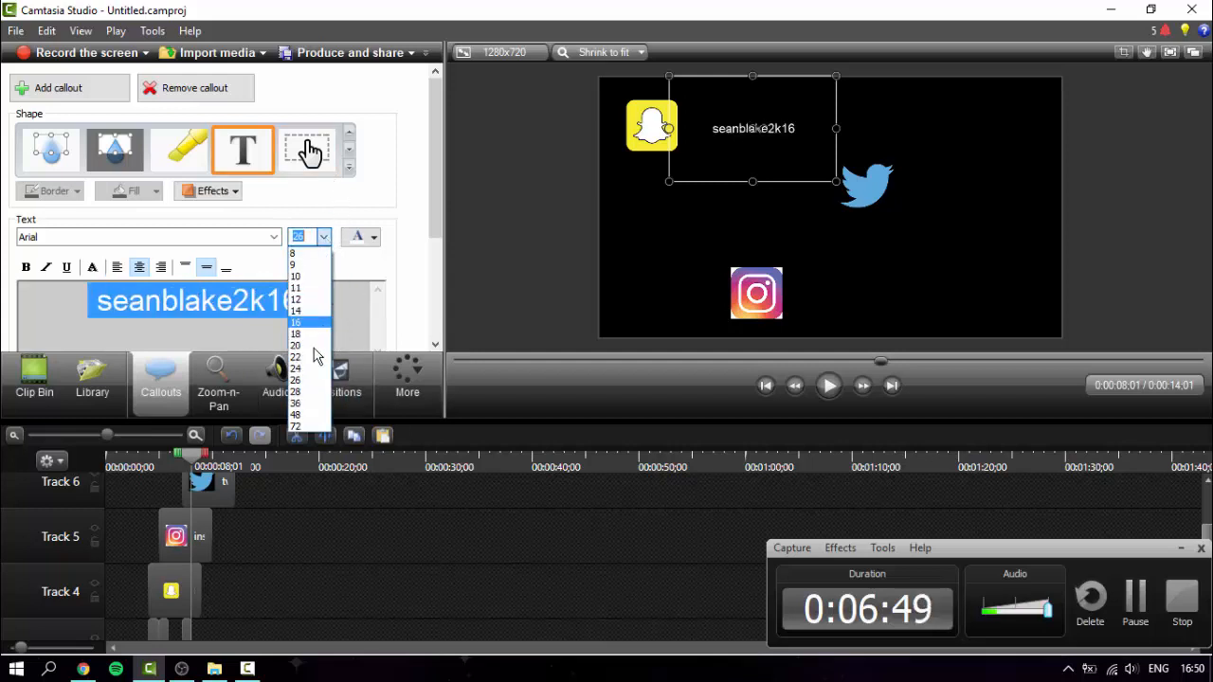
click(307, 404)
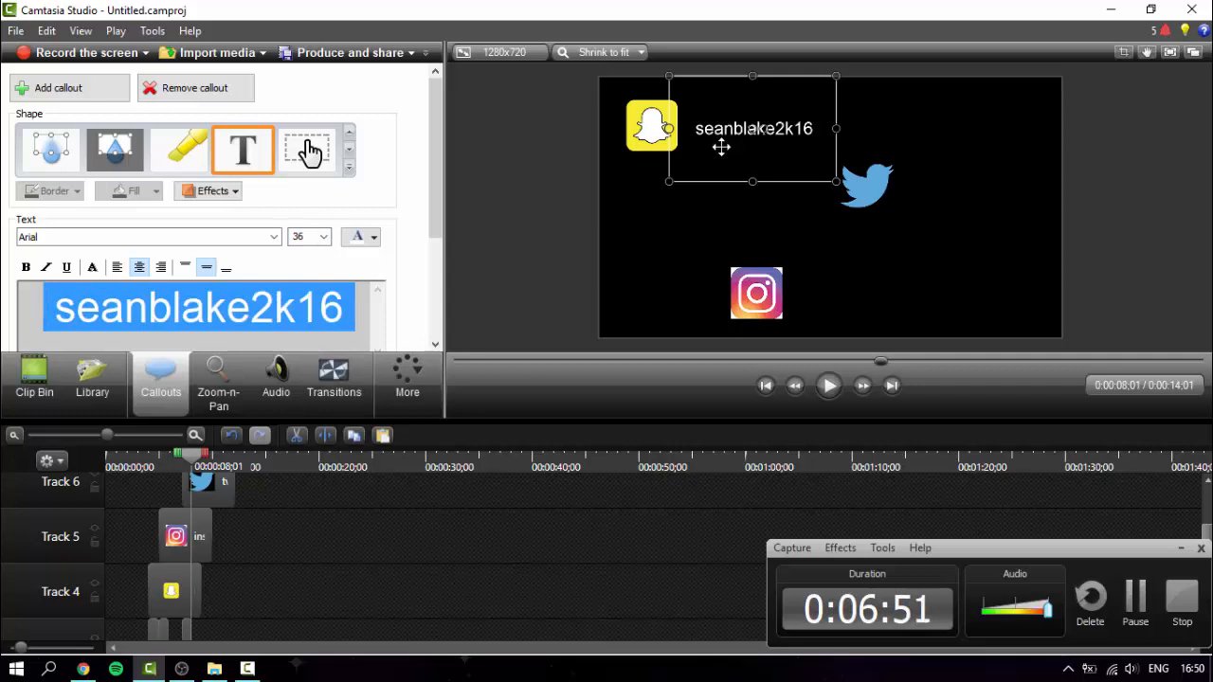
drag(721, 146, 706, 136)
click(882, 87)
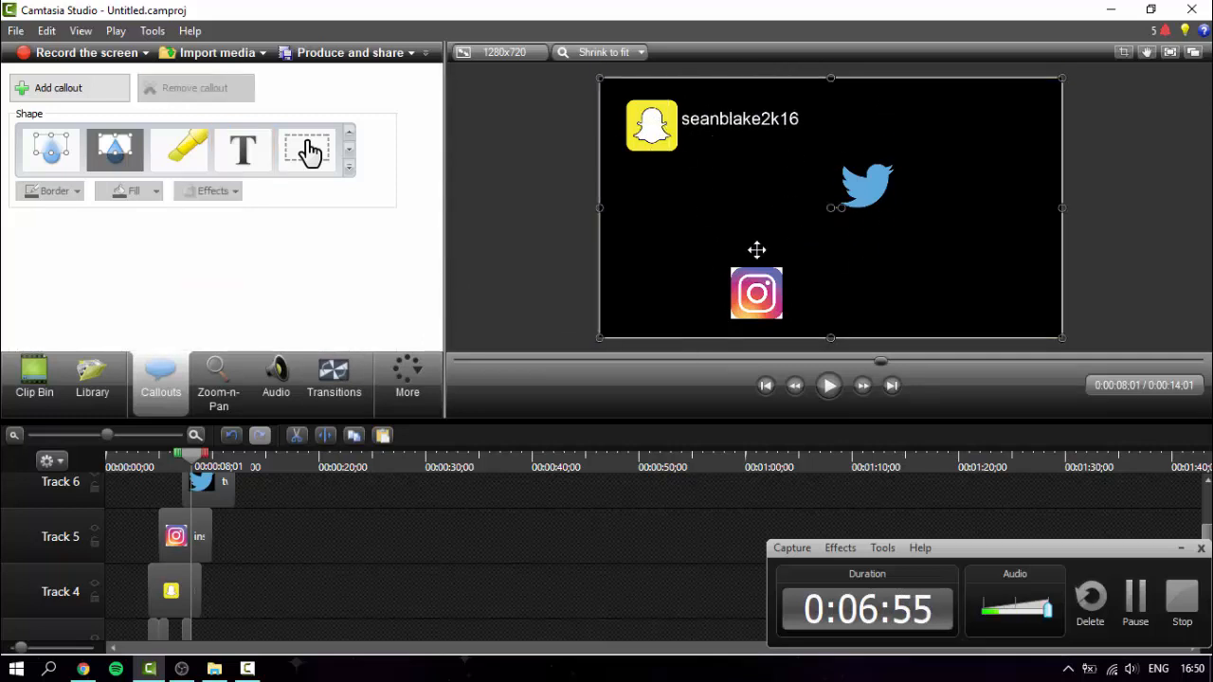
- Paste a copy of the account-name callout and place it just right of the Twitter logo
key(ctrl+v)
drag(832, 216, 953, 188)
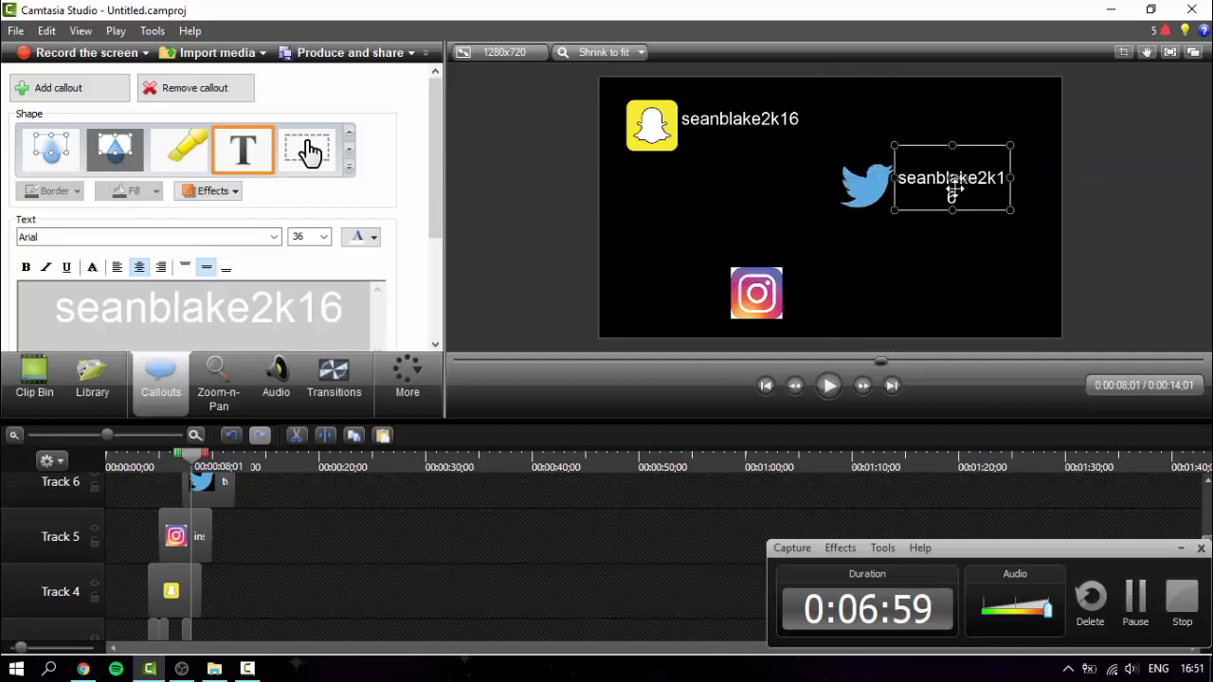